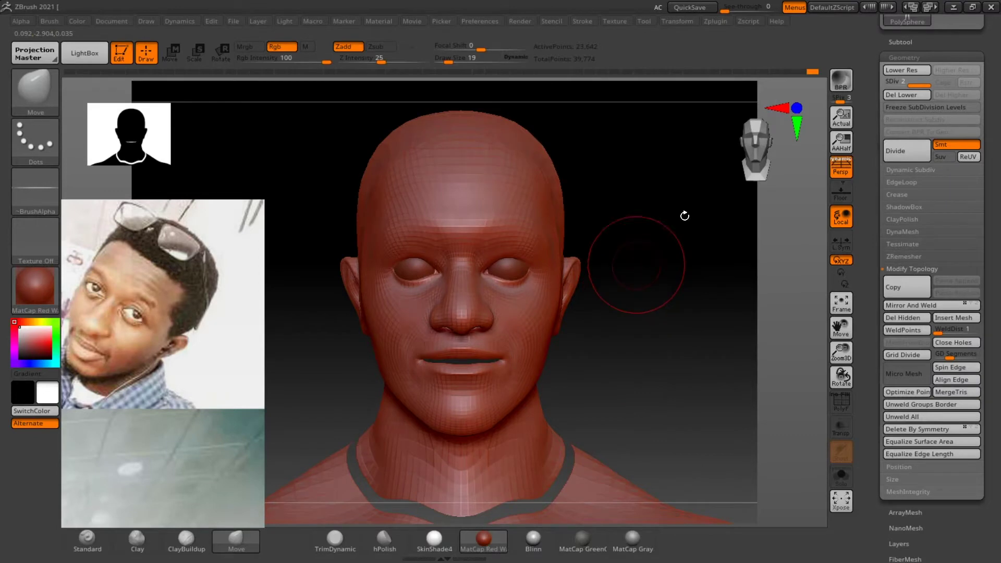
Mask the lower face, jaw and neck from the mouth line down, leaving the upper lip and upper face unmasked
mouse_move(607, 371)
left_mouse_down("alt")
mouse_move(605, 362)
mouse_move(670, 360)
mouse_move(655, 368)
left_mouse_up("alt")
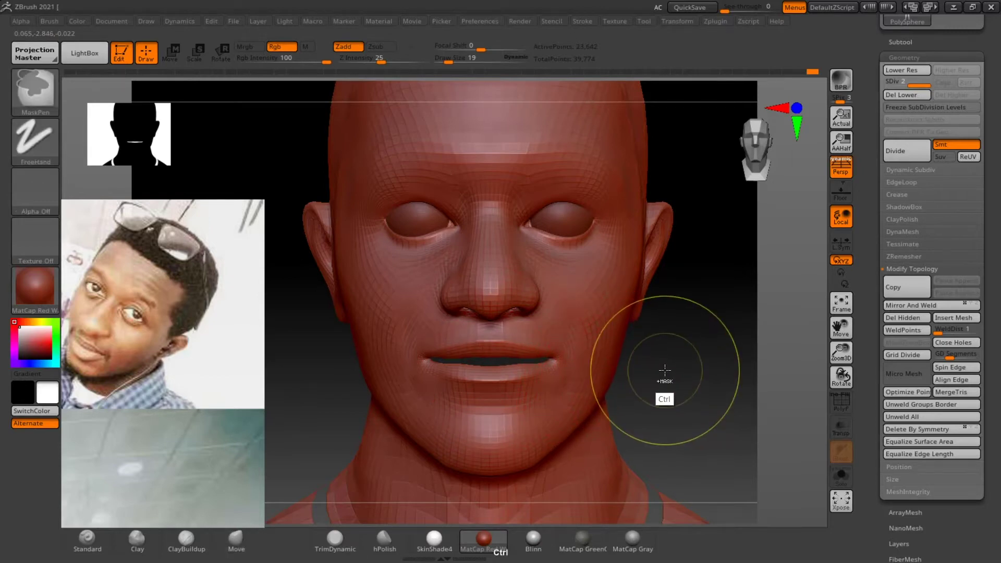
mouse_move(672, 369)
left_mouse_down("ctrl")
mouse_move(486, 382)
mouse_move(345, 438)
mouse_move(302, 496)
left_mouse_up("ctrl")
left_click_drag(307, 377, 548, 386, "ctrl")
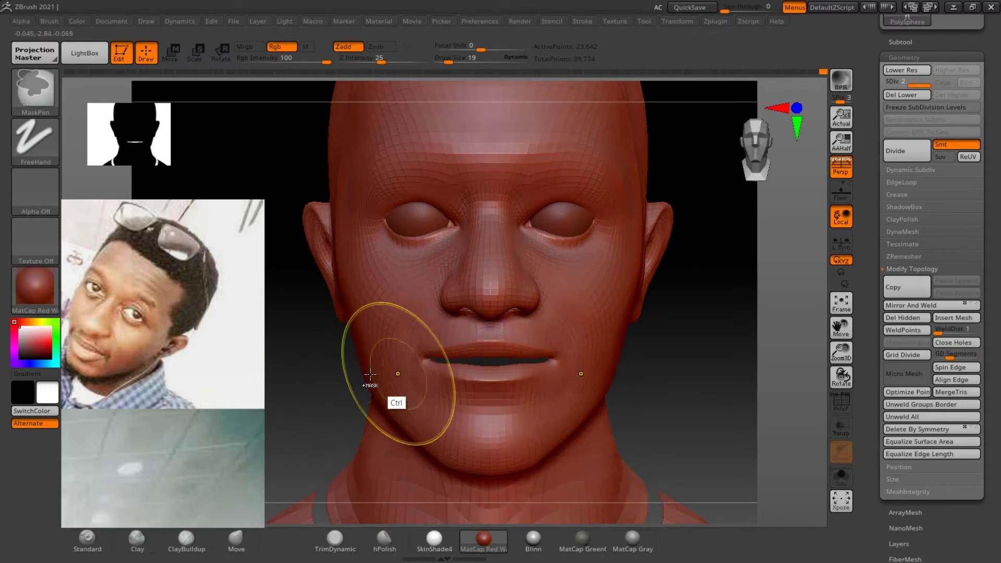
mouse_move(297, 351)
left_mouse_down("ctrl")
mouse_move(346, 401)
mouse_move(346, 448)
left_mouse_up("ctrl")
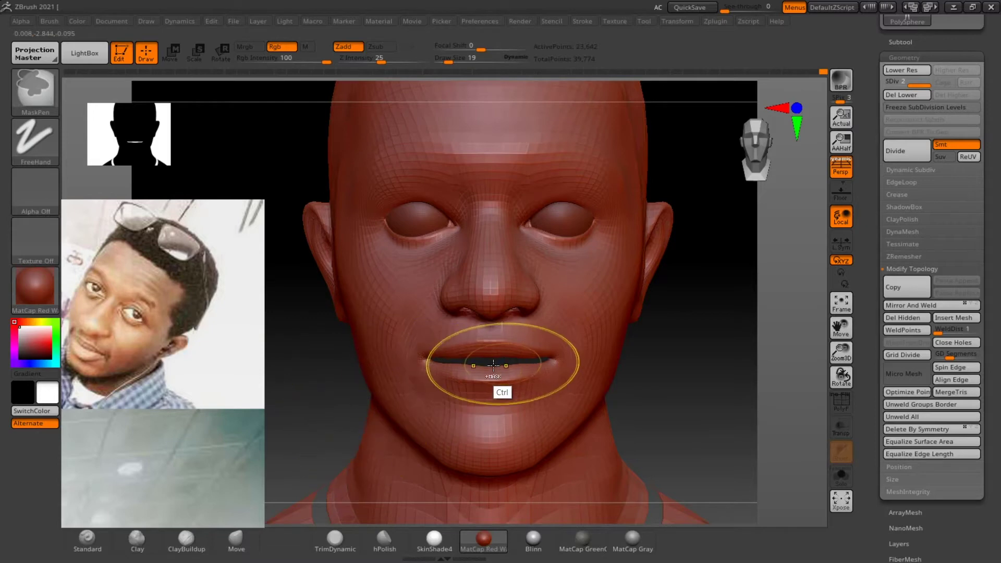
mouse_move(338, 373)
left_mouse_down("ctrl")
mouse_move(316, 374)
mouse_move(319, 384)
mouse_move(315, 373)
left_mouse_up("ctrl")
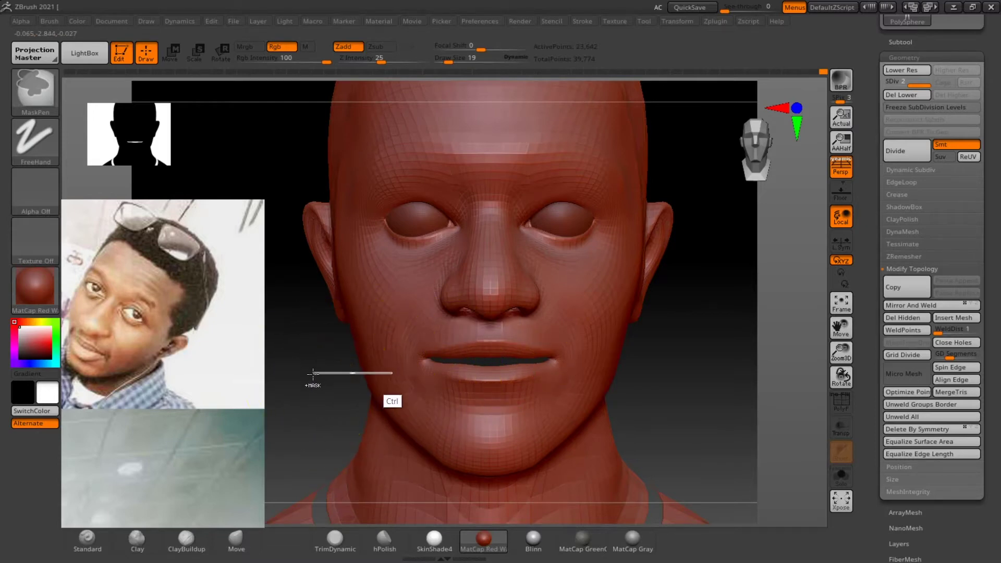
left_click_drag(445, 373, 740, 515, "ctrl")
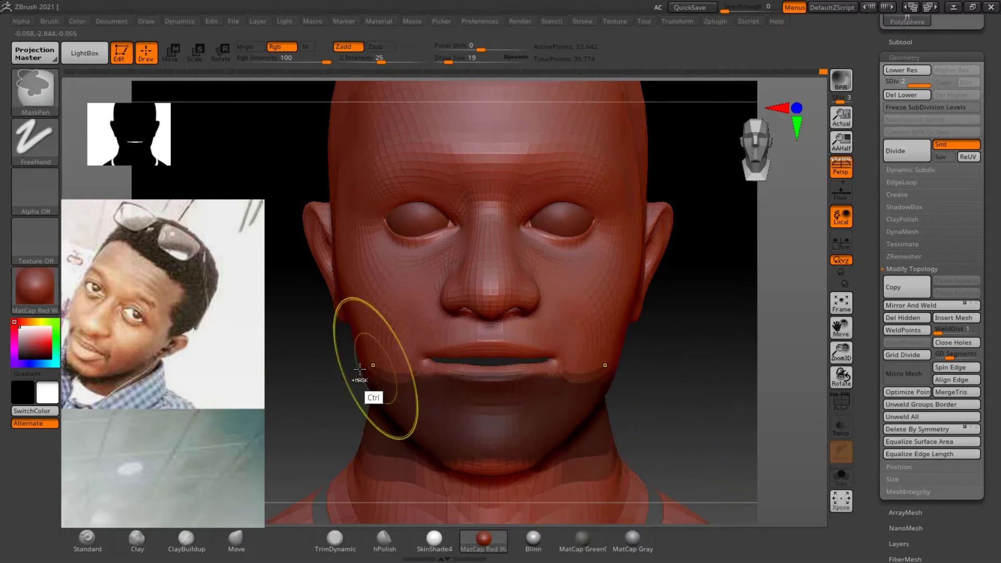
left_click_drag(468, 367, 779, 518, "ctrl")
left_click_drag(714, 346, 624, 354)
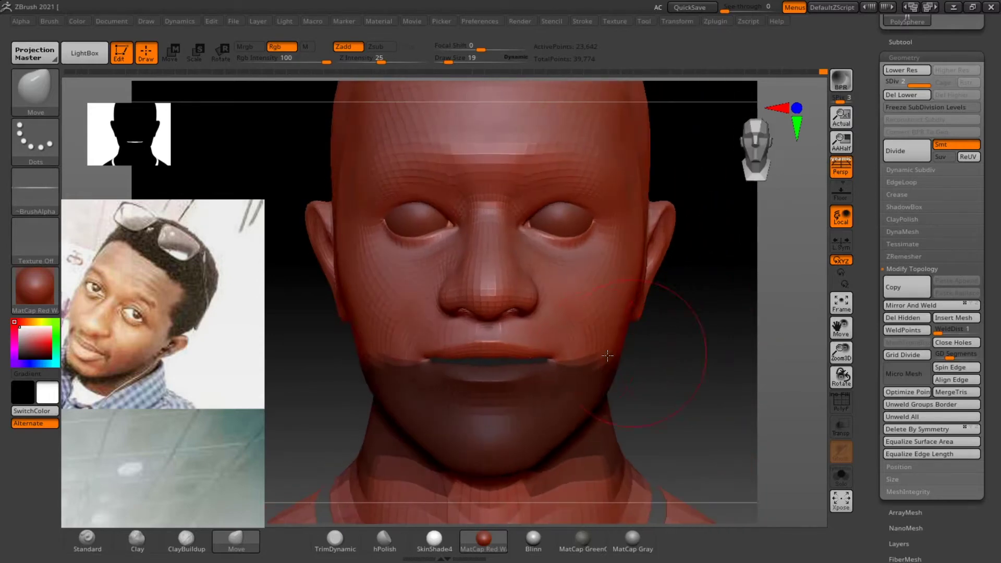
Try to pull the whole upper lip area down over the mouth opening with the large Move brush
left_click_drag(503, 339, 498, 344)
key("ctrl+z")
key("ctrl+z")
key("ctrl+z")
key("ctrl+z")
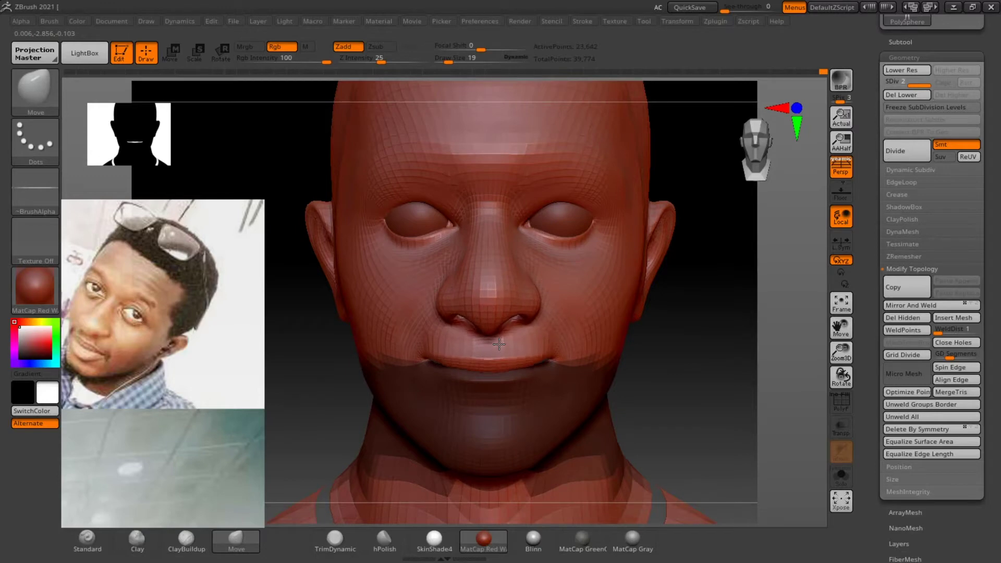
key("ctrl+z")
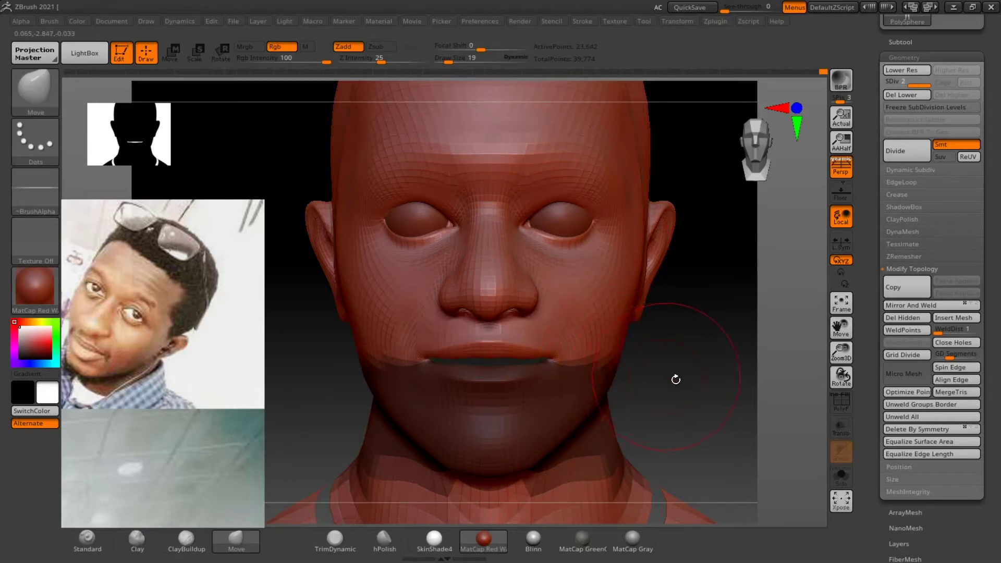
Reposition the Spotlight reference sheet so the front-facing portrait sits beside the close-up of the mouth
key("f")
scroll(635, 386, "down", 5)
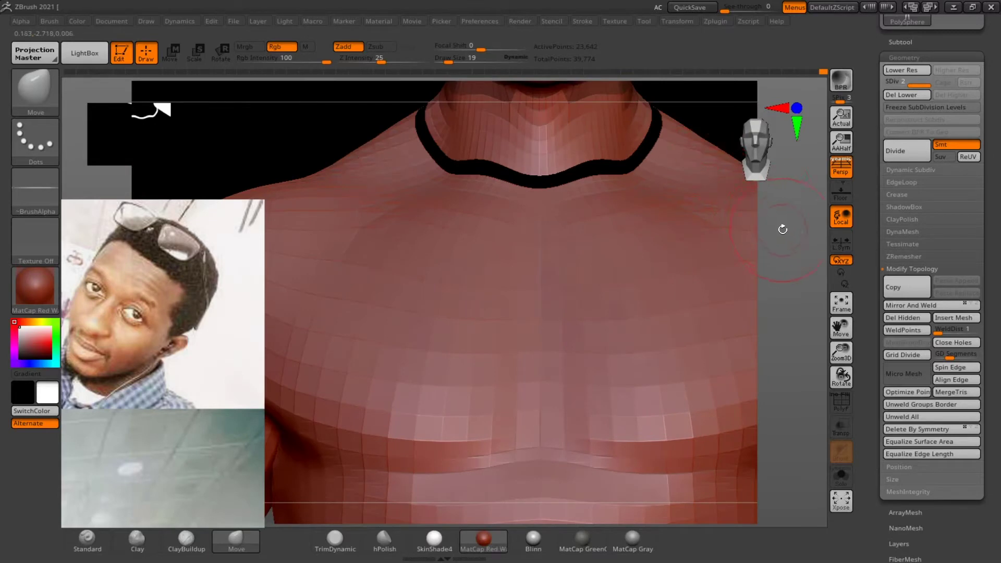
mouse_move(777, 228)
left_mouse_down("alt")
mouse_move(719, 384)
mouse_move(684, 264)
mouse_move(660, 337)
mouse_move(632, 339)
mouse_move(800, 247)
mouse_move(789, 230)
mouse_move(695, 217)
mouse_move(677, 270)
mouse_move(866, 369)
left_mouse_up("alt")
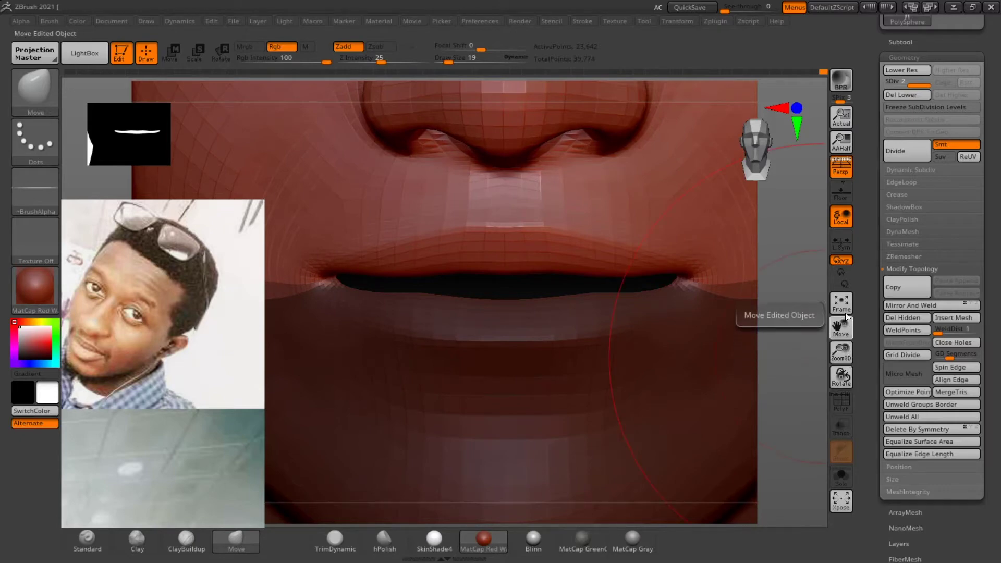
left_click_drag(818, 269, 838, 240, "alt")
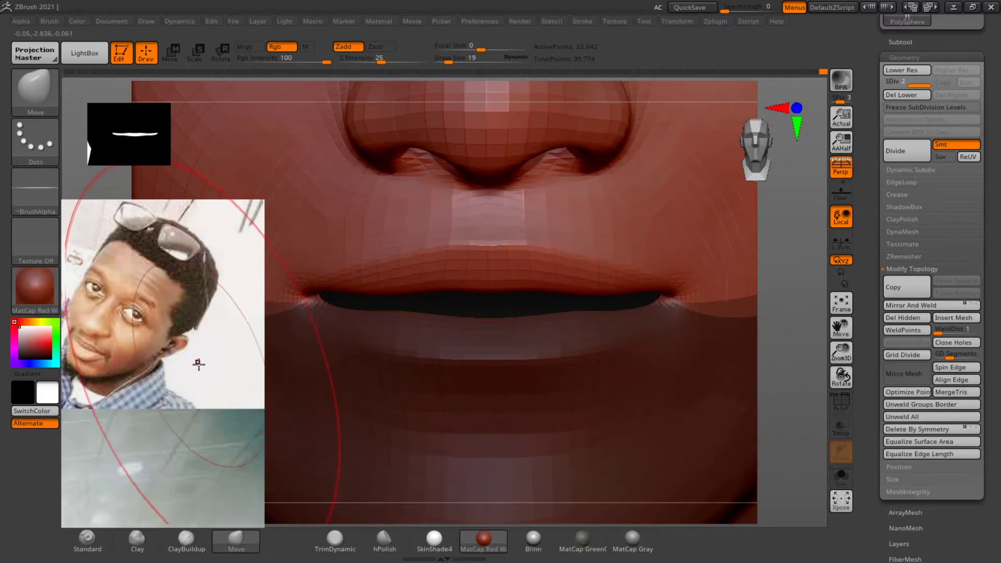
left_click_drag(196, 363, 105, 360)
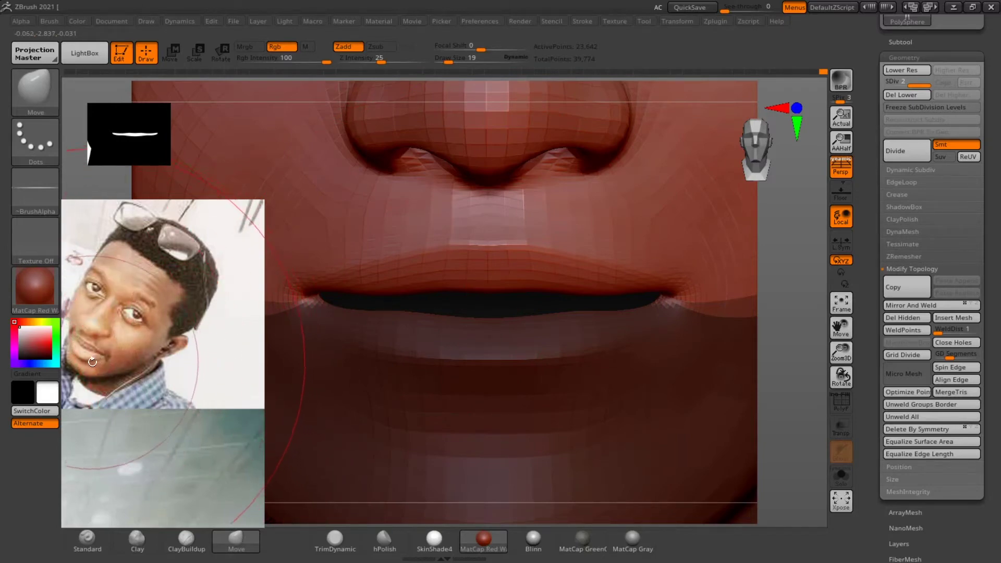
key("z")
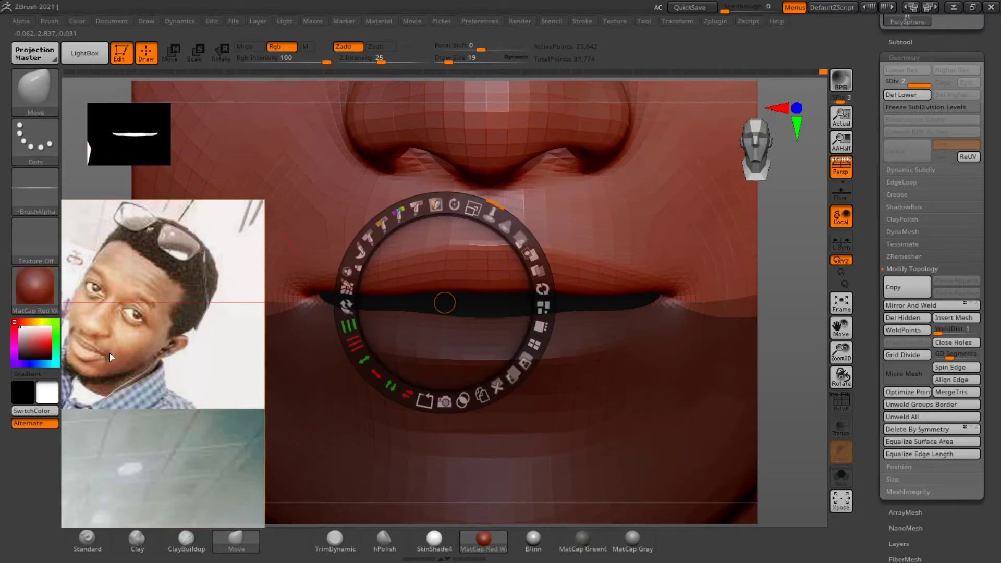
left_click(120, 342)
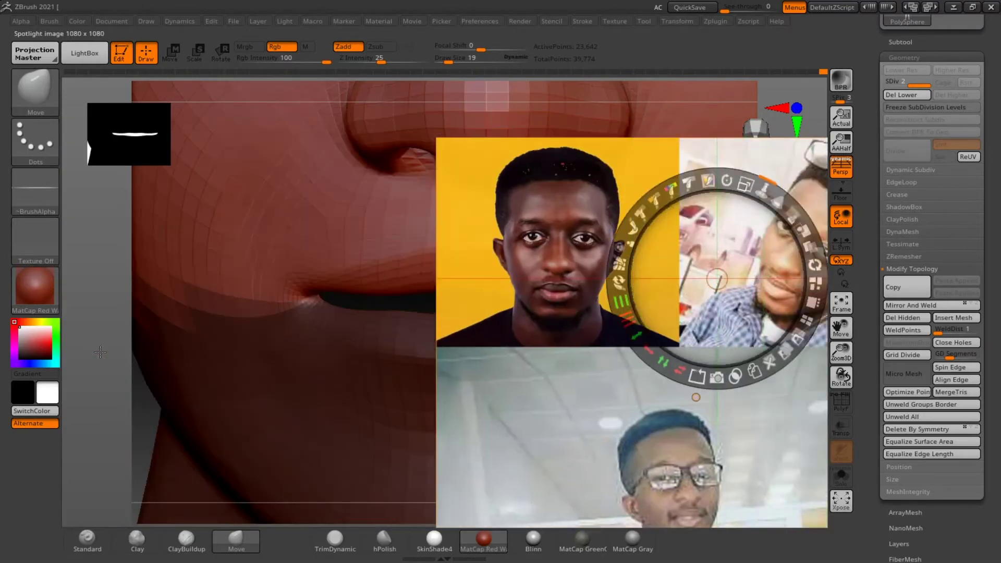
left_click_drag(717, 297, 745, 290)
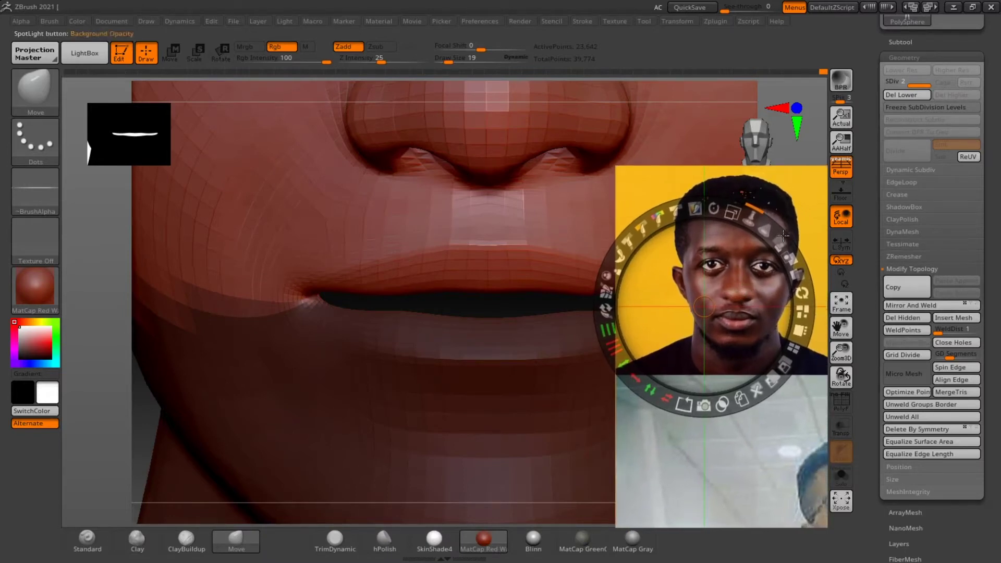
left_click(795, 402)
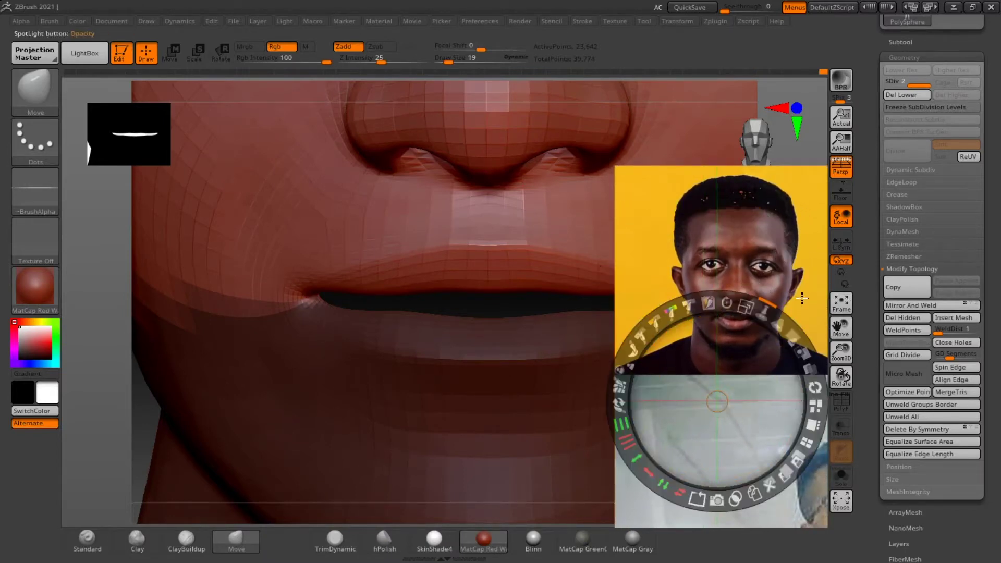
left_click(807, 281)
key("z")
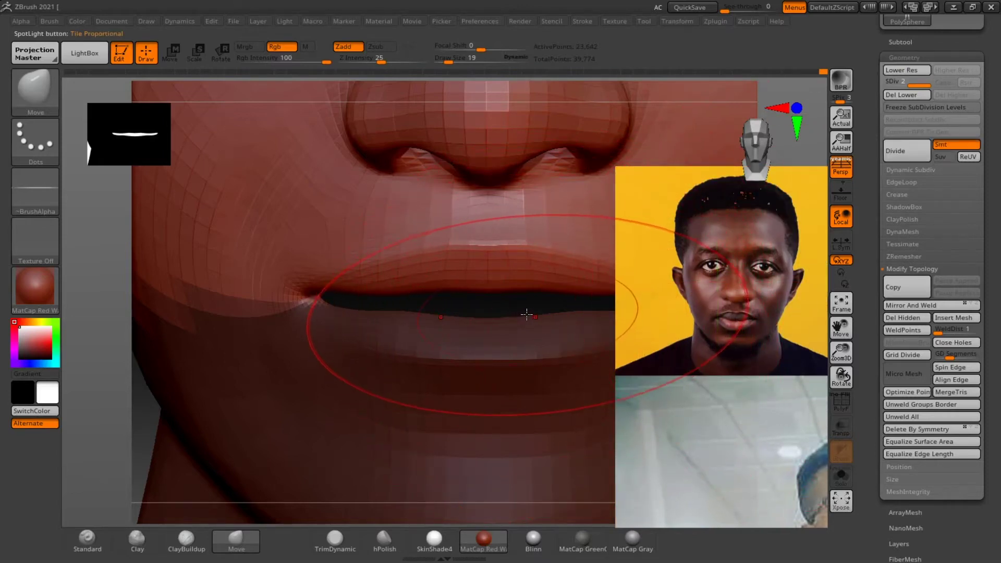
Reduce the Move brush's draw size to 6 for detailed lip shaping
right_click_drag(525, 311, 526, 297, "alt")
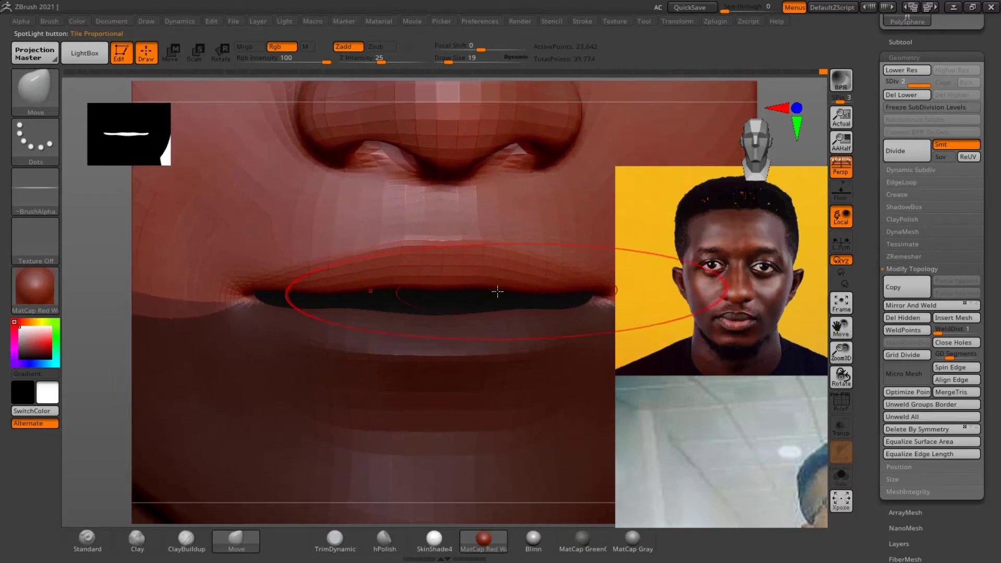
key("s")
left_click_drag(442, 295, 436, 294)
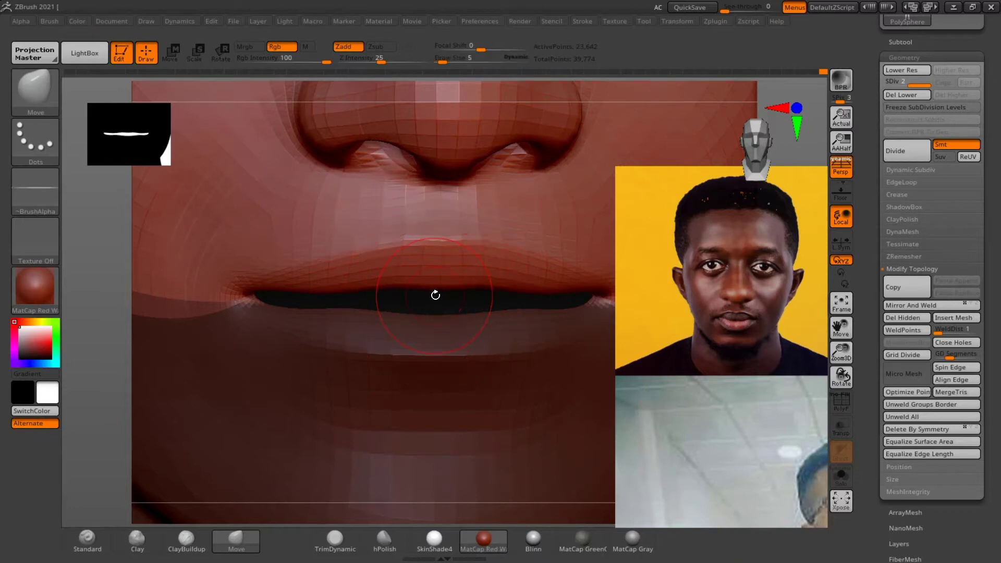
key("s")
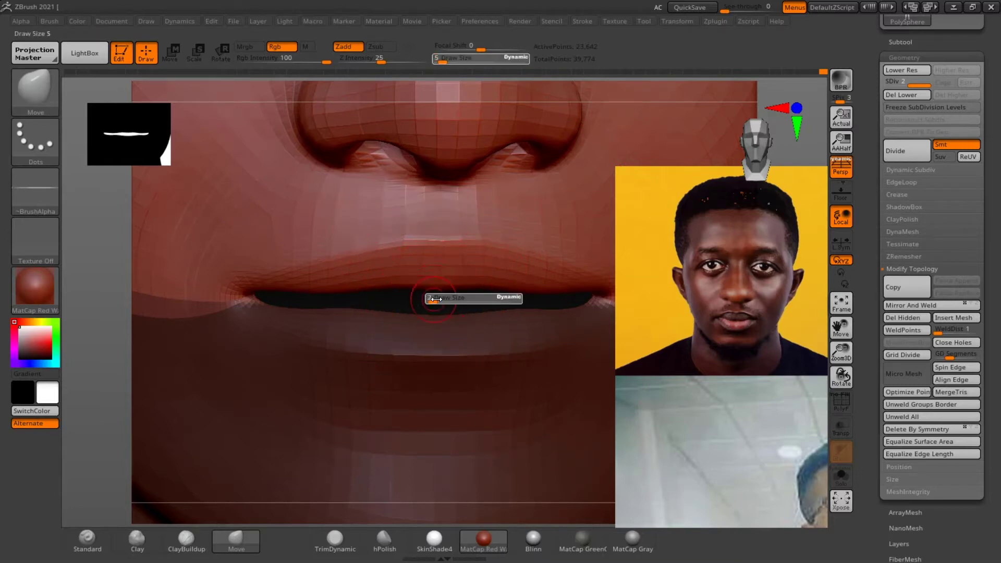
left_click_drag(437, 298, 435, 302)
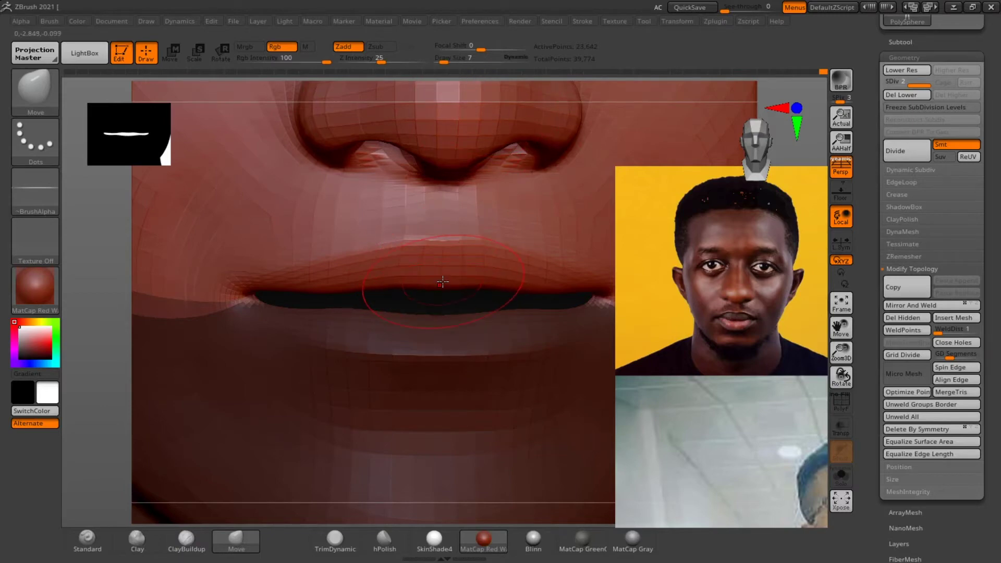
key("space")
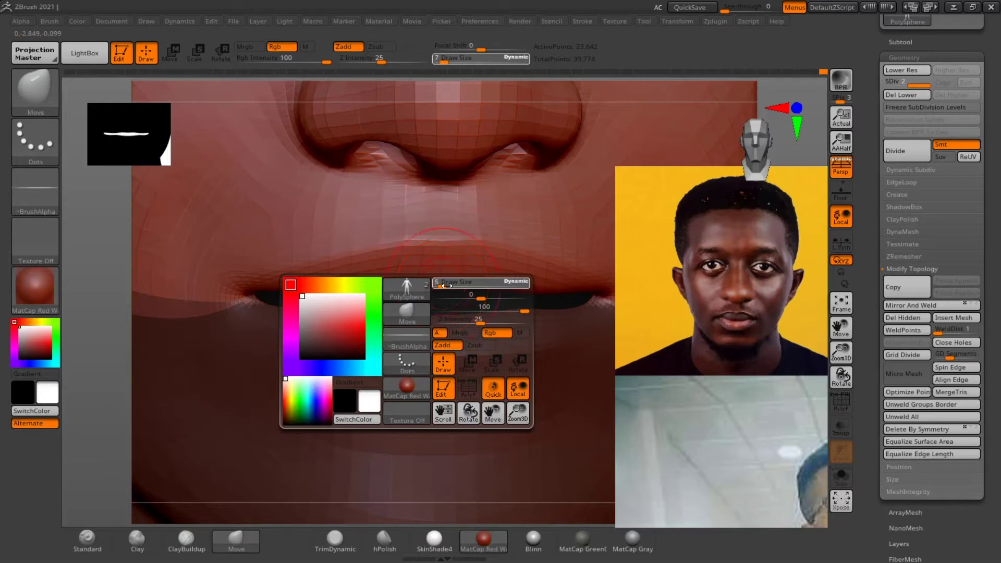
left_click_drag(447, 286, 443, 286)
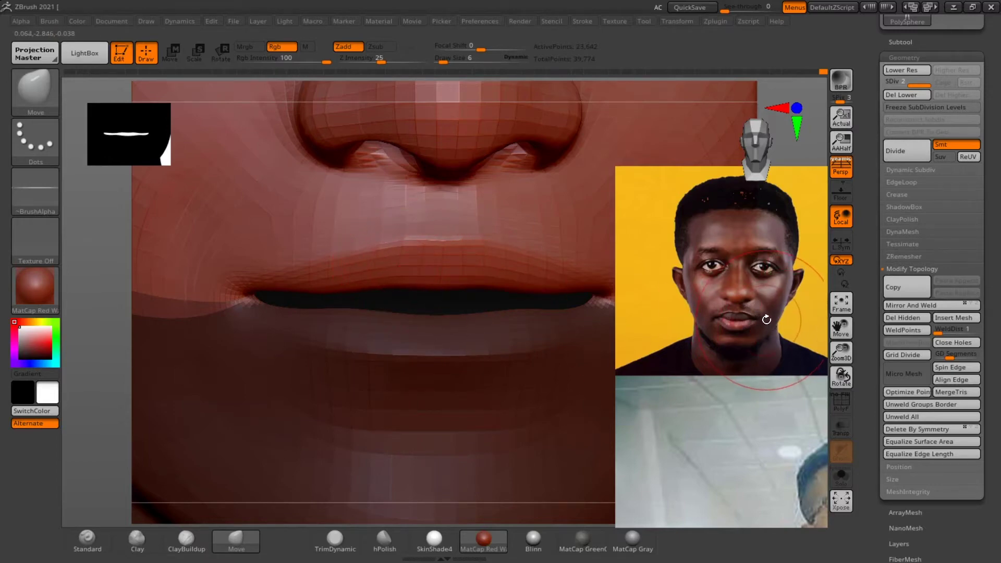
Enlarge the Spotlight reference sheet and reposition it so the front portrait's lips show large beside the model
key("shift+z")
left_click_drag(745, 188, 802, 239)
left_click_drag(731, 302, 767, 248)
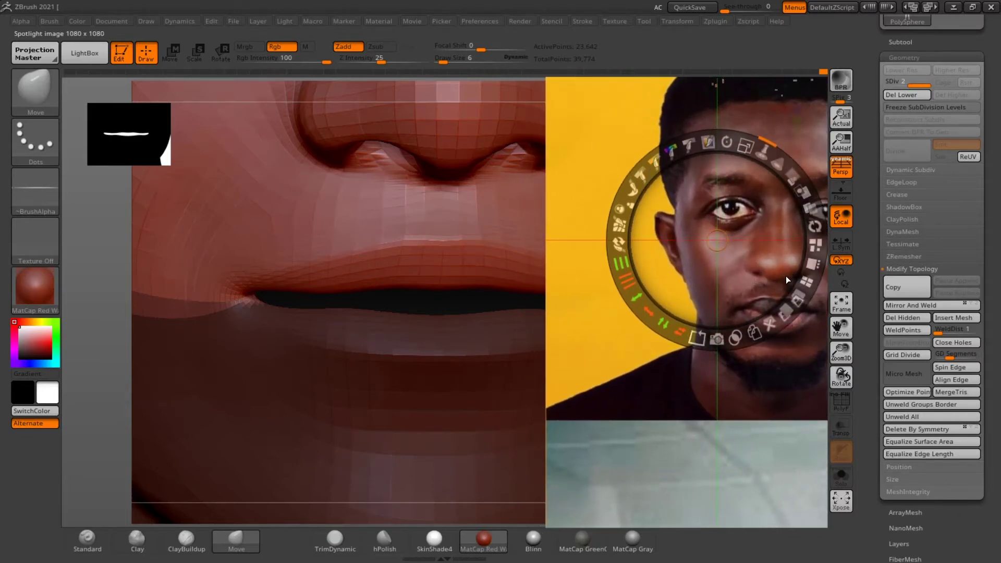
key("z")
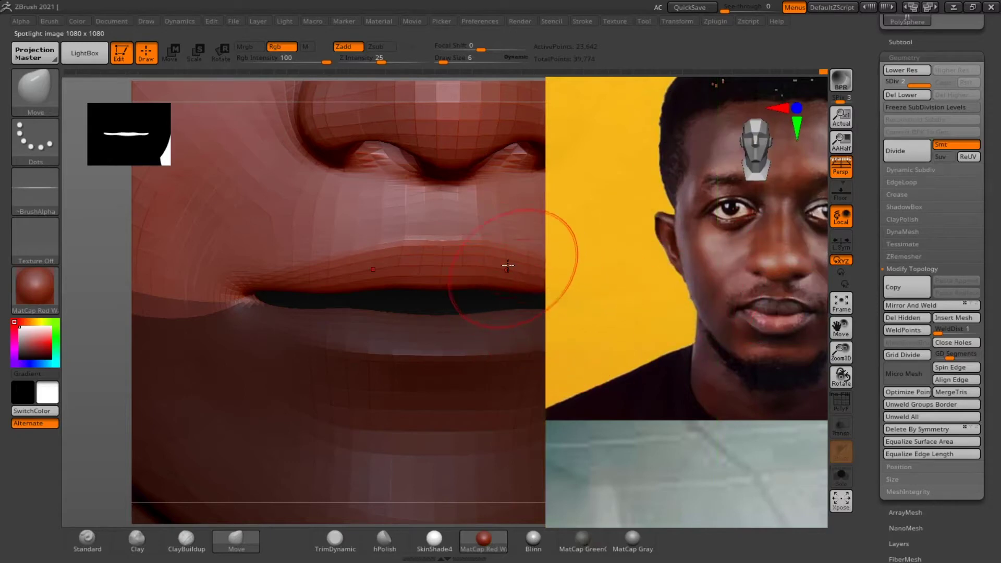
key("ctrl")
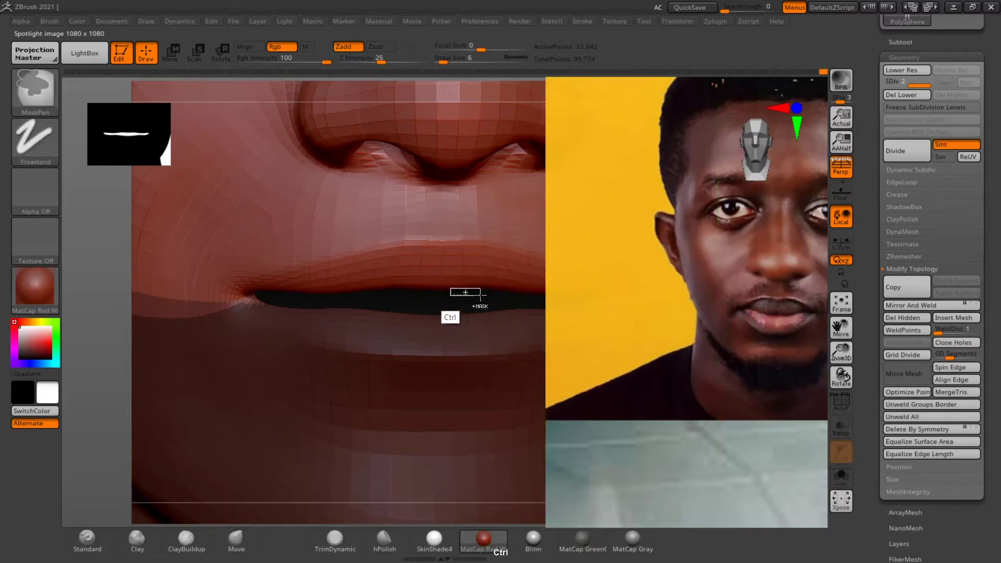
left_click_drag(465, 292, 466, 302, "ctrl")
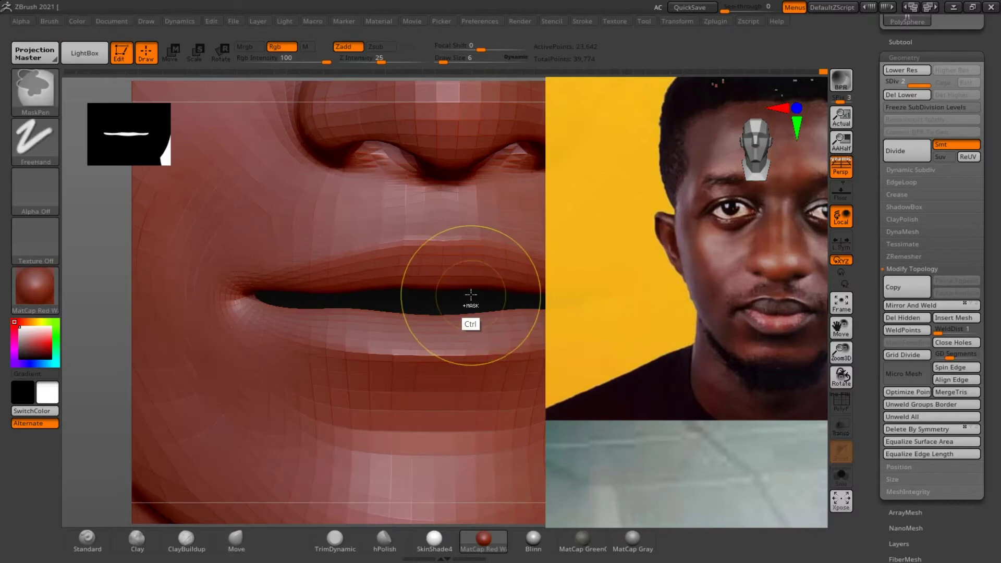
key("ctrl+z")
Pull the upper lip's lower edge down along its full width with the Move brush to close the mouth opening
left_click_drag(469, 298, 404, 266, "alt")
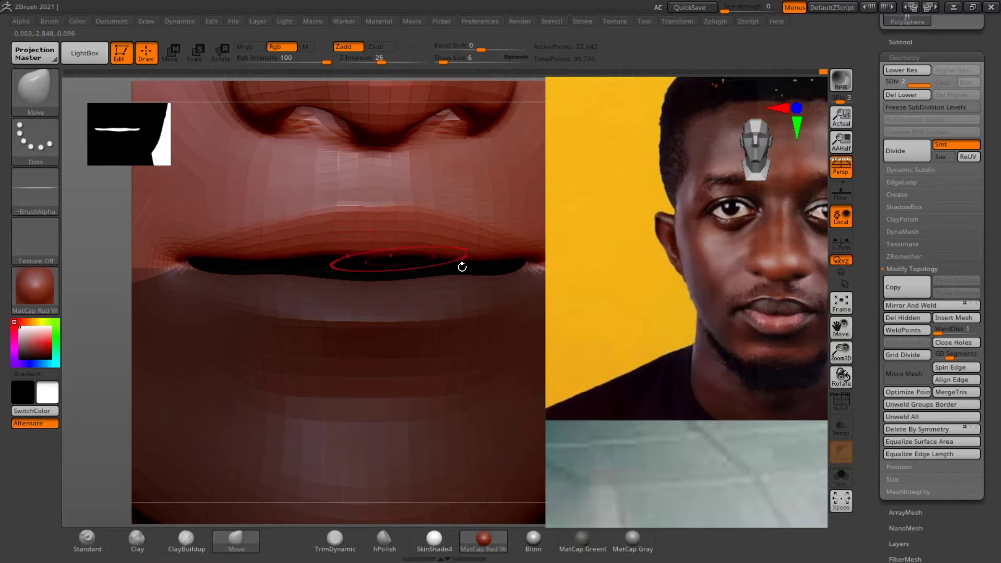
mouse_move(333, 245)
left_mouse_down()
mouse_move(374, 245)
mouse_move(367, 261)
left_mouse_up()
mouse_move(437, 254)
left_mouse_down()
mouse_move(456, 263)
mouse_move(428, 260)
left_mouse_up()
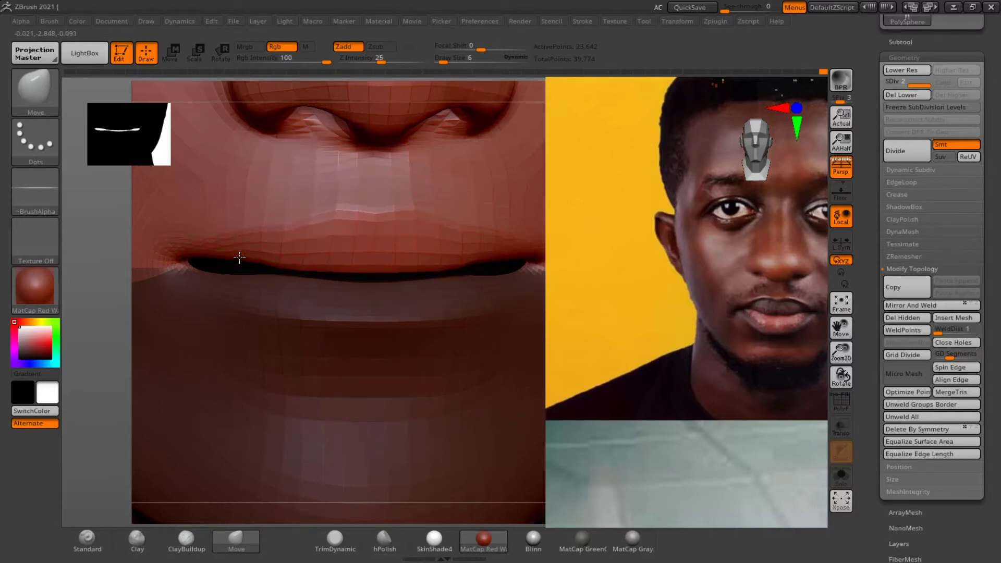
left_click_drag(273, 252, 274, 260)
left_click_drag(509, 255, 521, 266)
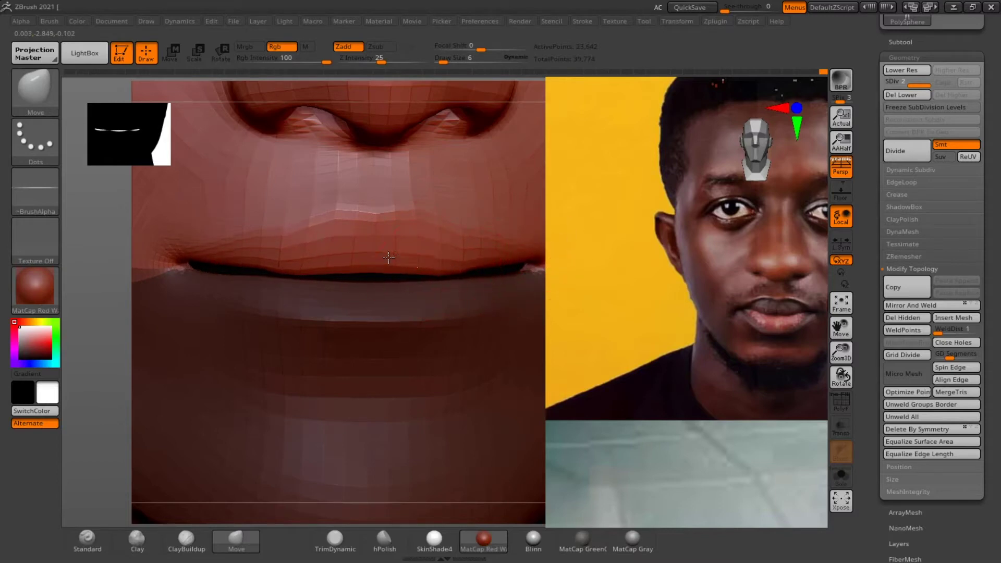
left_click_drag(388, 257, 393, 272)
left_click_drag(205, 261, 228, 260)
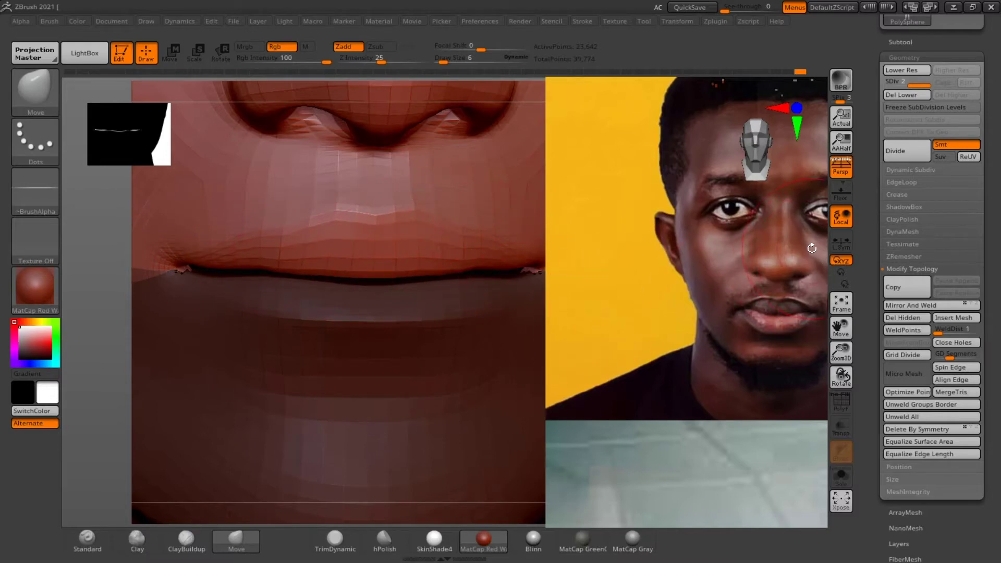
Refine the upper lip's profile and the mouth corners with the Move brush to narrow the remaining gap between the lips
left_click_drag(811, 248, 663, 264)
left_click_drag(202, 276, 238, 317)
left_click_drag(467, 233, 471, 234)
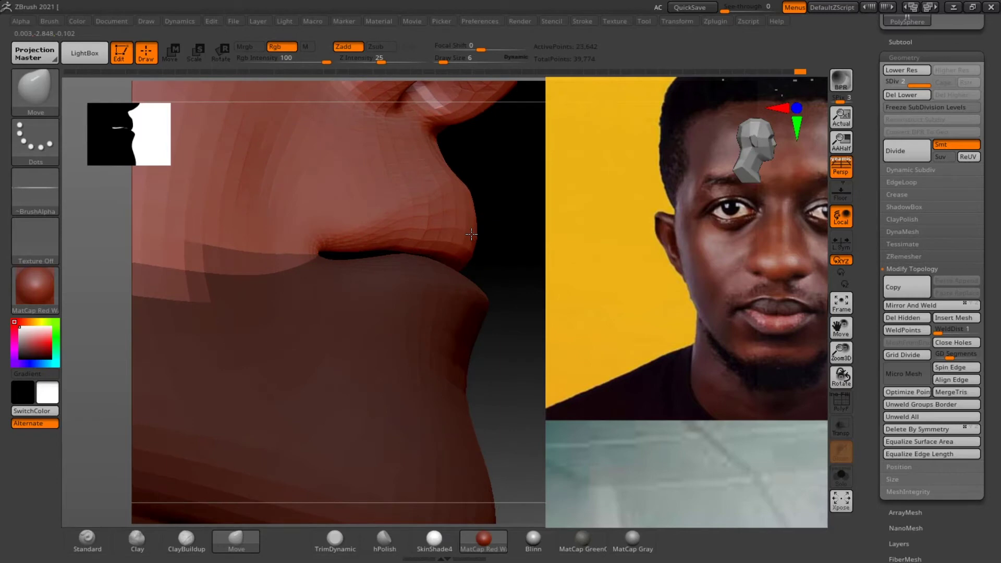
left_click_drag(524, 217, 525, 218)
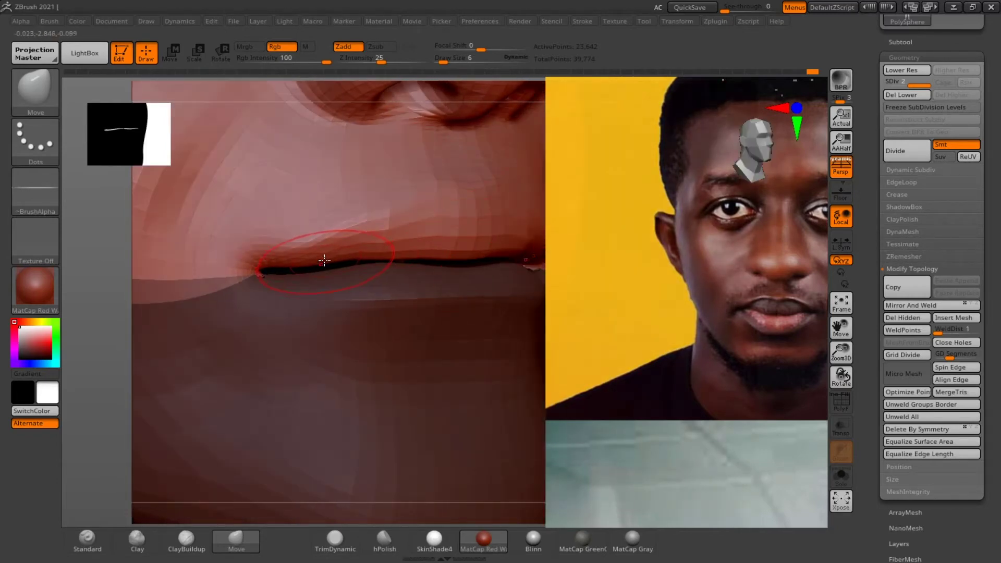
left_click_drag(125, 364, 5, 379, "alt")
left_click_drag(533, 266, 531, 263)
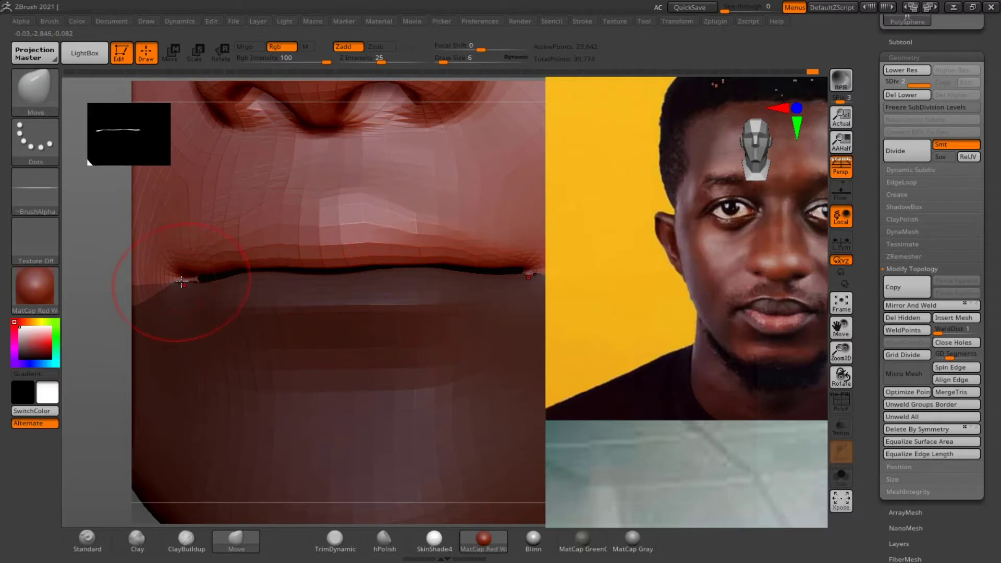
left_click_drag(108, 372, 196, 323)
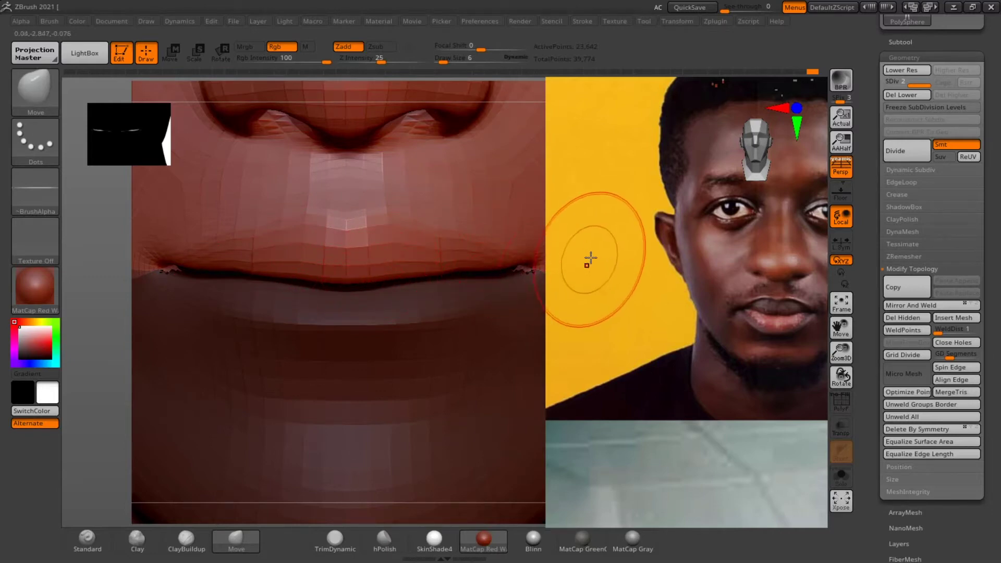
Close the remaining gap between the lips with the Move brush and smooth the upper lip's lower edge out to the mouth corners
left_click_drag(120, 317, 99, 170, "alt")
mouse_move(179, 269)
left_mouse_down()
mouse_move(174, 259)
mouse_move(361, 291)
mouse_move(527, 337)
mouse_move(511, 347)
left_mouse_up()
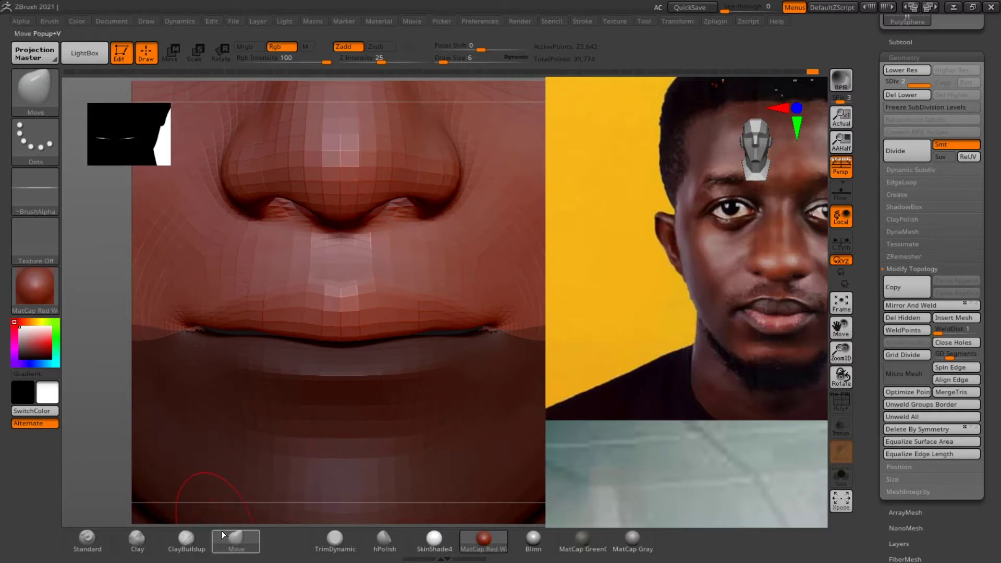
left_click_drag(245, 328, 244, 327)
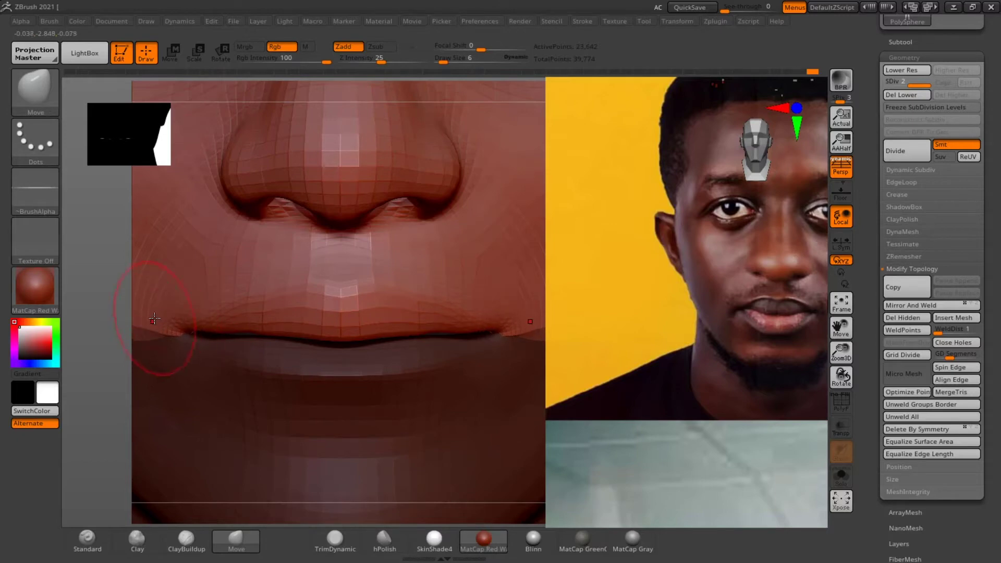
key("shift")
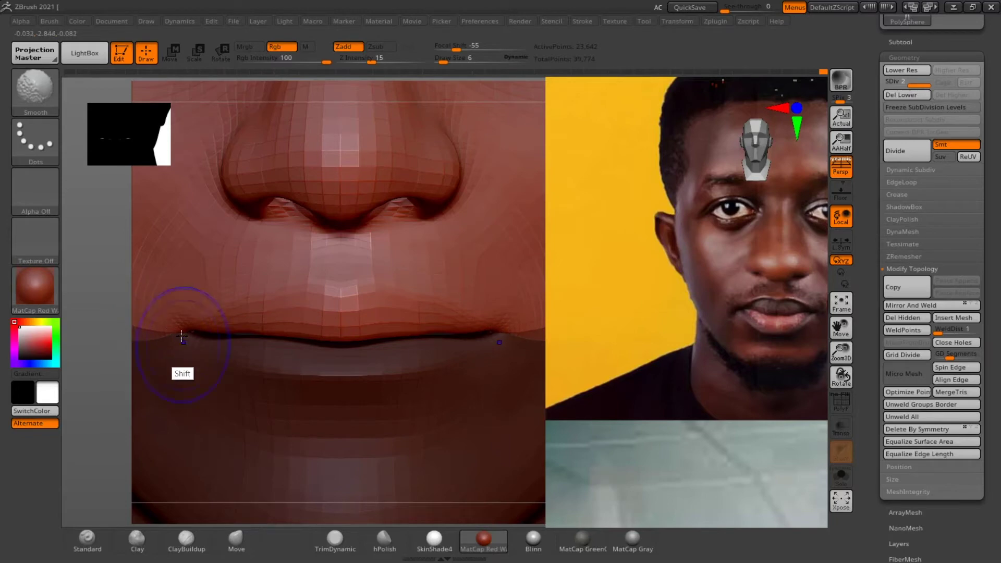
mouse_move(207, 328)
left_mouse_down("shift")
mouse_move(300, 313)
mouse_move(386, 331)
left_mouse_up("shift")
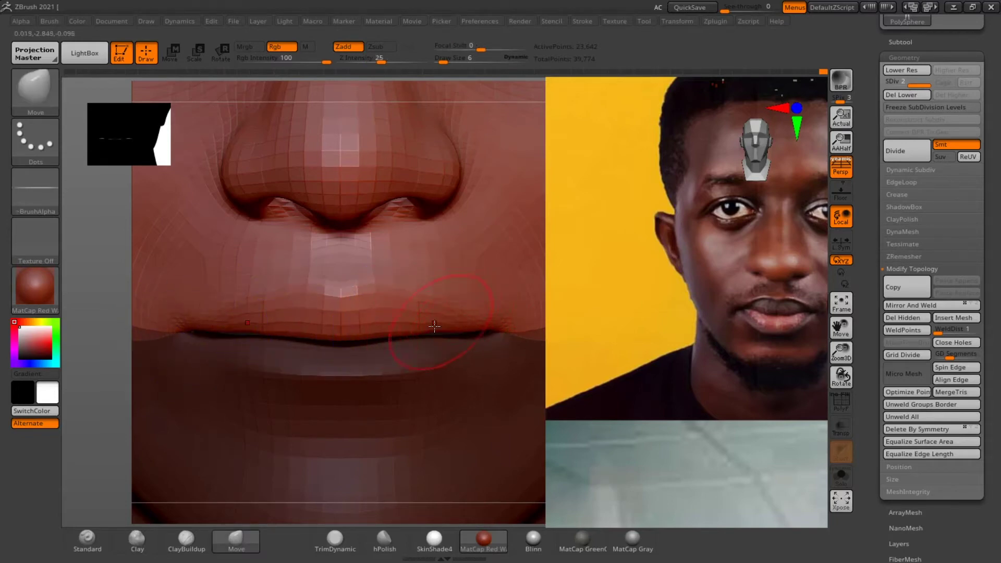
Adjust the upper lip from both side views with the Move brush so its underside meets the lower lip
left_click_drag(108, 304, 107, 301)
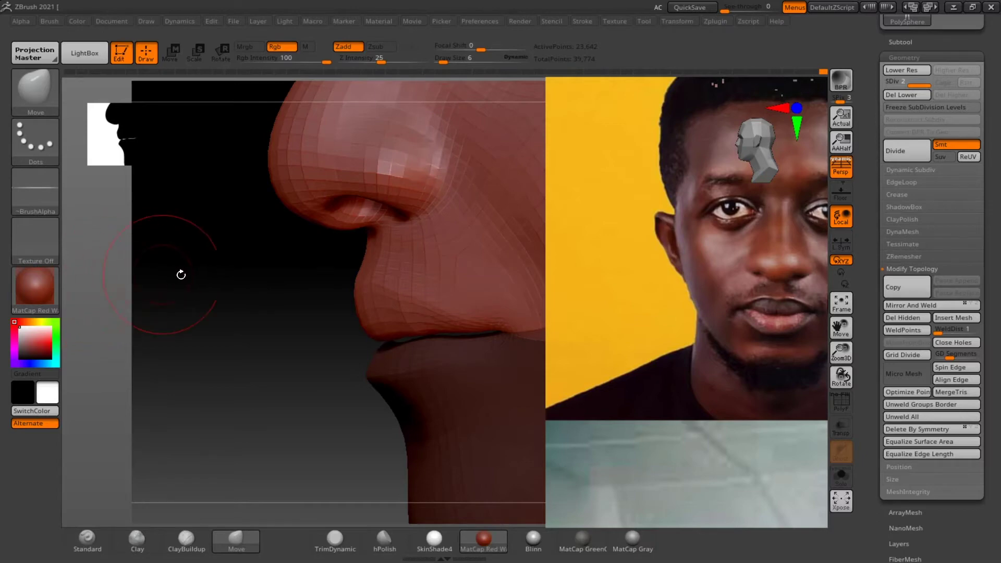
left_click_drag(271, 313, 311, 340)
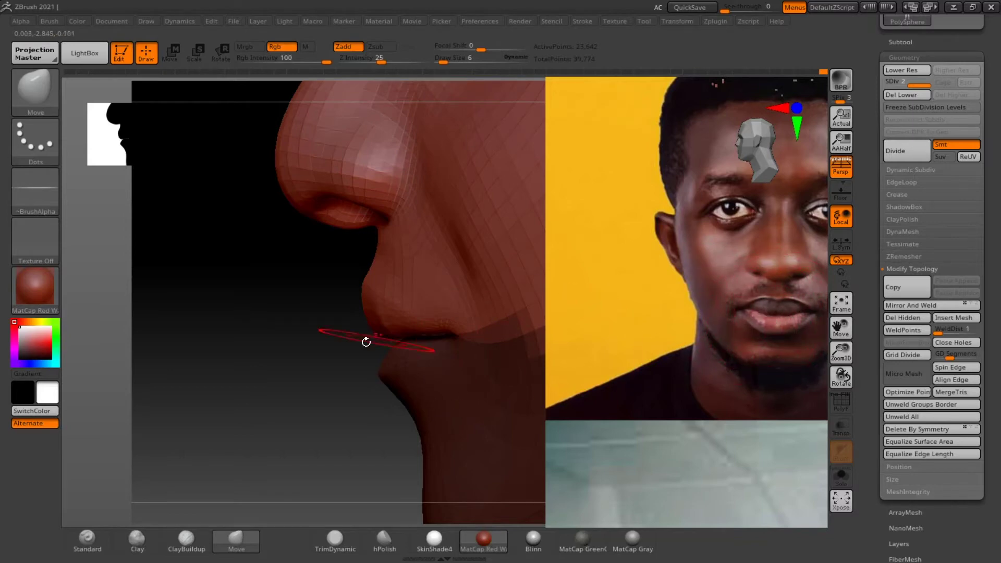
left_click_drag(313, 339, 330, 339)
left_click_drag(248, 328, 228, 339)
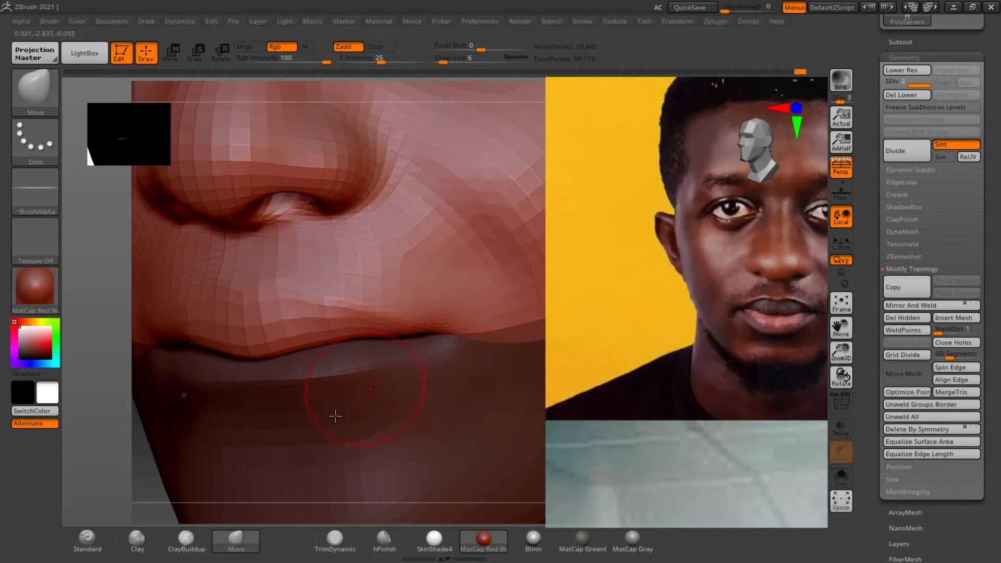
left_click_drag(154, 456, 148, 460)
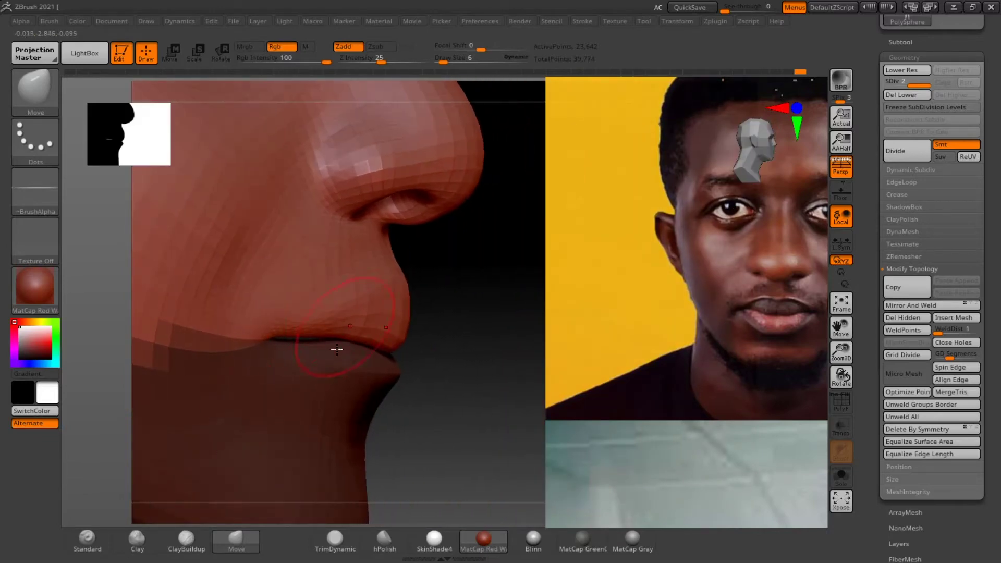
Fill out the middle of the upper lip with the ClayBuildup brush and smooth its surface
left_click(186, 539)
left_click_drag(476, 318, 473, 318)
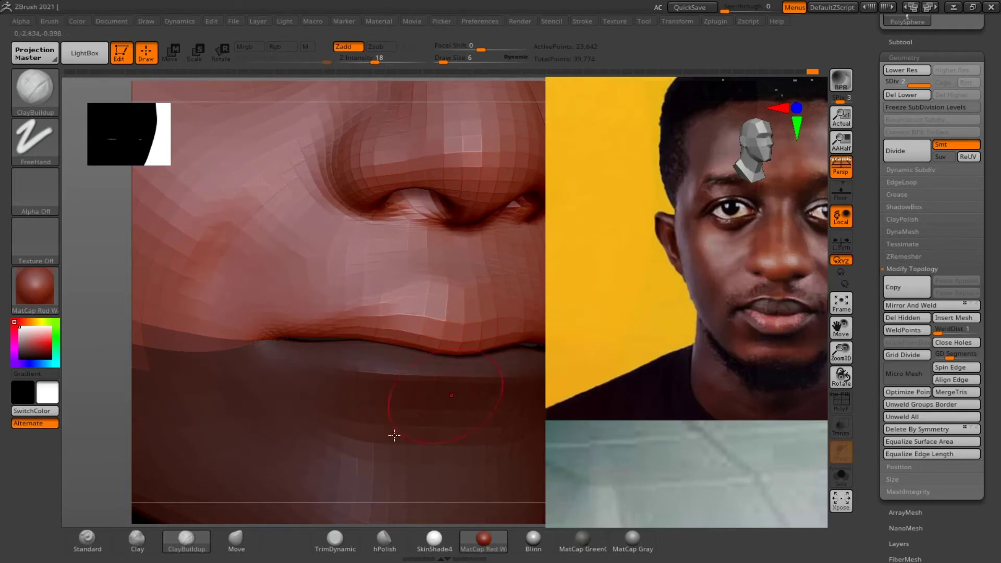
mouse_move(344, 506)
left_mouse_down()
mouse_move(329, 509)
mouse_move(371, 504)
mouse_move(288, 420)
left_mouse_up()
mouse_move(286, 382)
left_mouse_down("alt")
mouse_move(194, 406)
mouse_move(184, 421)
left_mouse_up("alt")
mouse_move(502, 391)
left_mouse_down("alt")
mouse_move(523, 364)
mouse_move(536, 364)
mouse_move(531, 406)
left_mouse_up("alt")
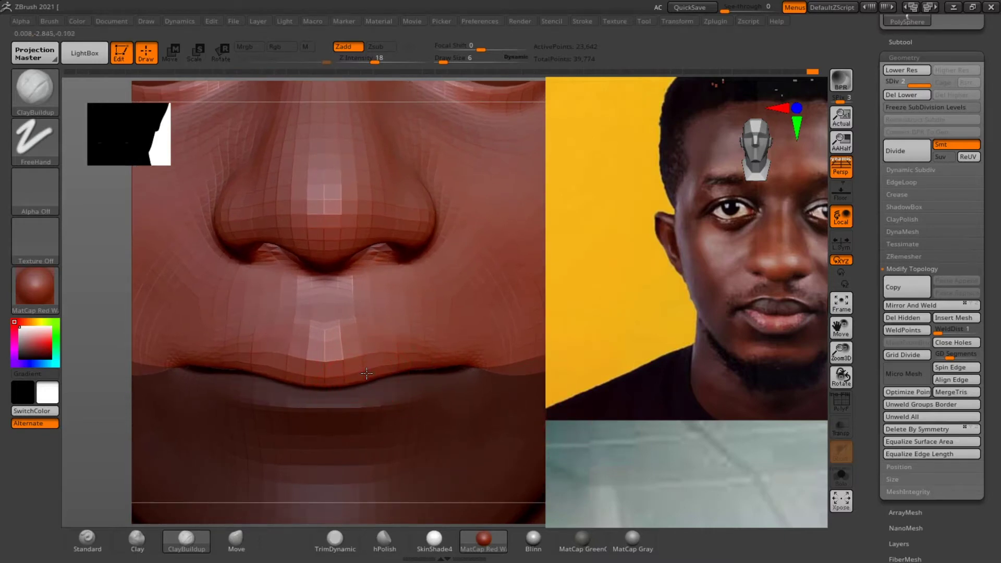
key("shift")
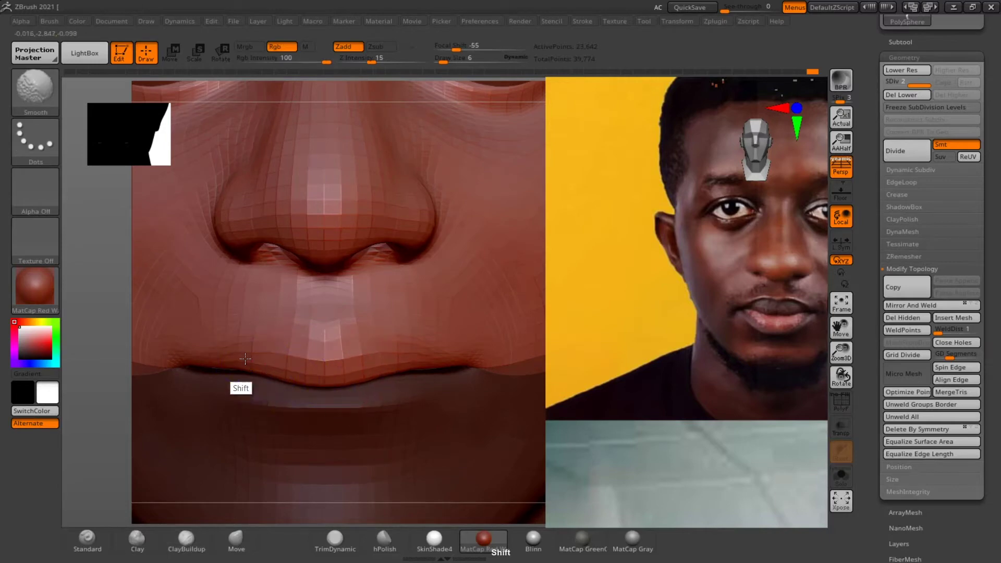
left_click_drag(823, 293, 526, 290)
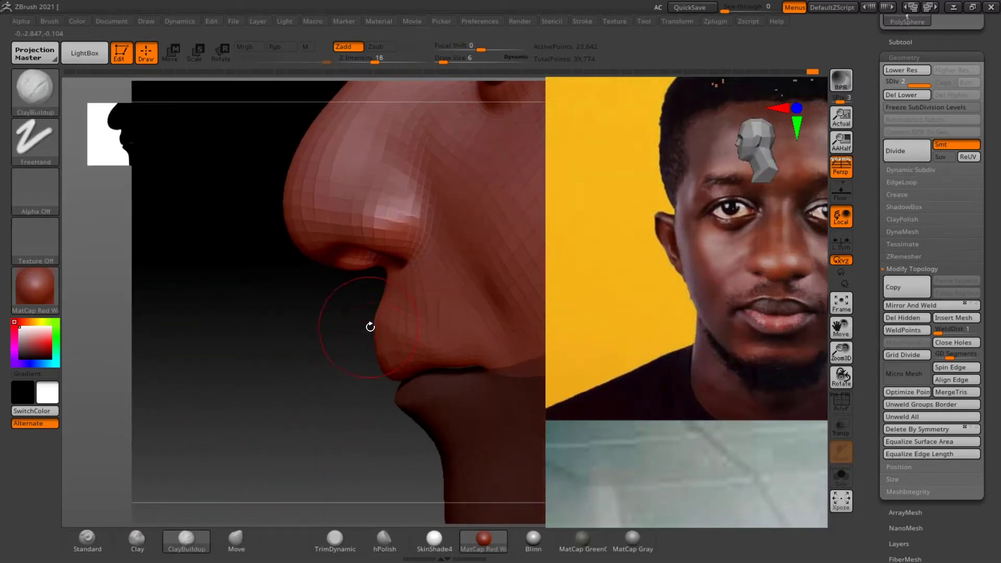
Pull the upper lip forward in profile with the Move brush to give it a fuller, more projecting shape
left_click(238, 537)
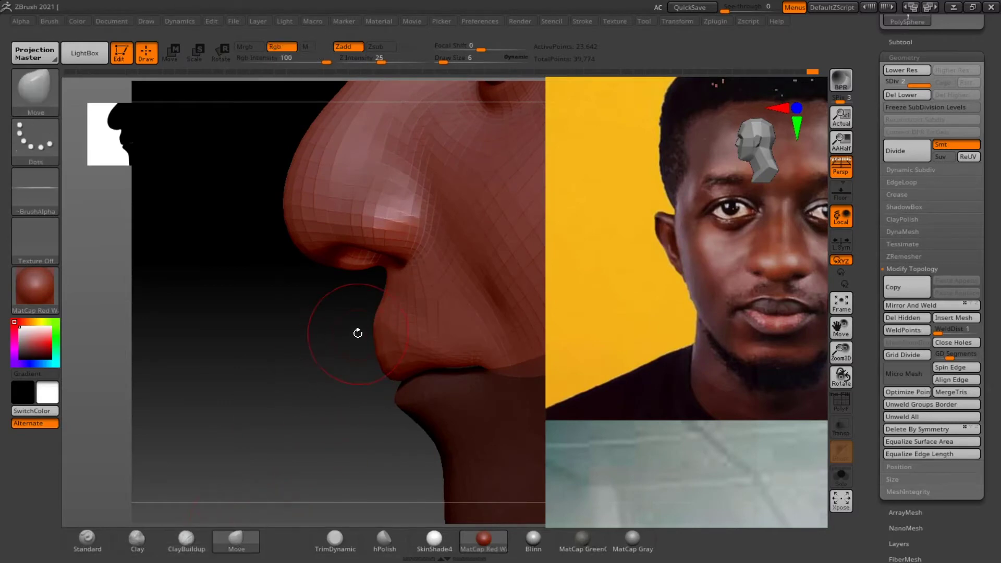
left_click_drag(379, 329, 351, 330)
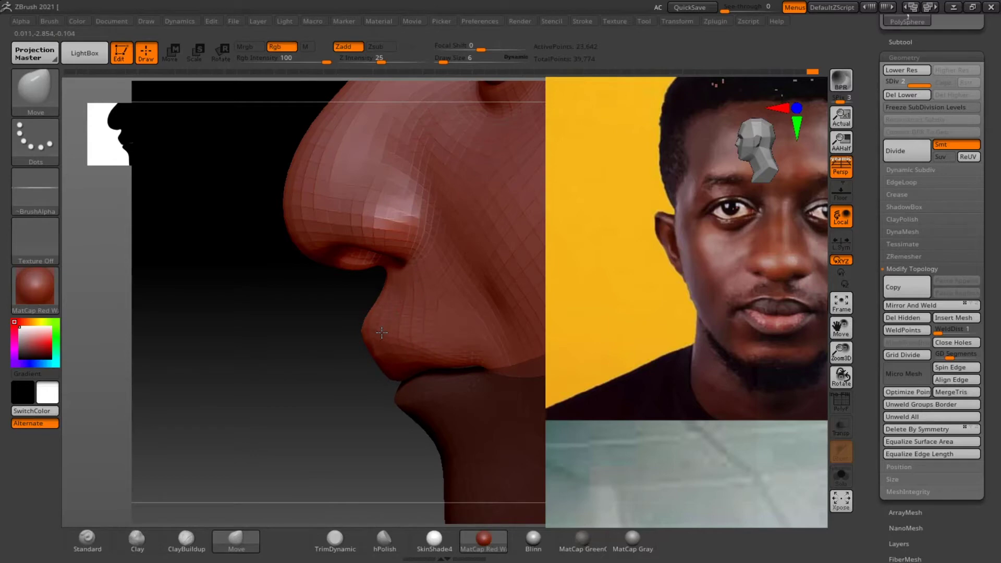
mouse_move(343, 350)
left_mouse_down()
mouse_move(308, 380)
mouse_move(319, 325)
left_mouse_up()
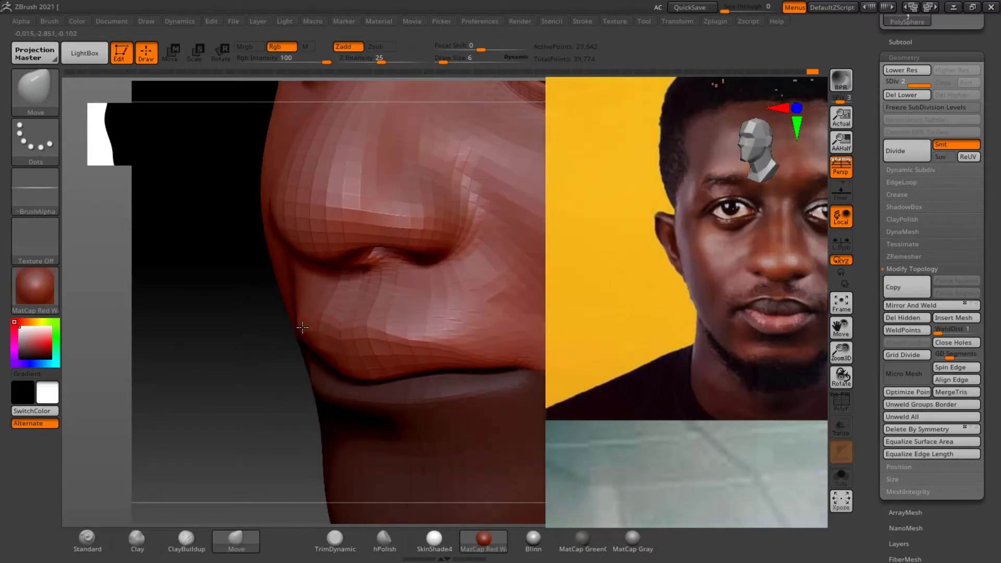
left_click_drag(228, 375, 325, 368)
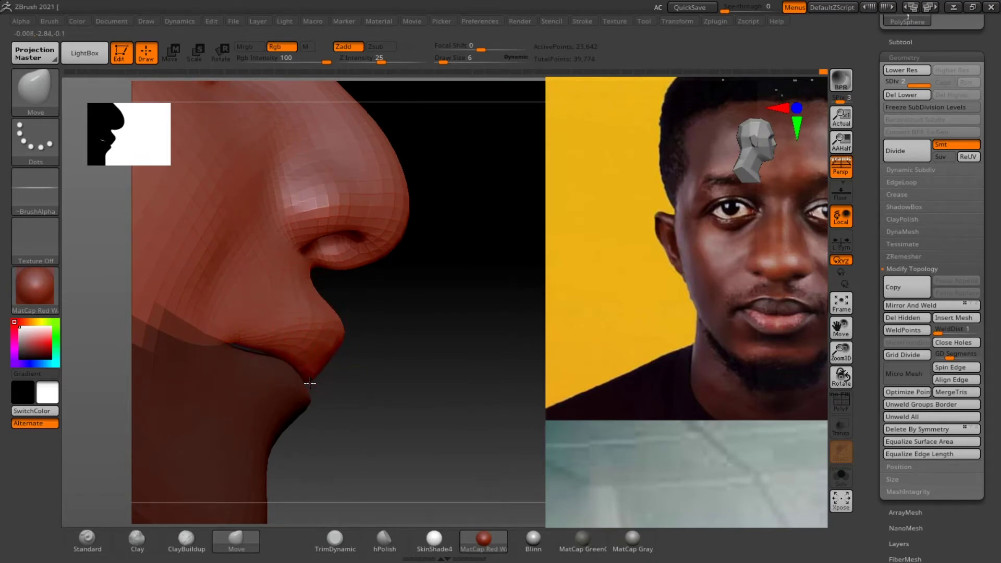
left_click_drag(310, 383, 423, 317)
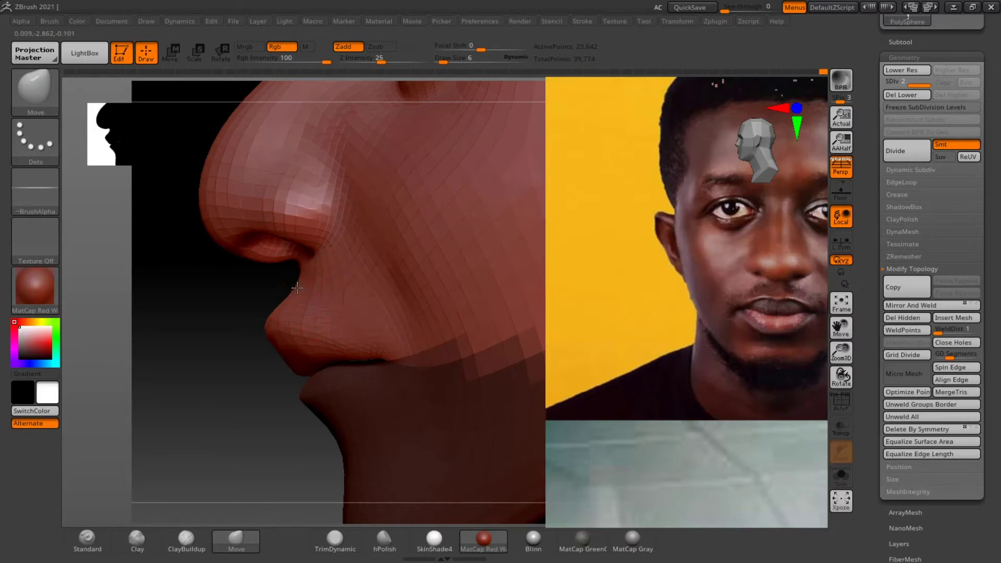
Refine the upper lip's contour and the area beneath the nose with the Move brush, checking front and side views
mouse_move(228, 324)
left_mouse_down()
mouse_move(250, 352)
mouse_move(243, 359)
mouse_move(170, 380)
mouse_move(192, 351)
mouse_move(200, 360)
left_mouse_up()
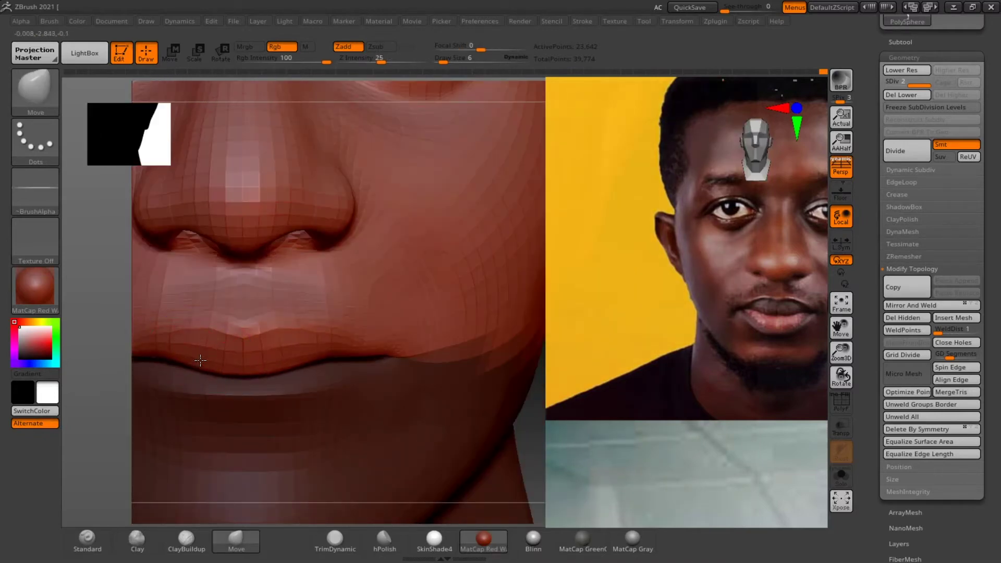
mouse_move(536, 425)
left_mouse_down()
mouse_move(521, 418)
mouse_move(529, 430)
mouse_move(525, 402)
mouse_move(460, 408)
left_mouse_up()
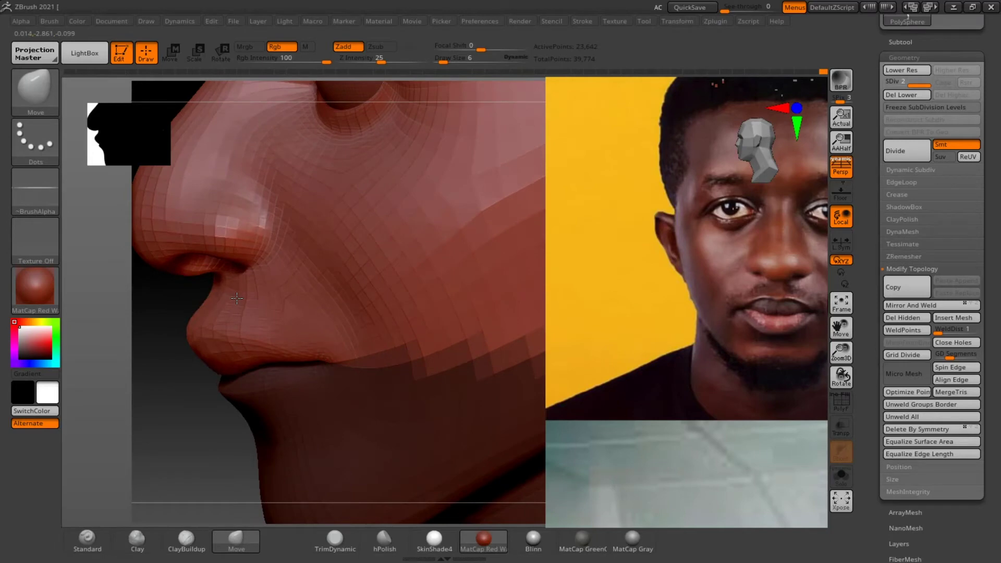
left_click_drag(145, 345, 212, 348)
left_click_drag(504, 397, 433, 362)
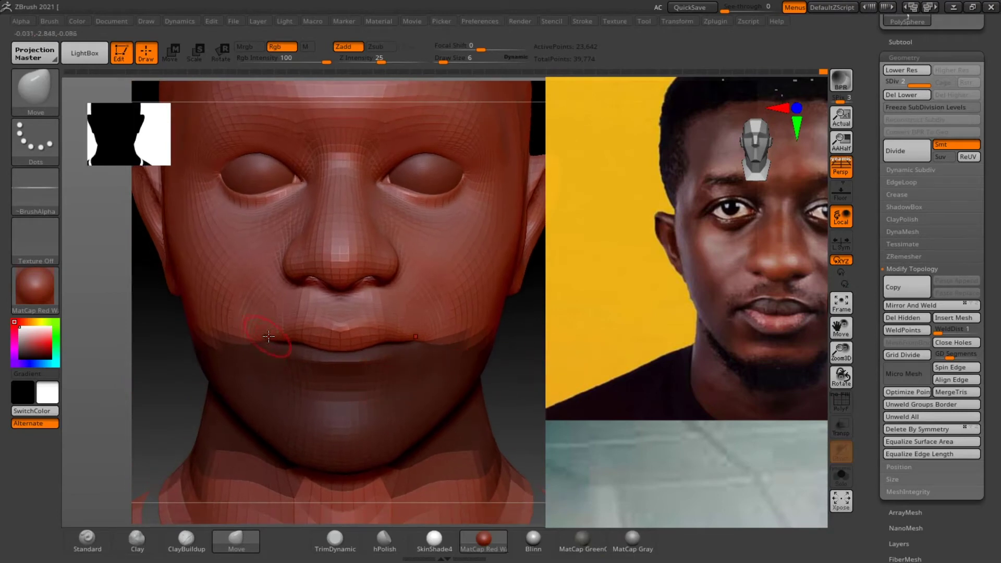
mouse_move(539, 364)
left_mouse_down("alt")
mouse_move(533, 357)
mouse_move(542, 361)
left_mouse_up("alt")
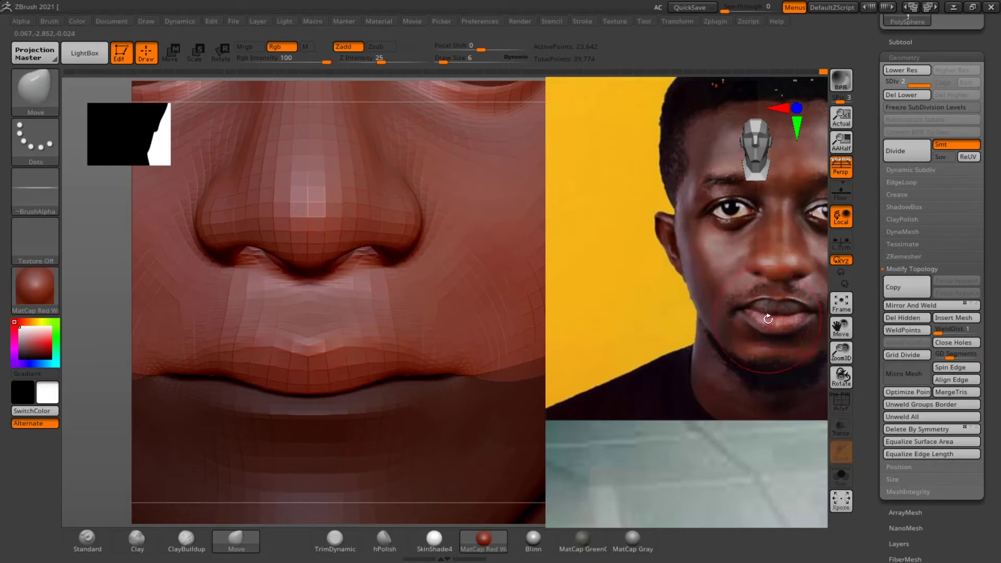
Sharpen the upper lip's outer border using the DamStandard brush at draw size 2
scroll(843, 313, "down", 9)
mouse_move(811, 308)
left_mouse_down("alt")
mouse_move(787, 307)
mouse_move(799, 336)
mouse_move(730, 331)
mouse_move(727, 256)
left_mouse_up("alt")
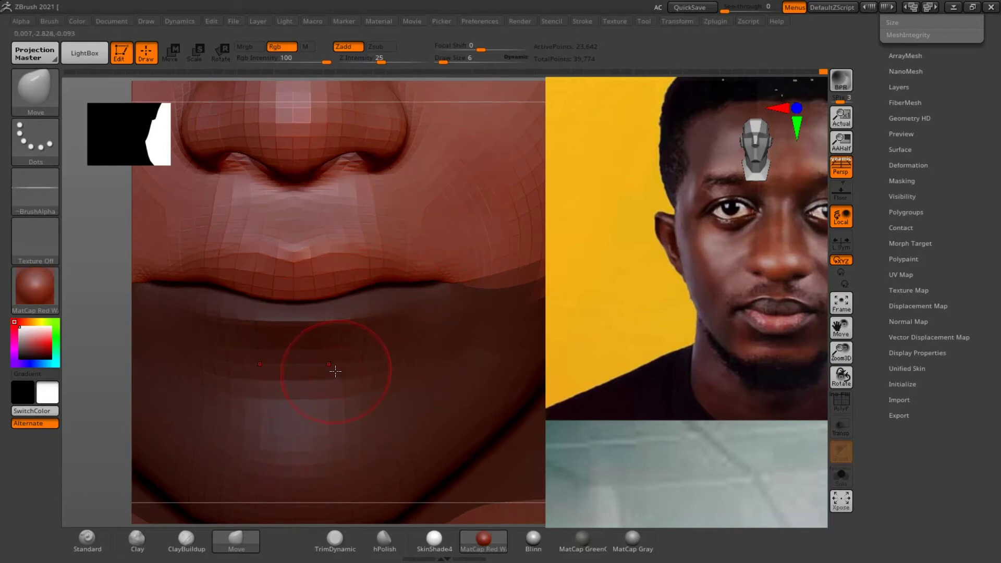
left_click(332, 350, "ctrl")
left_click(332, 351, "ctrl")
key("b")
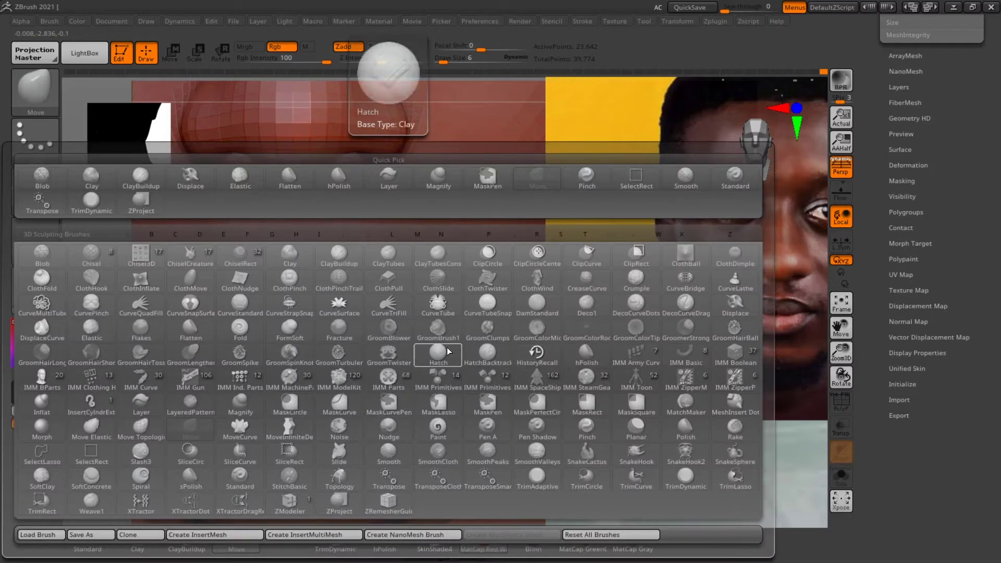
left_click(542, 304)
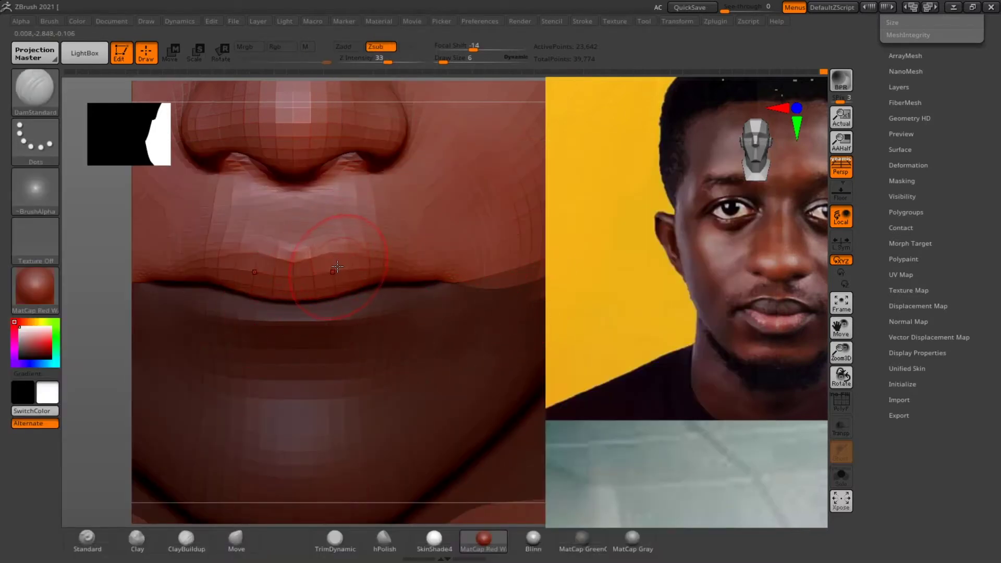
key("s")
left_click_drag(338, 265, 338, 258)
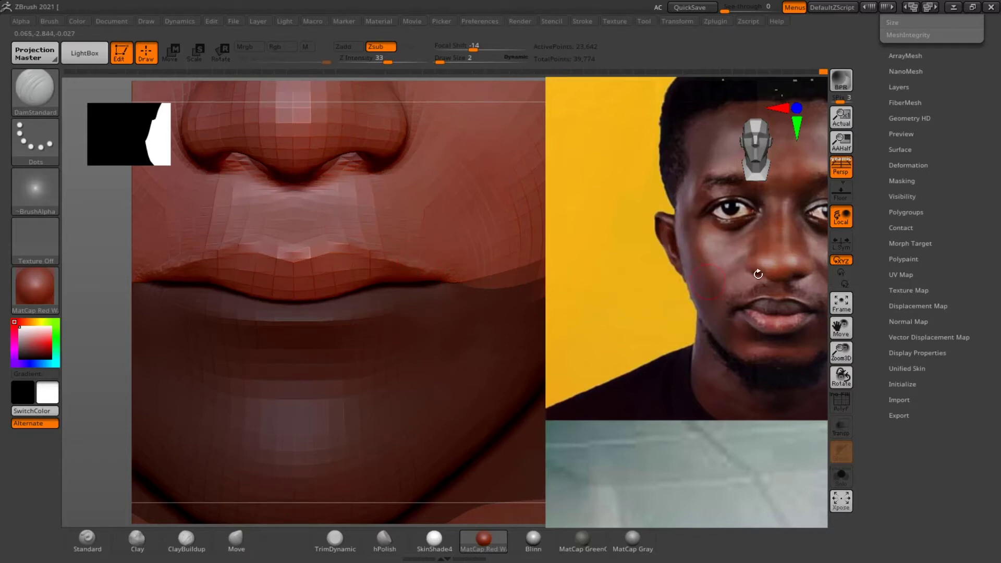
Extend the upper lip's border toward both mouth corners and smooth the transition into the surrounding skin
left_click_drag(792, 271, 671, 268)
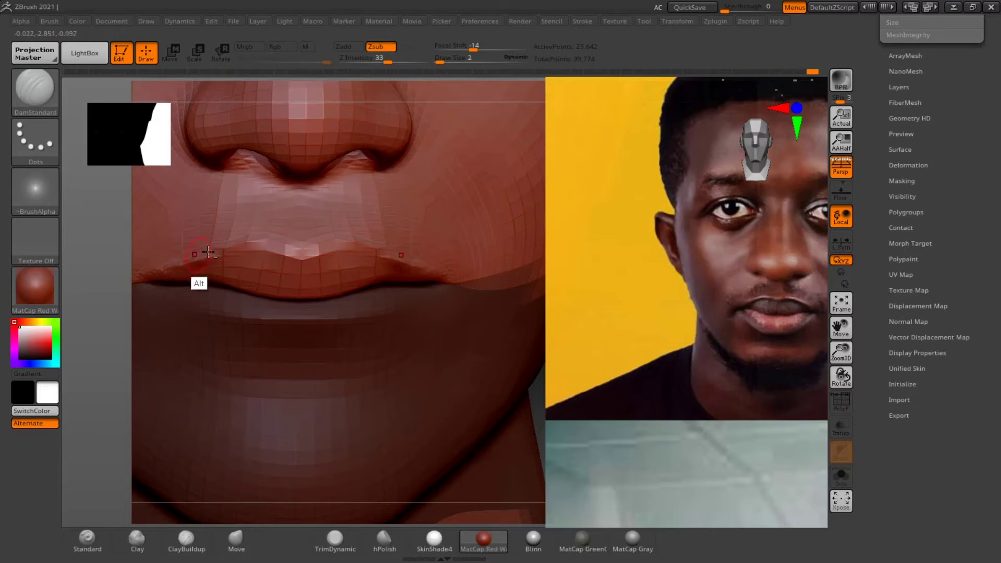
key("shift")
left_click_drag(185, 263, 198, 264, "shift")
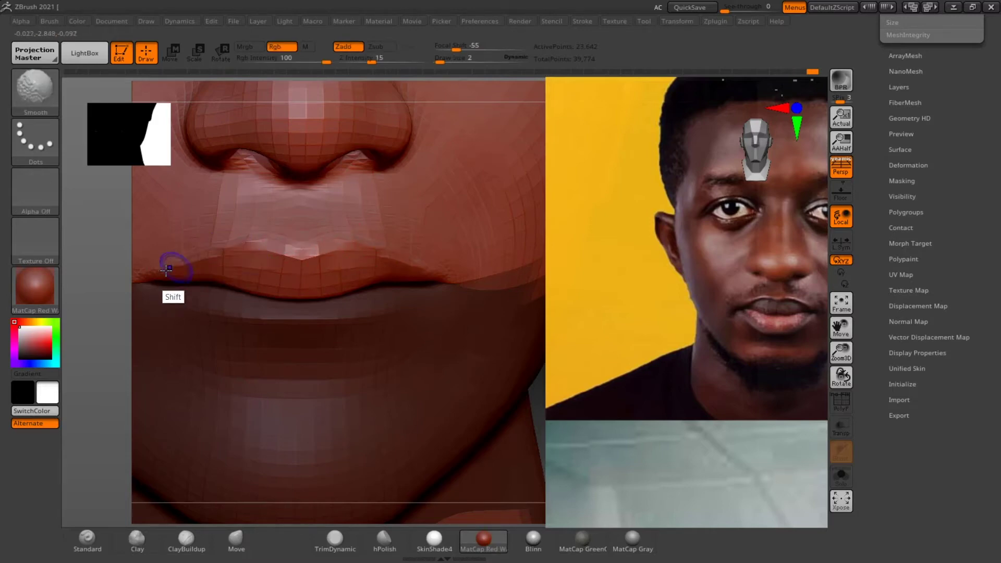
left_click_drag(258, 249, 287, 250, "shift")
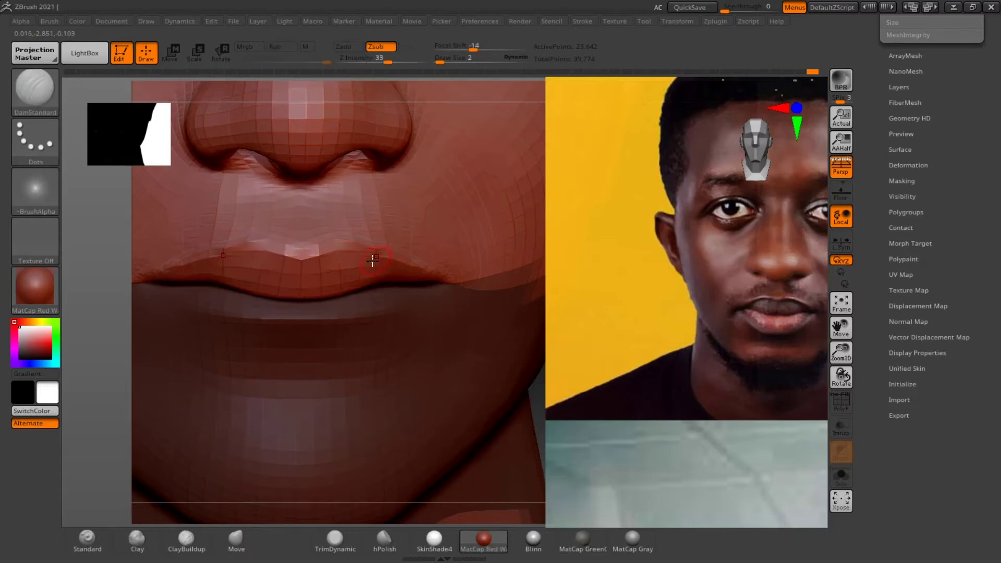
left_click_drag(437, 266, 412, 257, "shift")
Rework the cupid's bow at the centre of the upper lip with smoothing and short raising DamStandard strokes
mouse_move(582, 381)
left_mouse_down()
mouse_move(519, 385)
mouse_move(559, 388)
mouse_move(555, 407)
left_mouse_up()
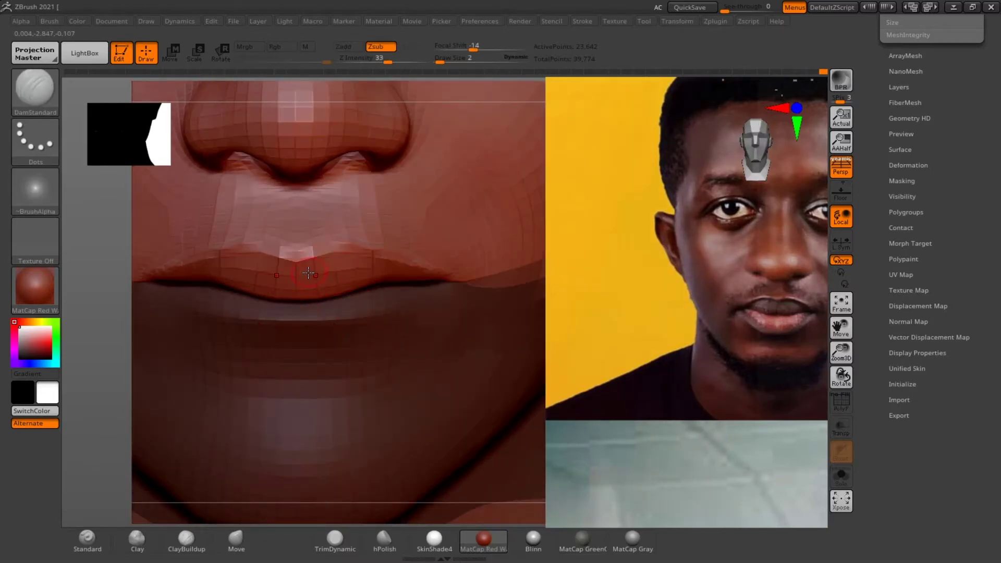
left_click_drag(305, 267, 298, 255, "shift")
left_click(374, 63)
left_click(295, 250)
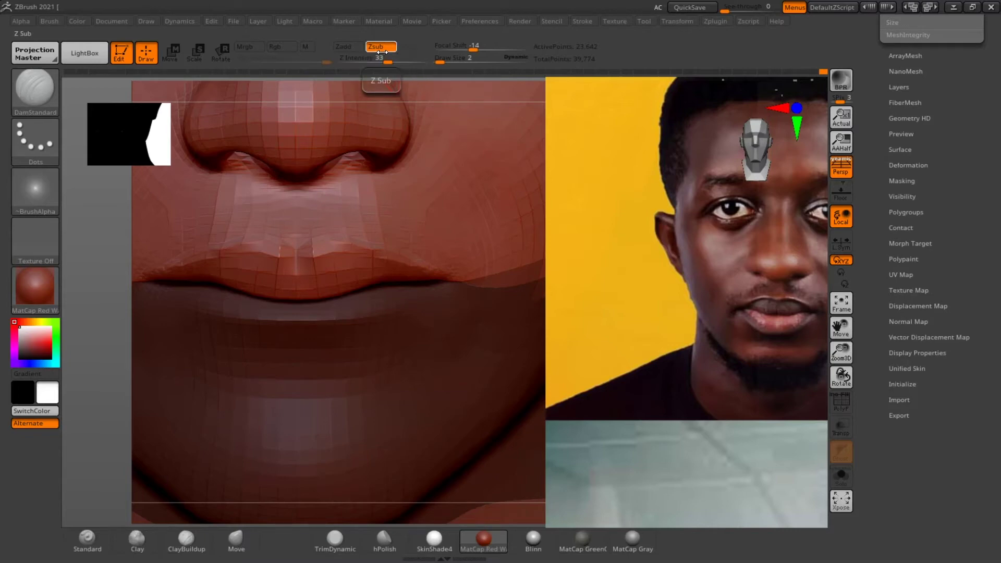
mouse_move(300, 252)
left_mouse_down("alt")
mouse_move(297, 278)
mouse_move(301, 237)
left_mouse_up("alt")
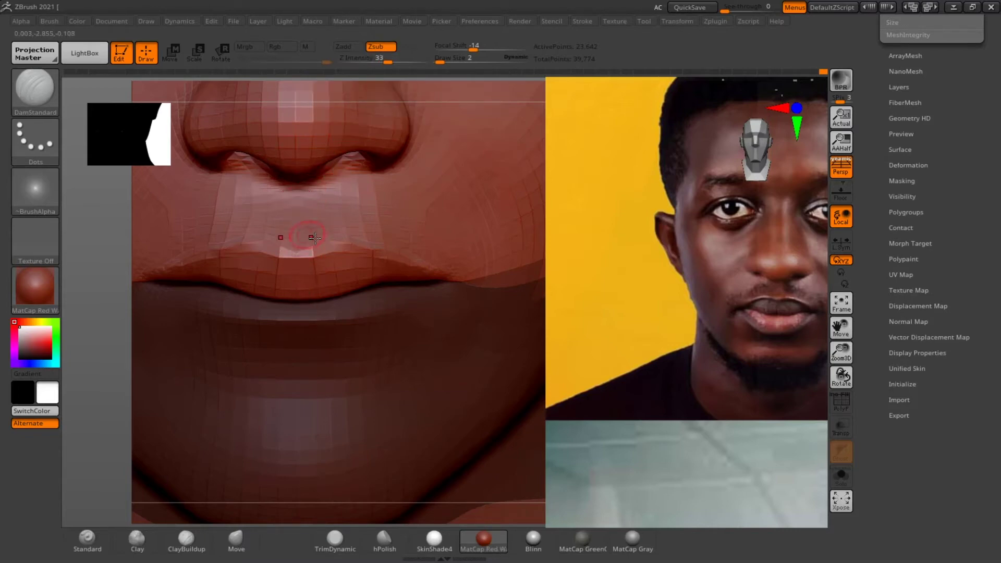
Set the DamStandard brush to Zadd and raise a ridge along the cupid's bow and upper lip border
left_click(345, 48)
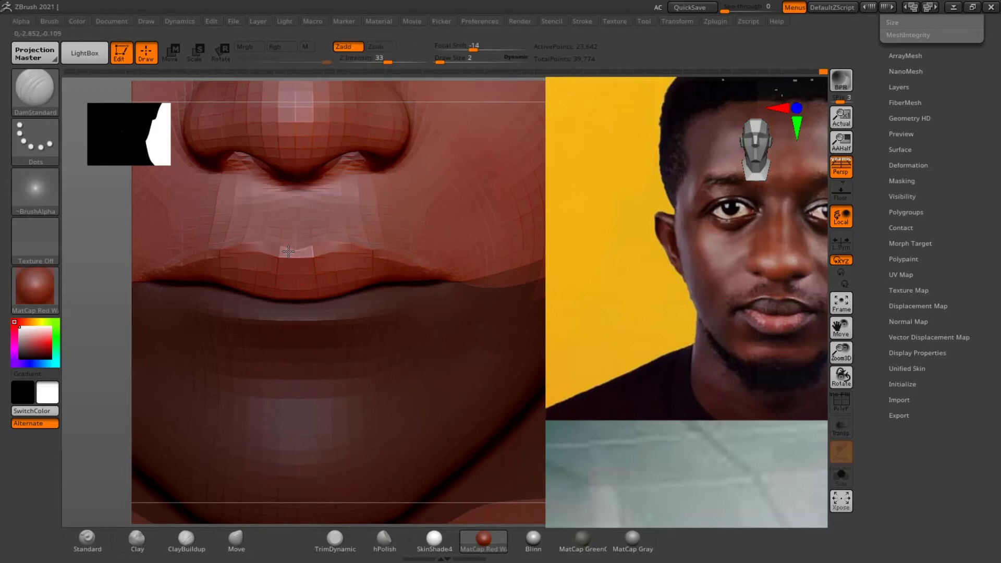
left_click_drag(619, 286, 521, 292)
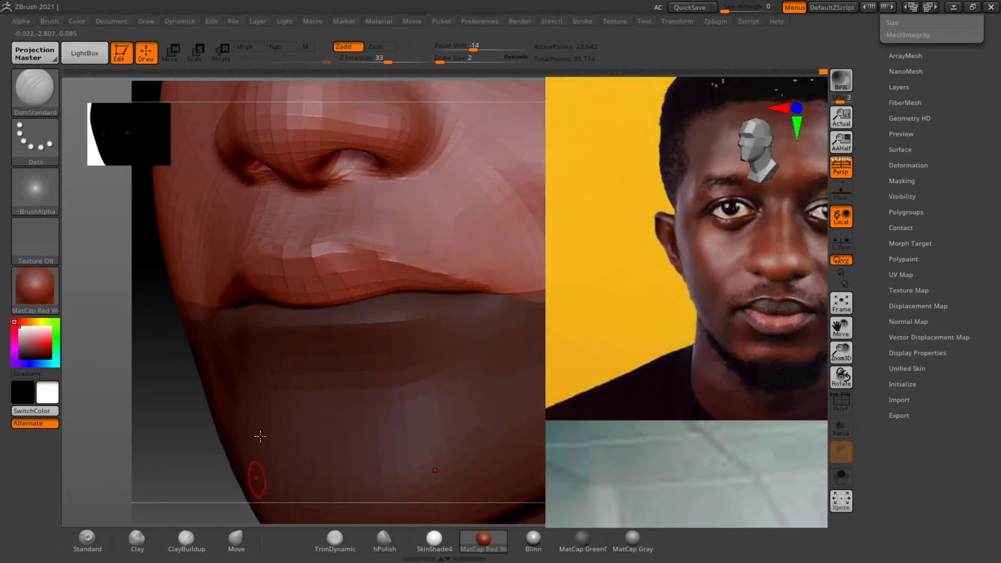
left_click_drag(175, 397, 176, 396)
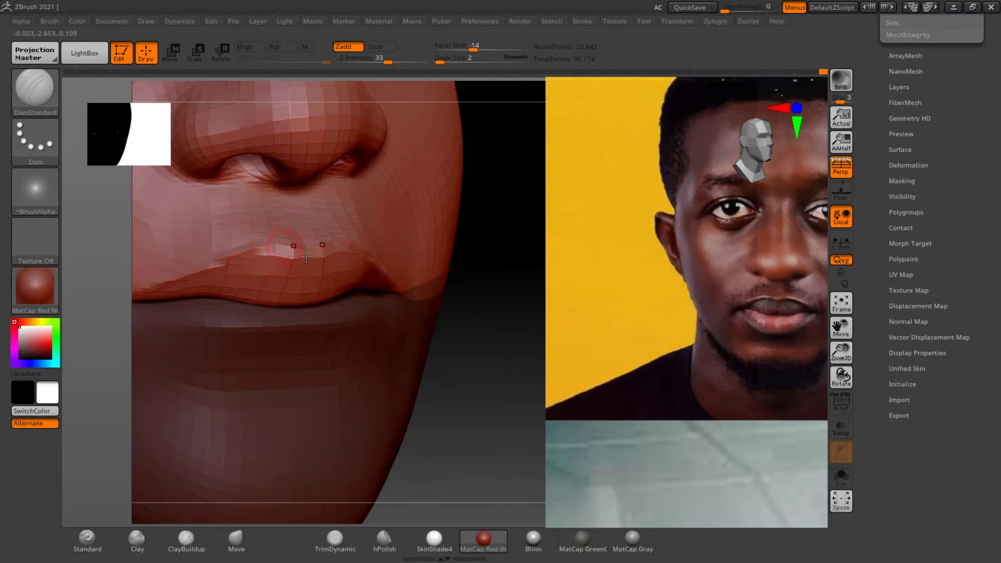
left_click_drag(474, 248, 509, 234)
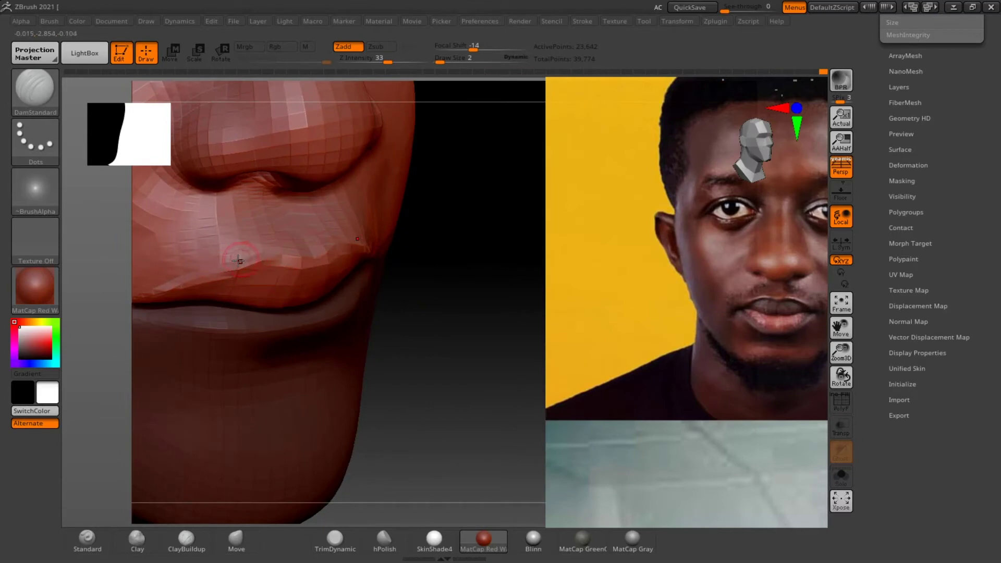
Soften the cupid's bow ridge and smooth the upper lip's volume with the ClayBuildup brush at draw size 2
key("shift")
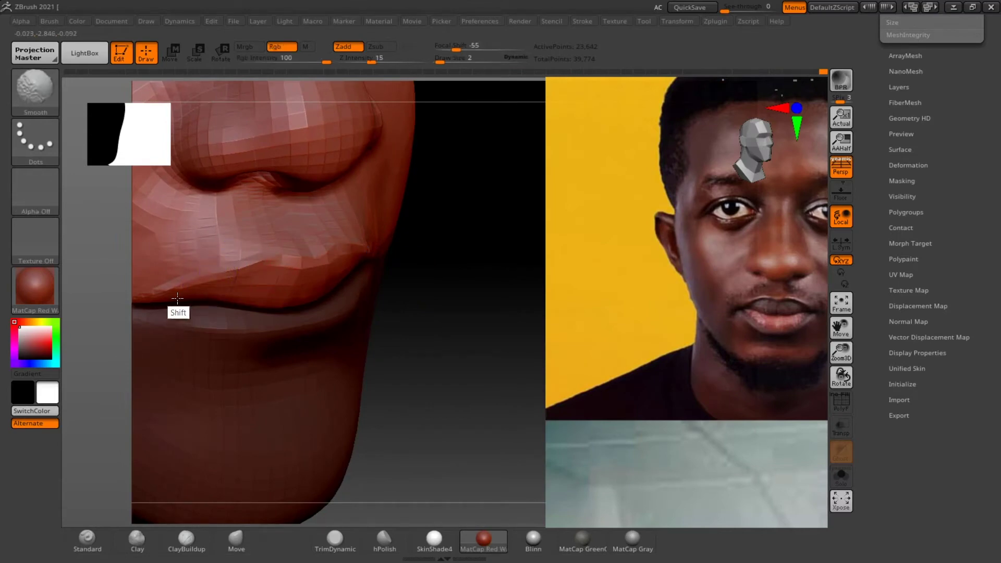
left_click_drag(436, 275, 358, 273)
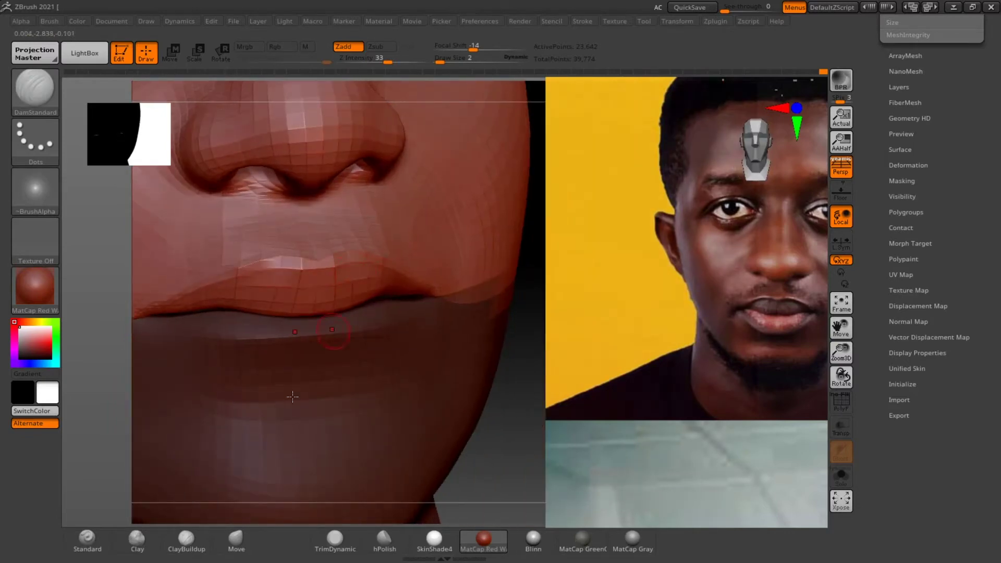
left_click(233, 535)
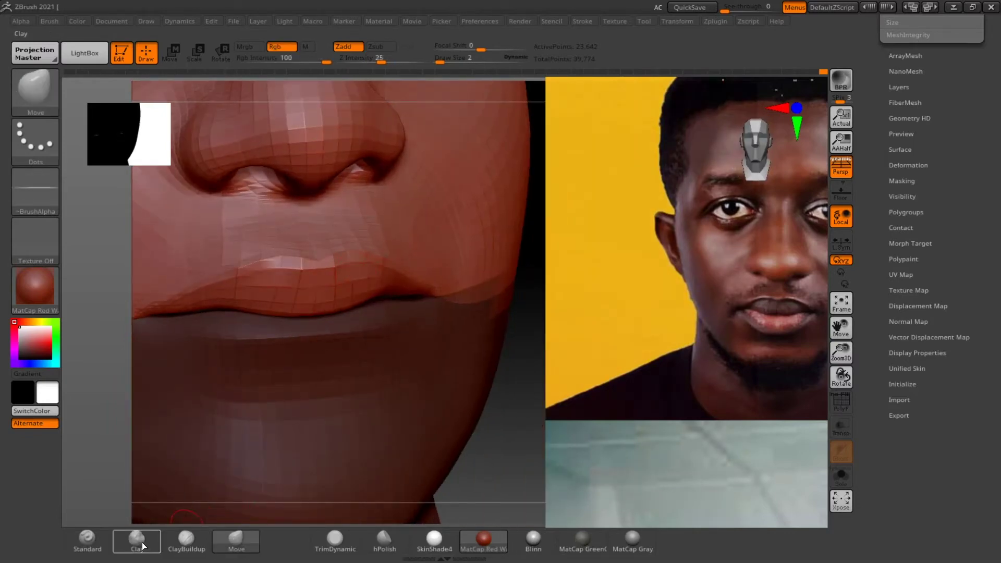
left_click(185, 542)
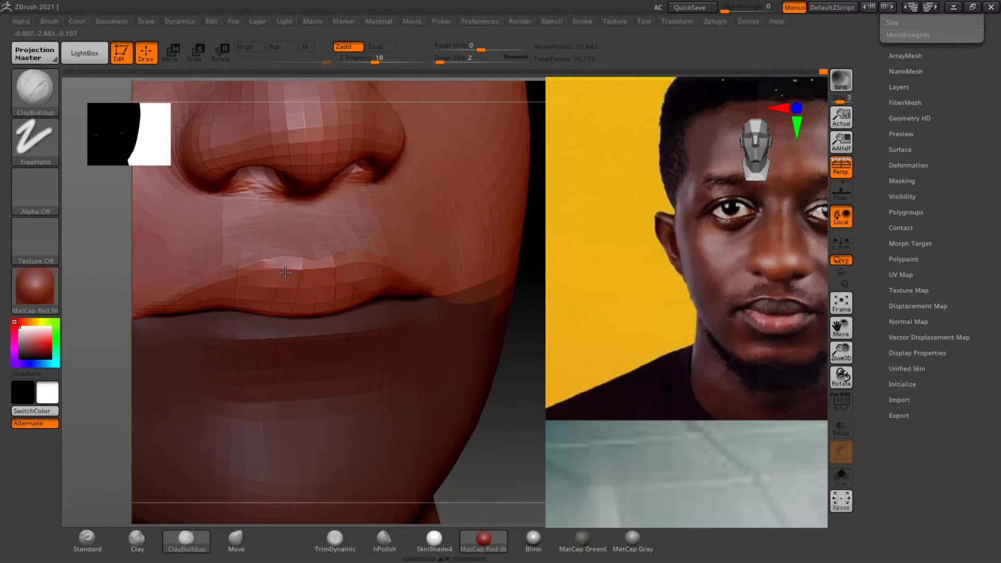
mouse_move(319, 290)
left_mouse_down("shift")
mouse_move(275, 279)
mouse_move(270, 298)
left_mouse_up("shift")
left_click_drag(527, 341, 523, 351)
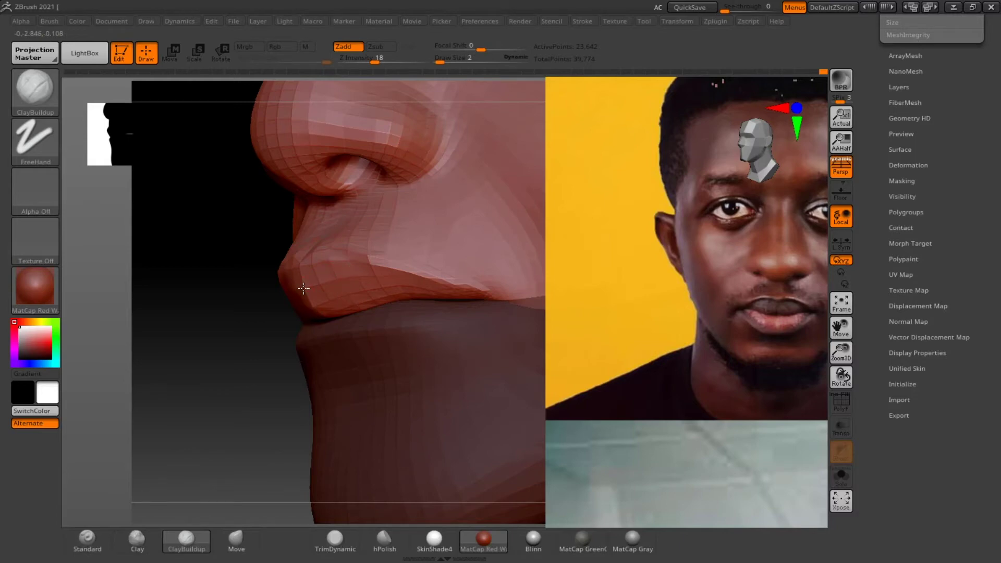
key("shift")
mouse_move(226, 344)
left_mouse_down("shift")
mouse_move(217, 351)
mouse_move(291, 302)
mouse_move(263, 289)
mouse_move(322, 290)
left_mouse_up("shift")
left_click_drag(597, 319, 648, 297)
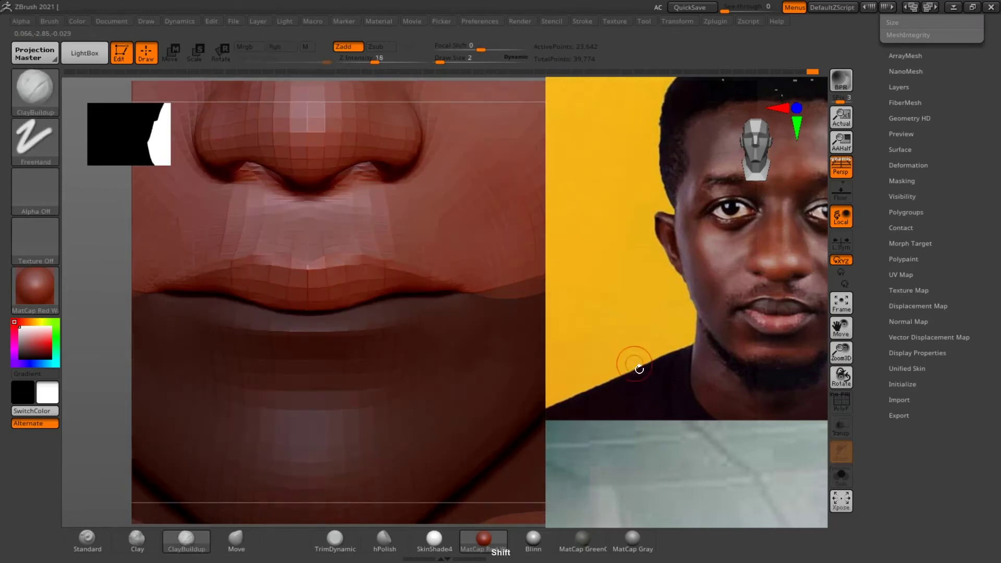
mouse_move(643, 368)
left_mouse_down("alt")
mouse_move(661, 382)
mouse_move(651, 378)
left_mouse_up("alt")
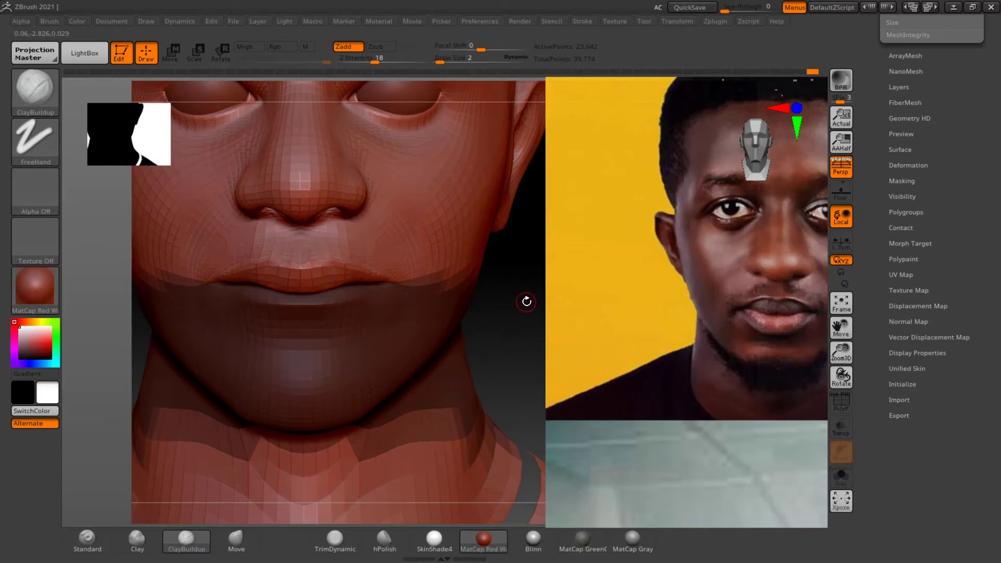
Invert the mask to protect the upper lip and upper face and free the lower lip and chin for sculpting
key("ctrl")
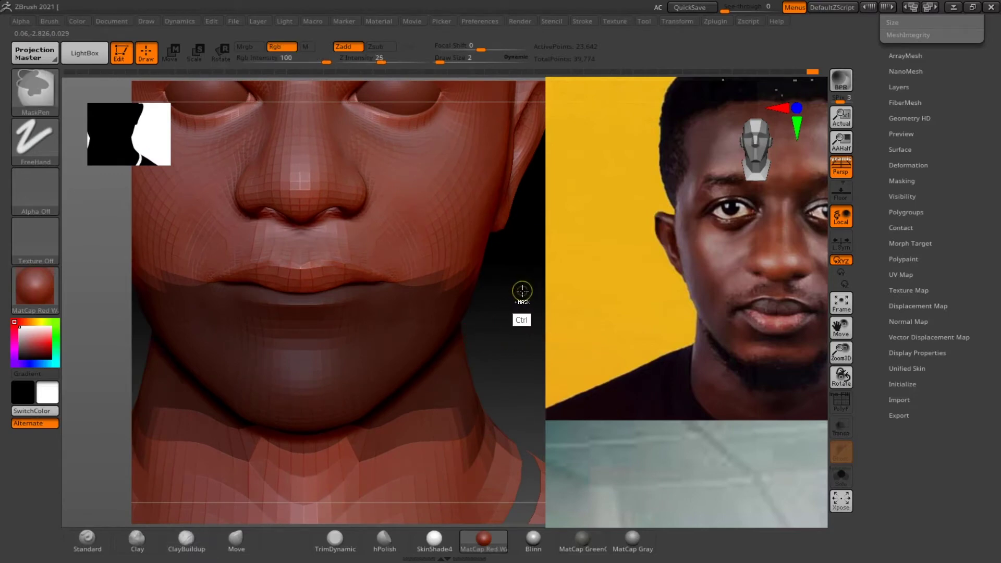
left_click(521, 289, "ctrl")
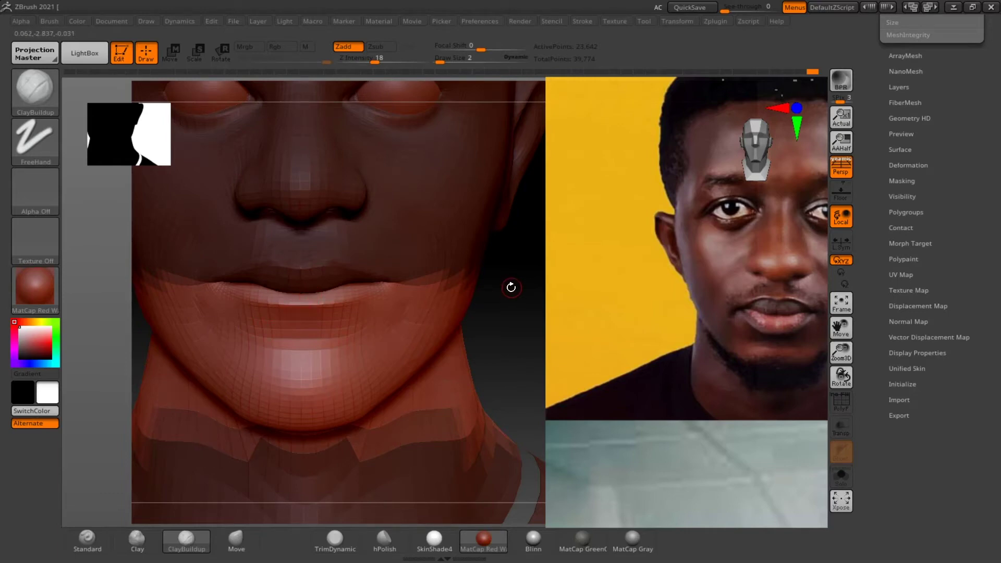
key("ctrl")
left_click(522, 277, "ctrl")
left_click(525, 277, "ctrl")
left_click(525, 278, "ctrl")
left_click(529, 278, "ctrl")
left_click(525, 283, "ctrl")
left_click(524, 285, "ctrl")
left_click(522, 287, "ctrl")
left_click(525, 288, "ctrl")
left_click(527, 286, "ctrl")
left_click(516, 293, "ctrl")
Try blurring the mask edge across the cheeks and jaw, and undo the blur
left_click(449, 337, "ctrl")
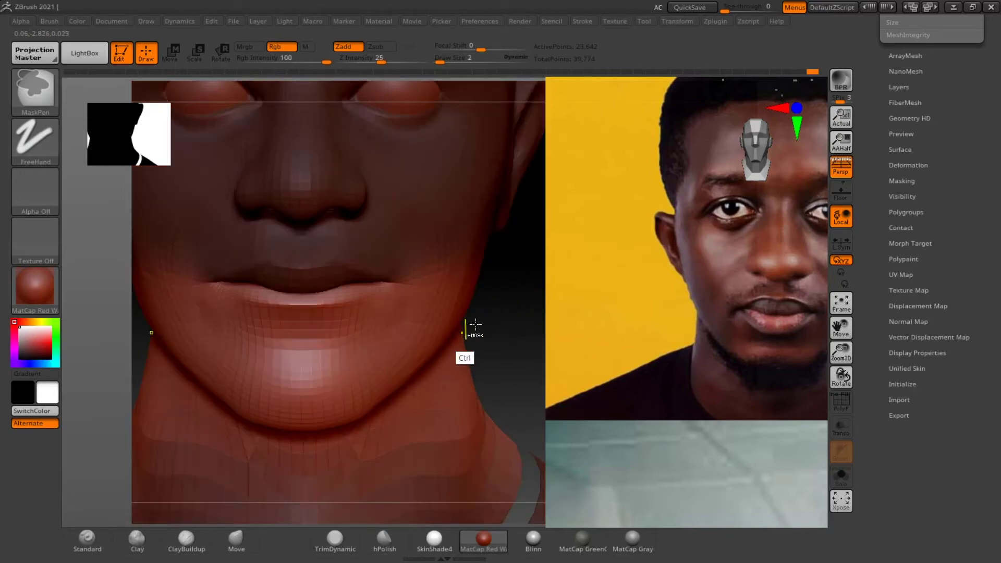
key("ctrl+z")
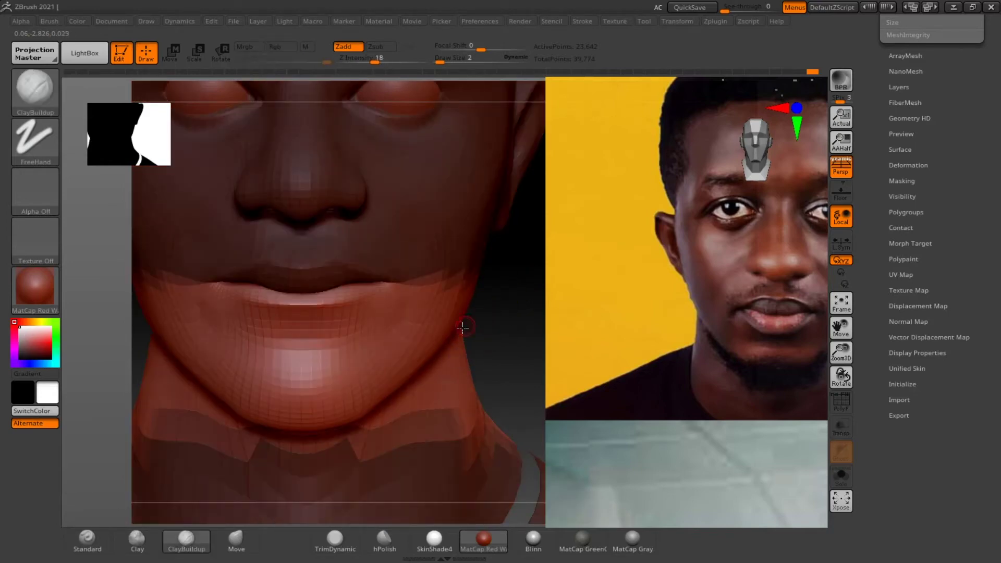
left_click(442, 385, "ctrl")
left_click(444, 381, "ctrl")
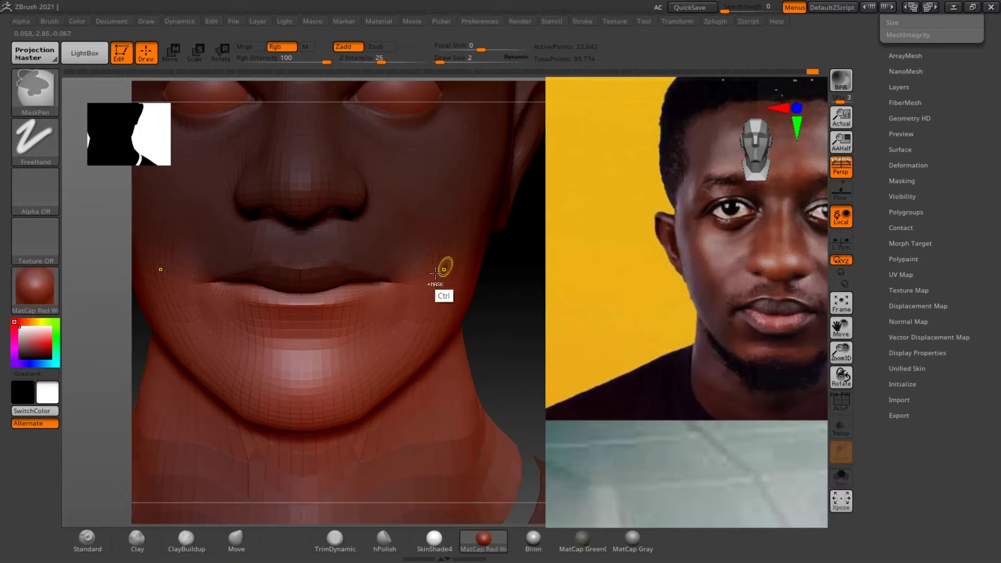
key("ctrl")
key("ctrl+z")
key("ctrl+z")
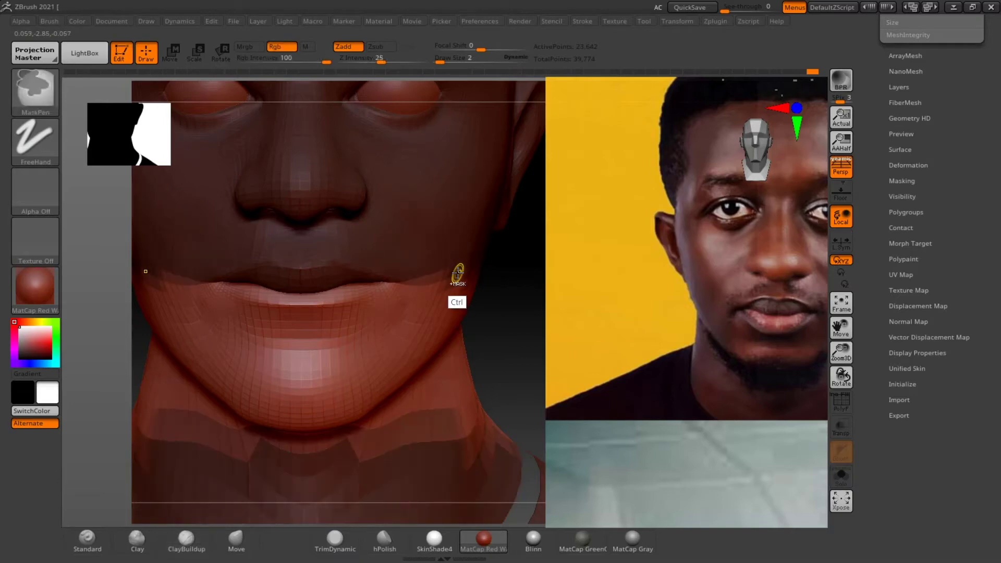
key("ctrl+z")
key("ctrl+shift+z")
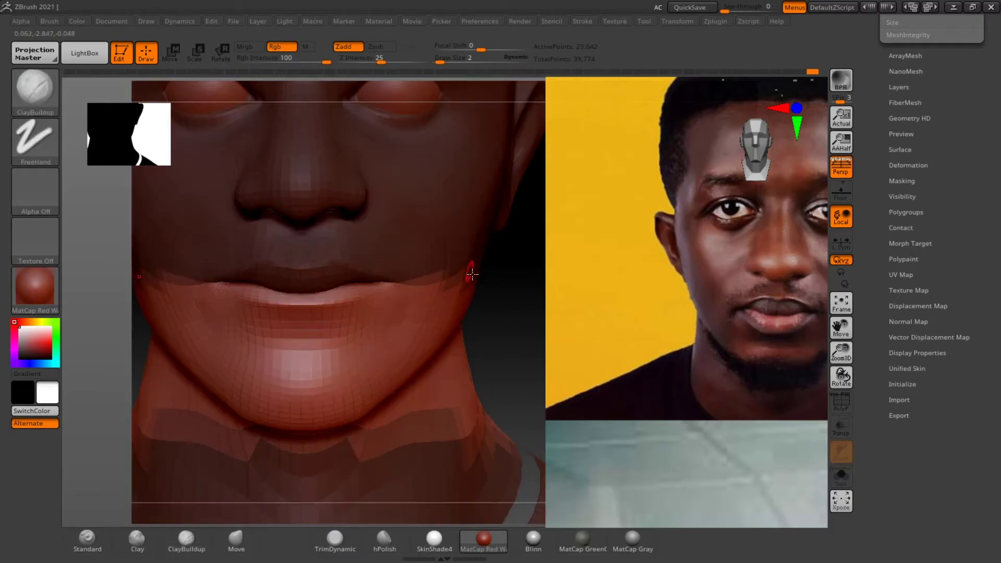
left_click_drag(531, 291, 522, 289, "alt")
left_click(519, 295, "ctrl")
left_click(519, 294, "ctrl")
left_click(519, 293, "ctrl")
left_click(519, 292, "ctrl")
left_click(518, 291, "ctrl")
left_click(518, 290, "ctrl")
Try pulling the centre of the lower lip down with the Move brush at draw size 6
mouse_move(518, 299)
left_mouse_down("alt")
mouse_move(556, 346)
mouse_move(525, 300)
mouse_move(698, 363)
left_mouse_up("alt")
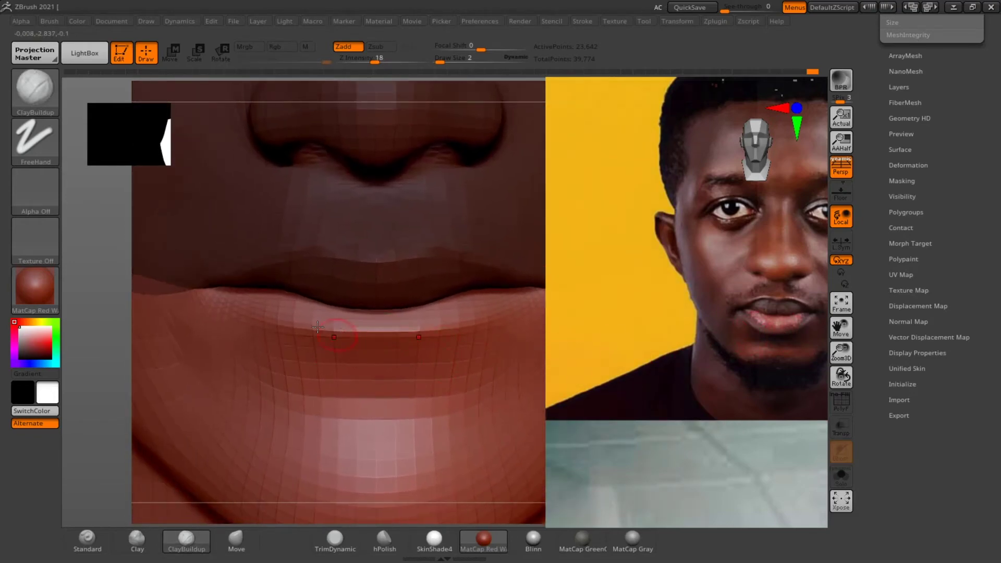
left_click(241, 540)
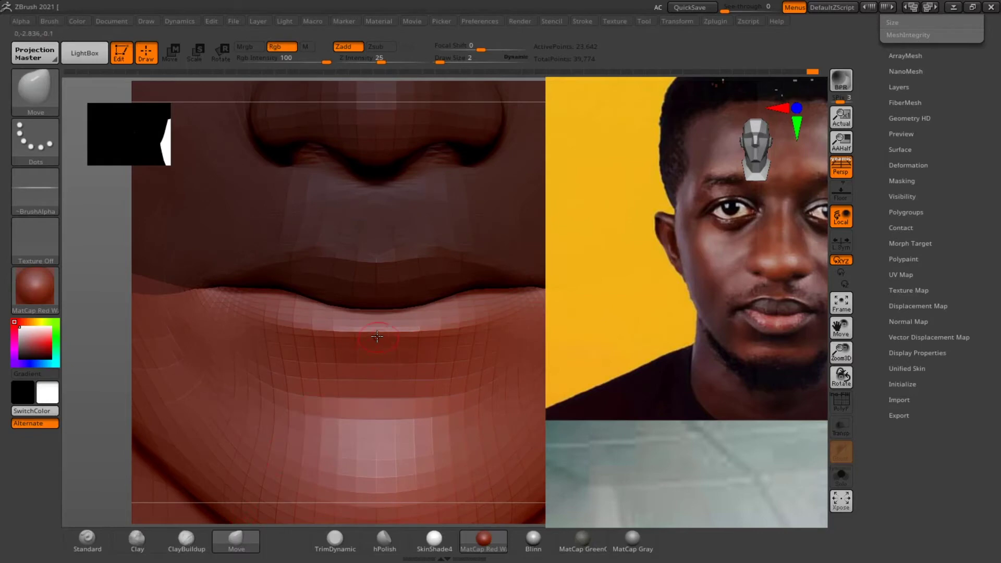
key("s")
left_click_drag(372, 323, 369, 338)
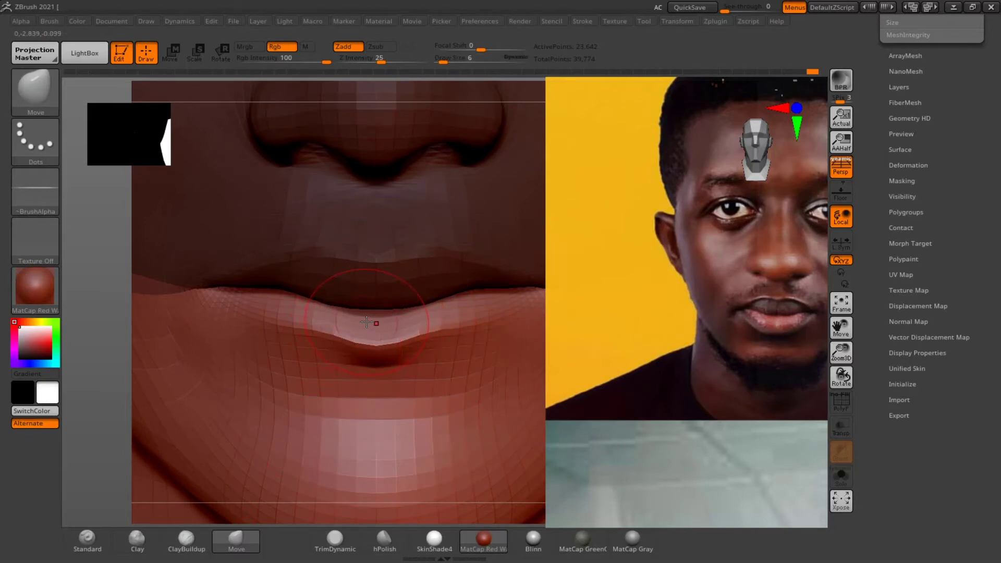
key("ctrl+z")
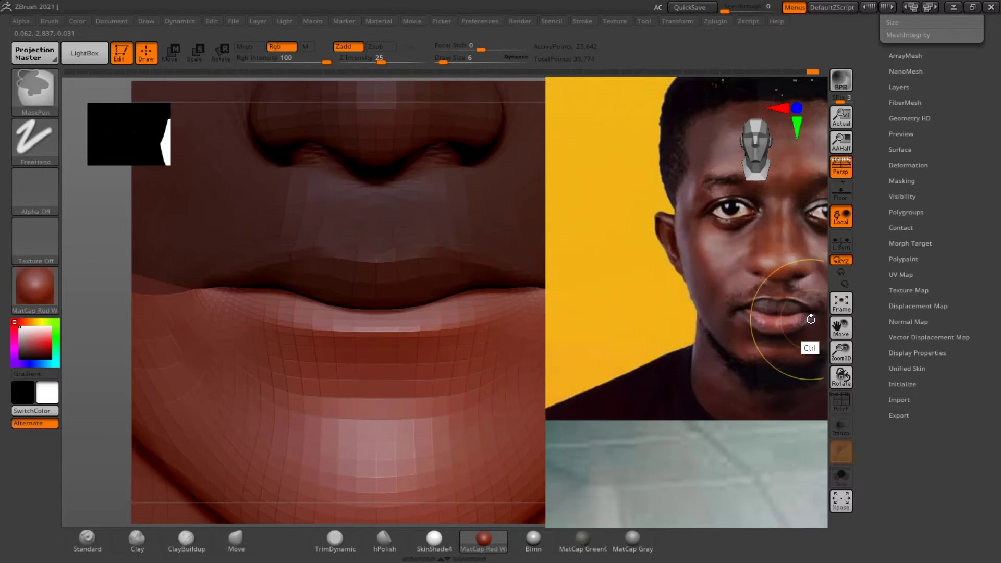
Pull the lower lip forward in profile using the Move brush at draw size 9
mouse_move(811, 321)
left_mouse_down()
mouse_move(819, 326)
mouse_move(770, 333)
left_mouse_up()
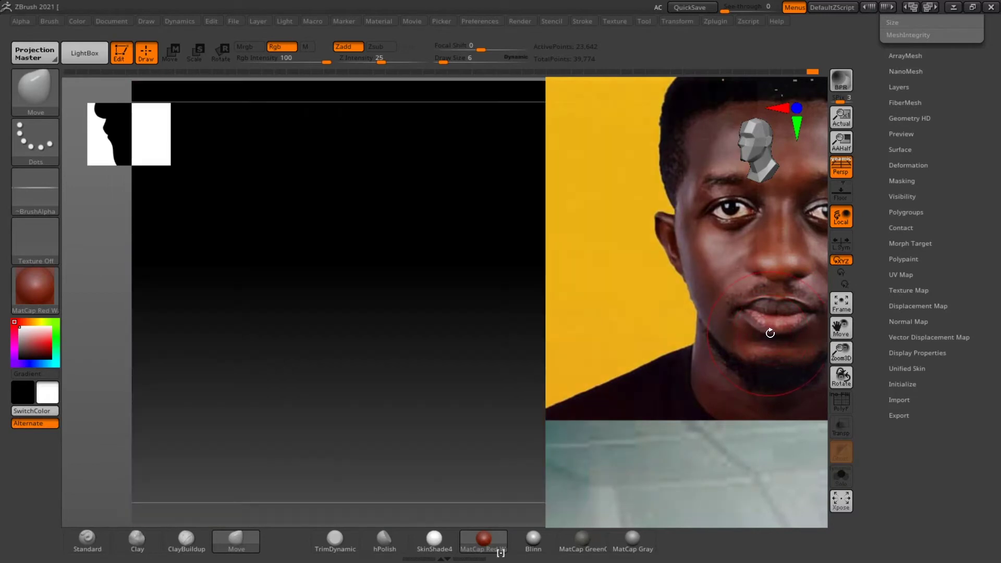
key("f")
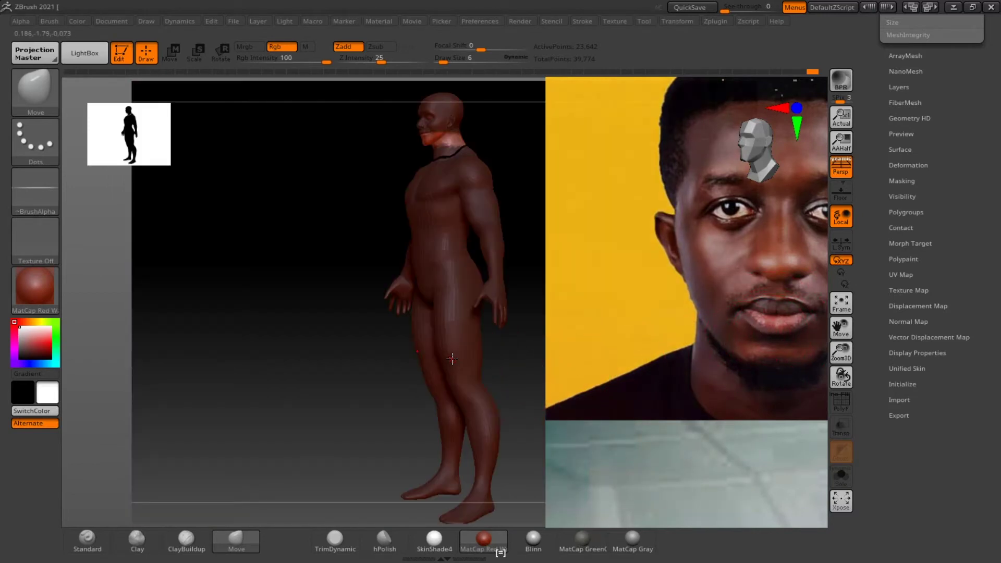
left_click_drag(505, 185, 464, 312, "shift")
mouse_move(242, 333)
left_mouse_down("alt")
mouse_move(251, 341)
mouse_move(239, 330)
mouse_move(186, 402)
mouse_move(310, 367)
mouse_move(252, 362)
mouse_move(201, 405)
mouse_move(330, 326)
left_mouse_up("alt")
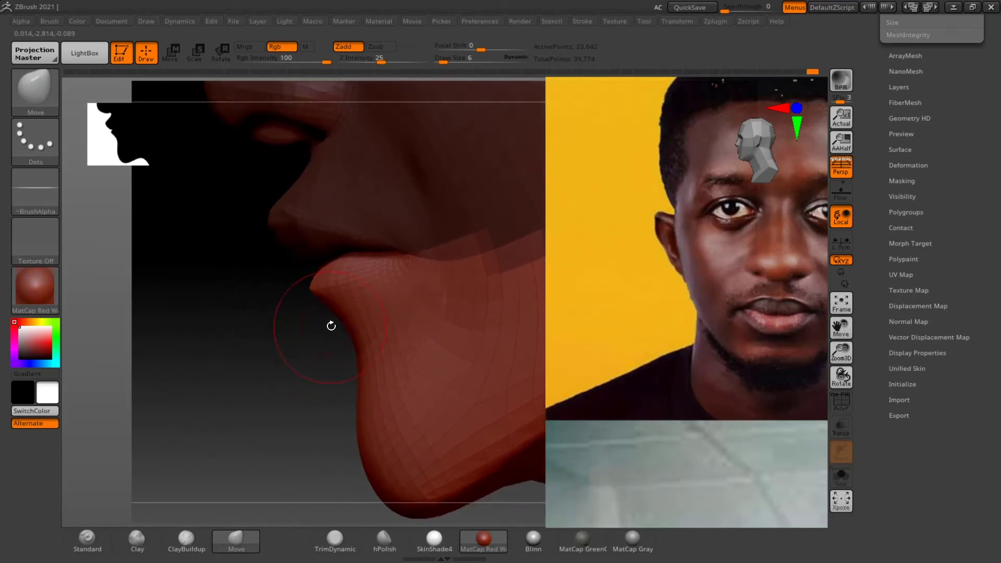
key("s")
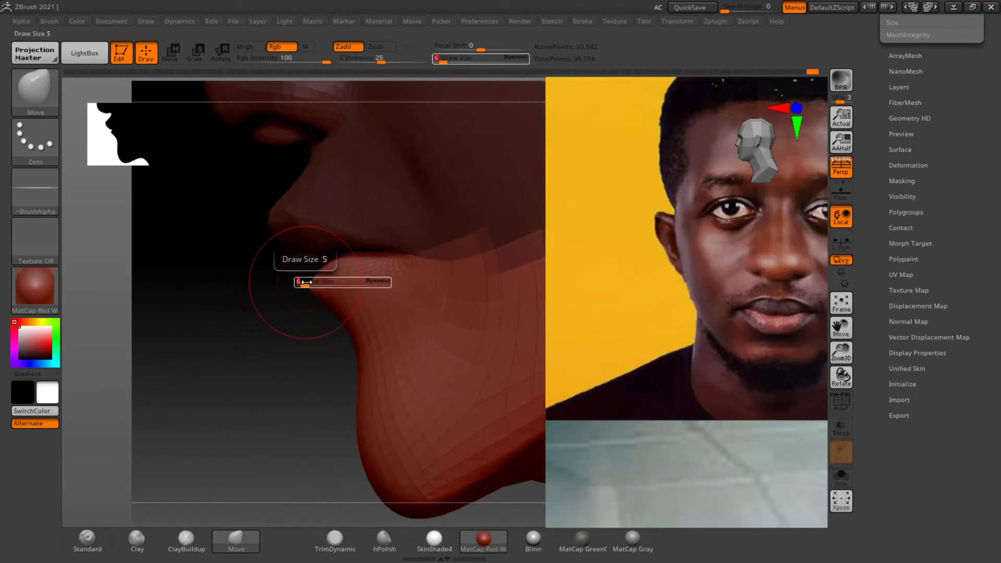
left_click_drag(307, 282, 316, 287)
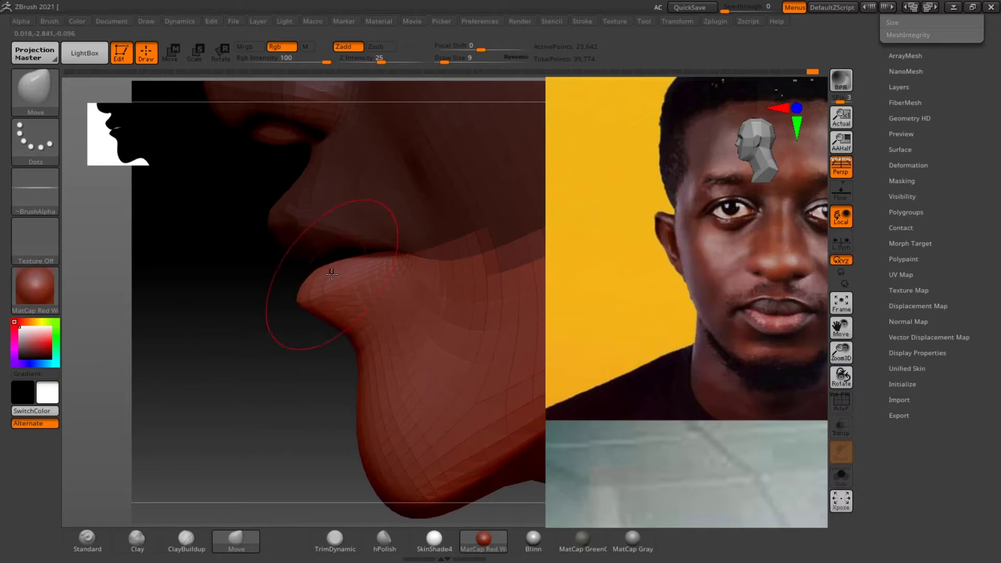
mouse_move(282, 326)
left_mouse_down()
mouse_move(253, 355)
mouse_move(290, 337)
left_mouse_up()
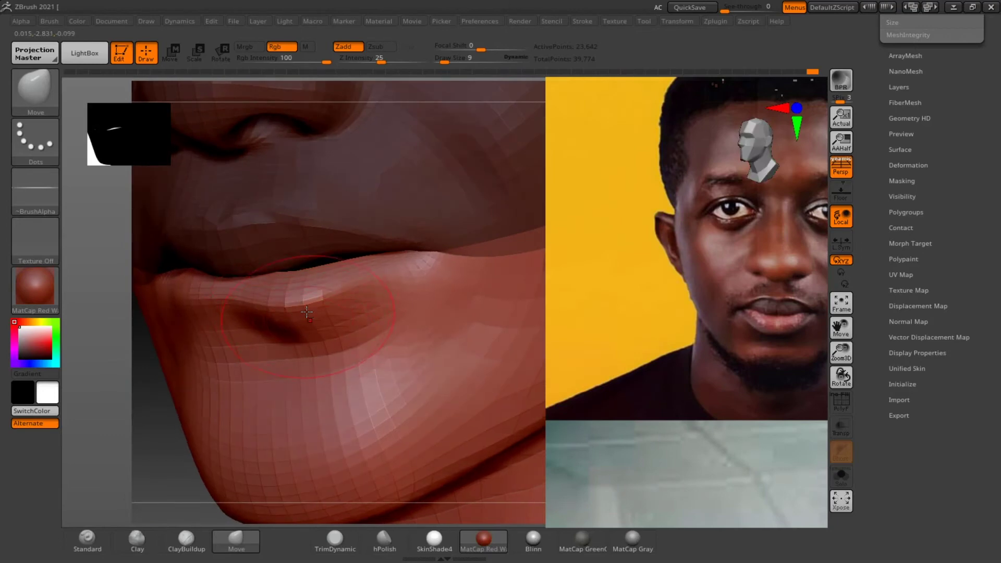
Undo the last lower lip adjustment and reshape the side of the lower lip between its centre and the mouth corner
key("ctrl")
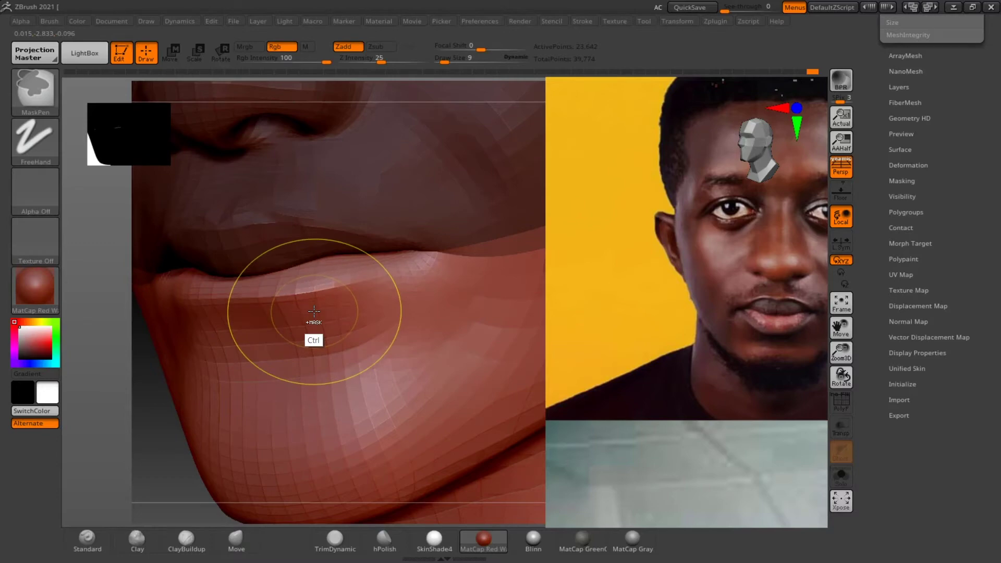
key("ctrl+z")
key("ctrl+shift+z")
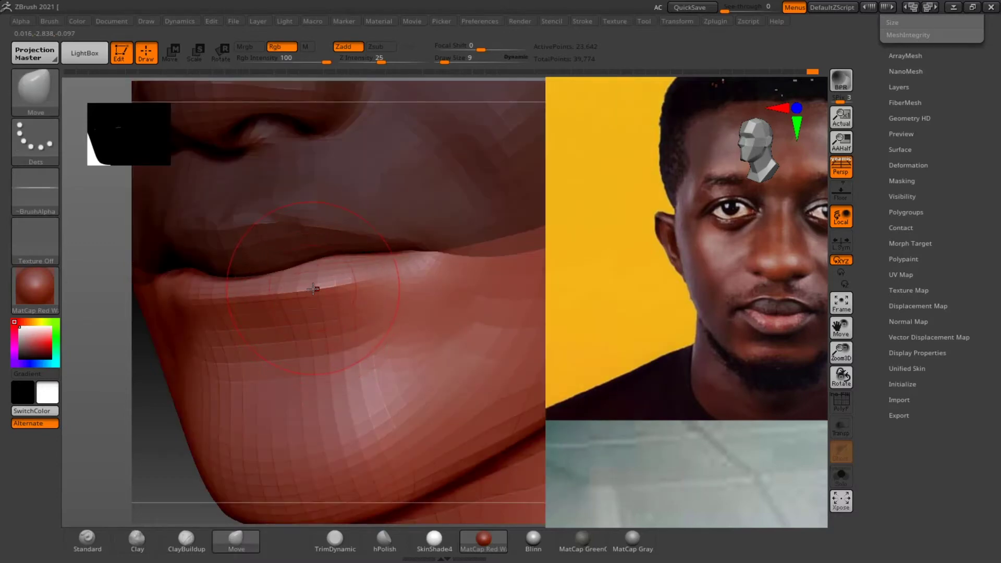
left_click_drag(317, 310, 315, 288)
left_click_drag(157, 414, 157, 413)
left_click_drag(313, 288, 307, 301)
left_click_drag(258, 337, 299, 326)
mouse_move(253, 293)
left_mouse_down()
mouse_move(233, 317)
mouse_move(199, 309)
left_mouse_up()
Round out the lower lip's fullness and push in the hollow between the lip and the chin
left_click_drag(561, 360, 318, 331)
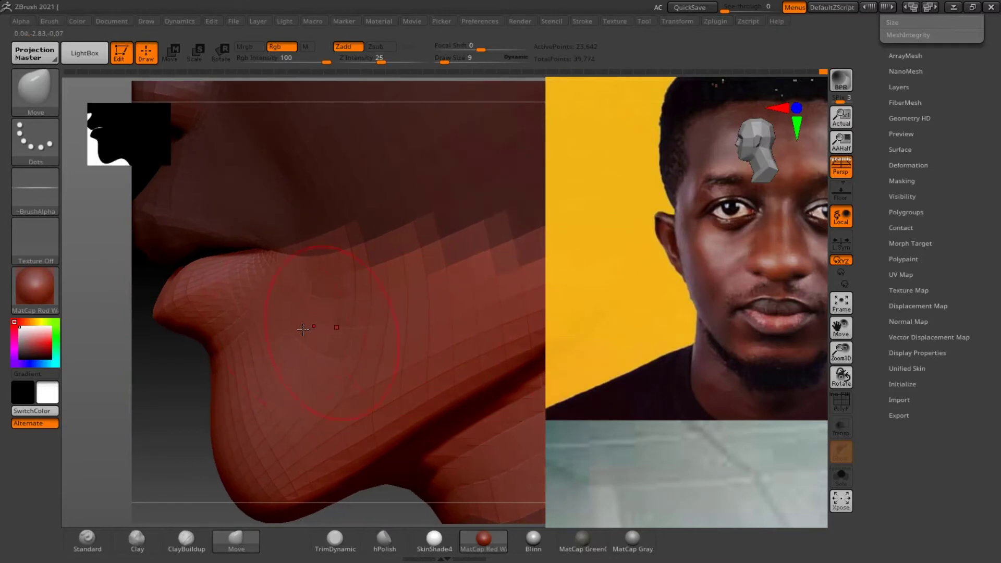
left_click_drag(199, 376, 281, 373)
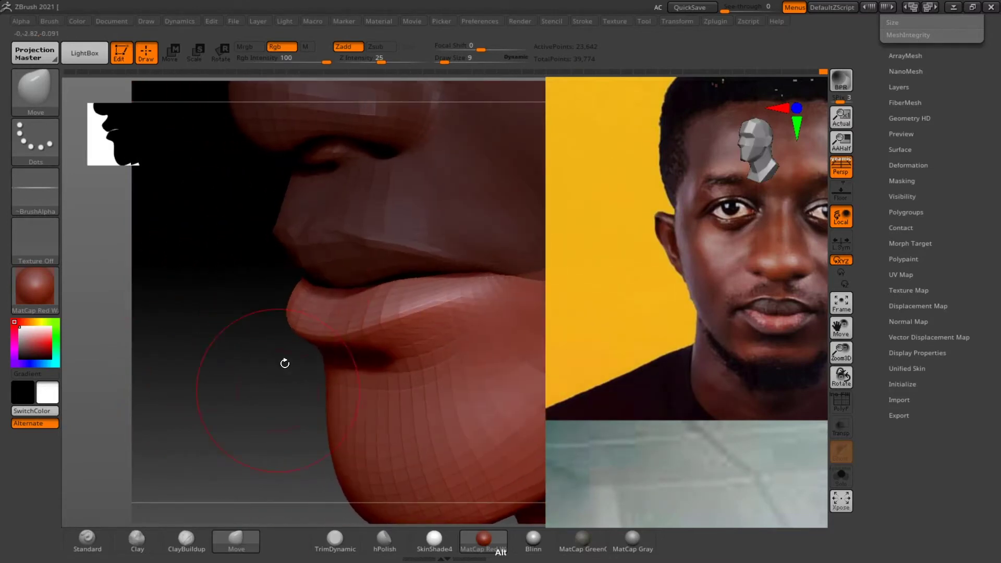
mouse_move(332, 305)
left_mouse_down()
mouse_move(350, 287)
mouse_move(407, 299)
left_mouse_up()
left_click_drag(336, 346, 381, 365)
left_click_drag(250, 398, 302, 418, "shift")
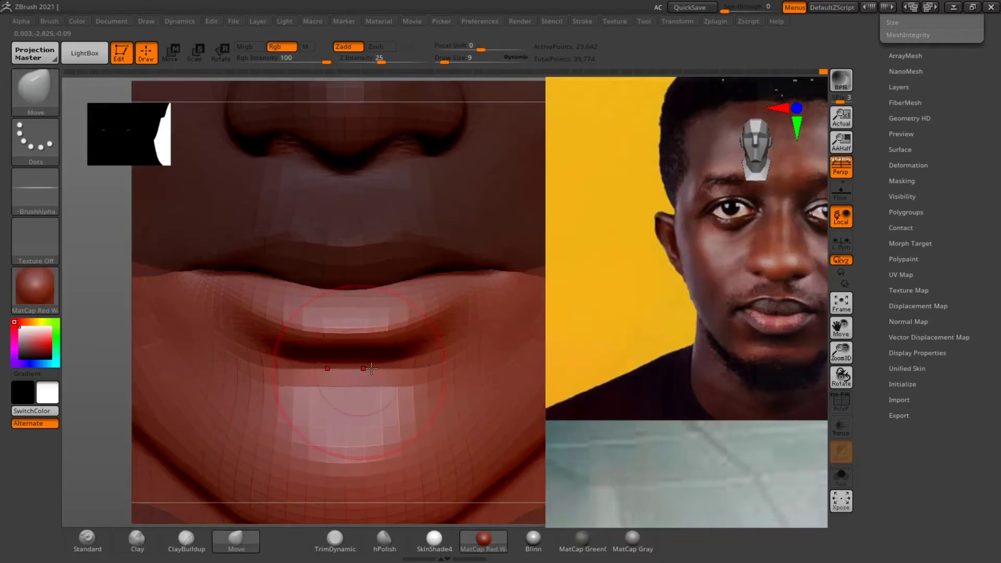
Refine the lower lip's lower contour and its taper toward the mouth corners with the Move brush
left_click_drag(780, 345, 670, 386, "alt")
left_click_drag(221, 307, 224, 314)
left_click_drag(297, 350, 296, 342)
left_click_drag(756, 360, 706, 317)
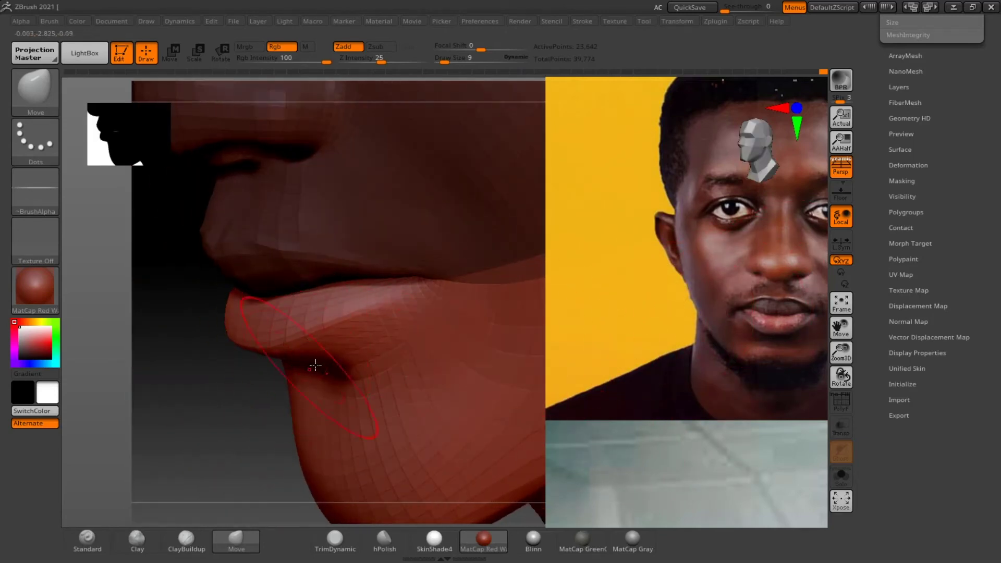
left_click_drag(261, 407, 172, 411)
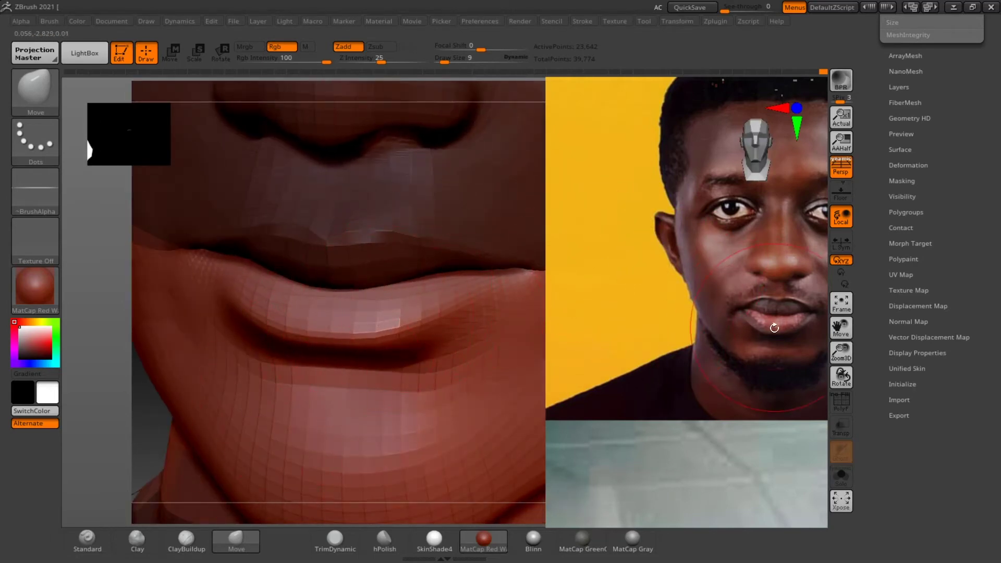
Build up volume on the lower lip's central surface using the ClayBuildup brush at draw size 6
left_click(195, 547)
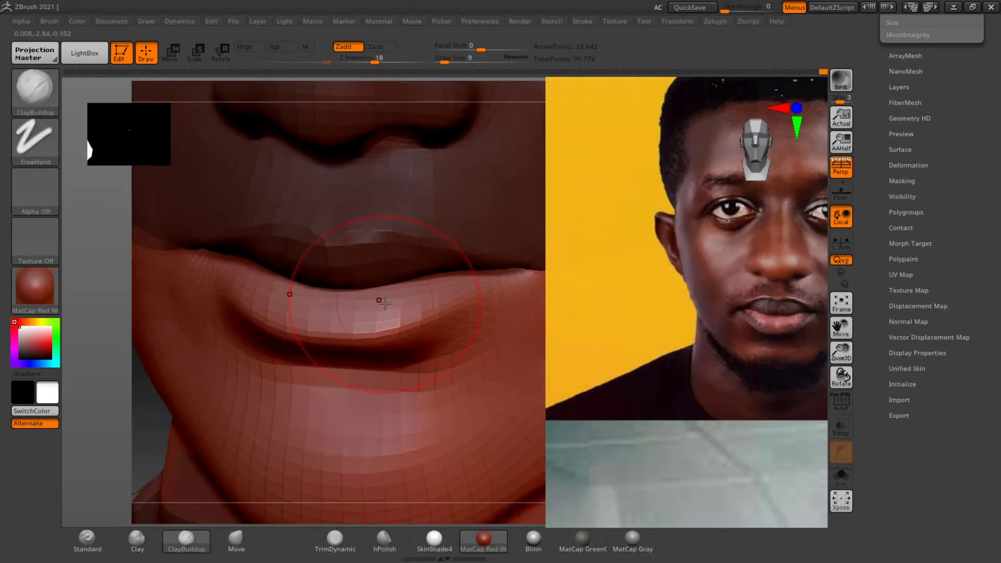
key("s")
left_click_drag(379, 308, 379, 306)
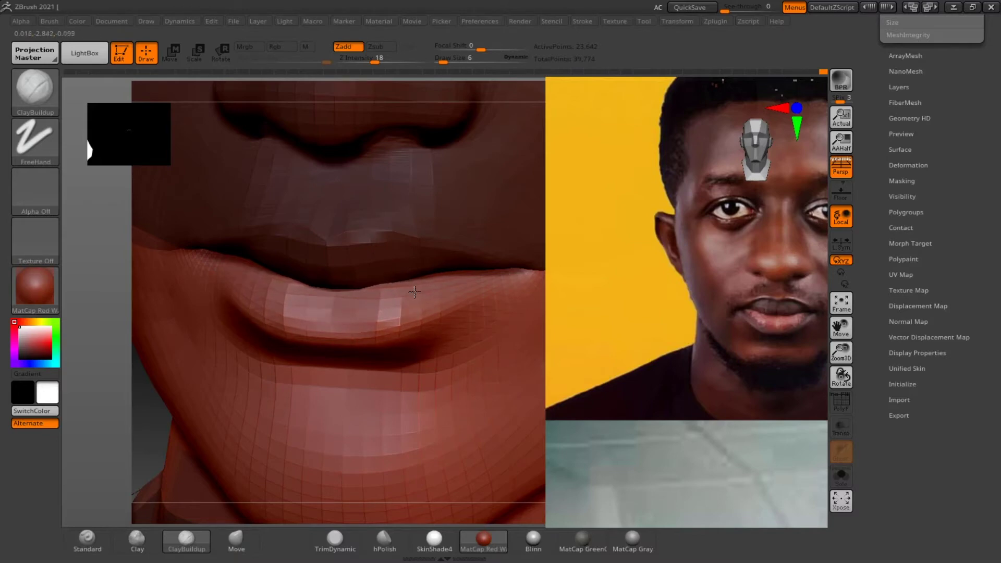
left_click_drag(143, 427, 144, 427, "shift")
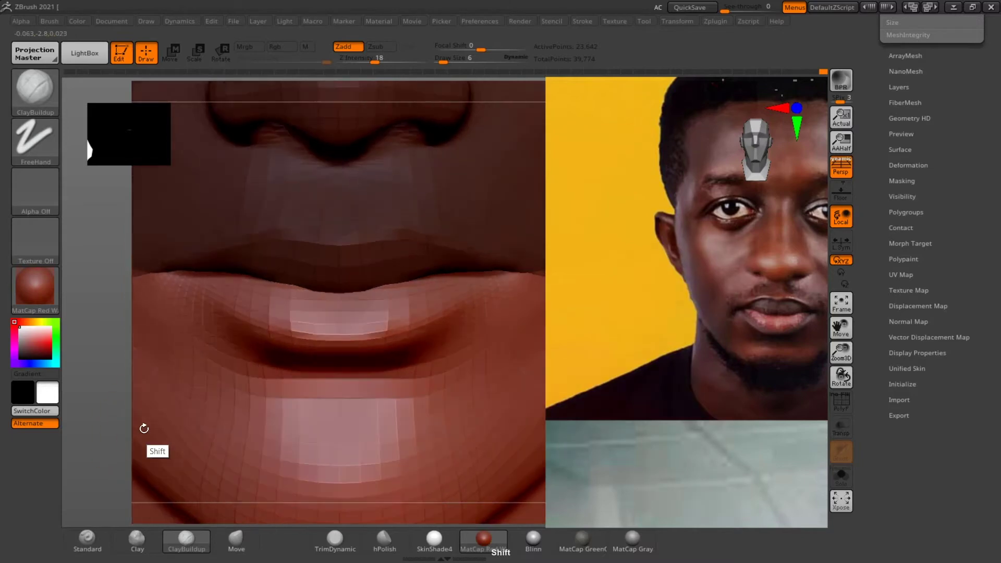
left_click_drag(516, 515, 518, 516, "alt")
mouse_move(547, 312)
left_mouse_down()
mouse_move(431, 386)
mouse_move(391, 358)
mouse_move(485, 398)
mouse_move(590, 370)
left_mouse_up()
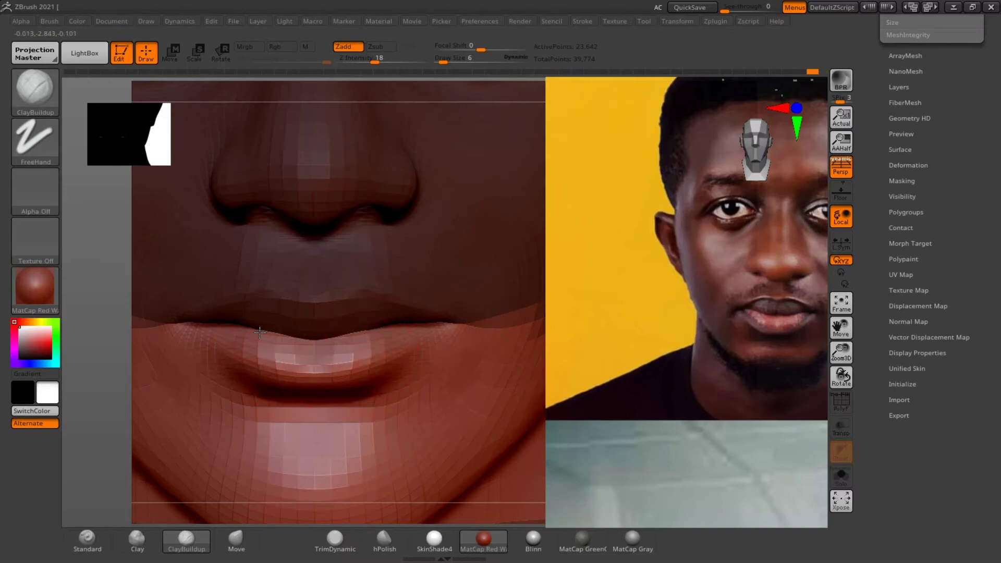
Smooth the side of the lower lip and reshape its upper and lower contours with the Move brush at draw size 9
key("shift")
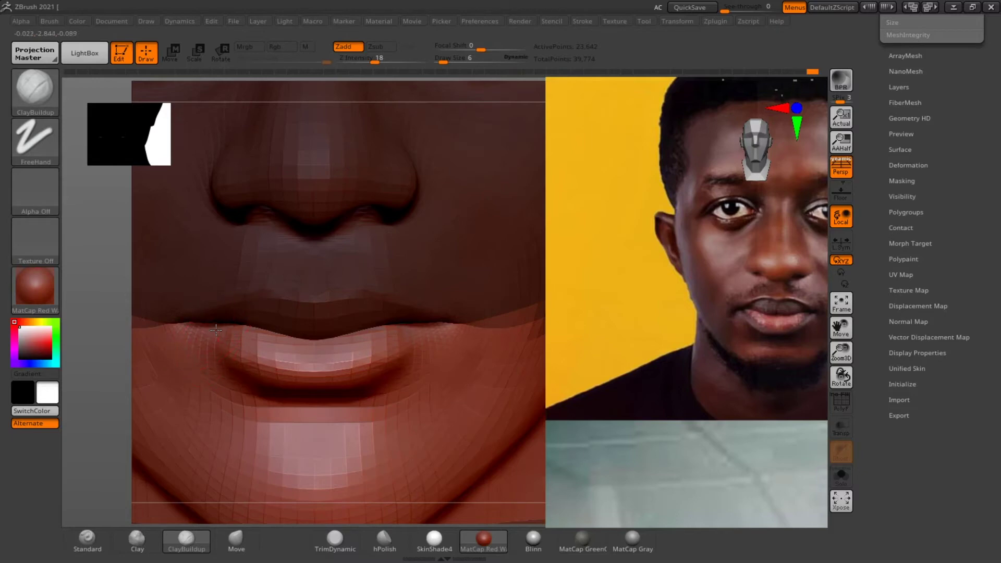
left_click_drag(227, 350, 286, 359, "shift")
left_click(236, 539)
key("s")
left_click_drag(394, 360, 421, 349)
mouse_move(367, 379)
left_mouse_down()
mouse_move(323, 386)
mouse_move(281, 374)
left_mouse_up()
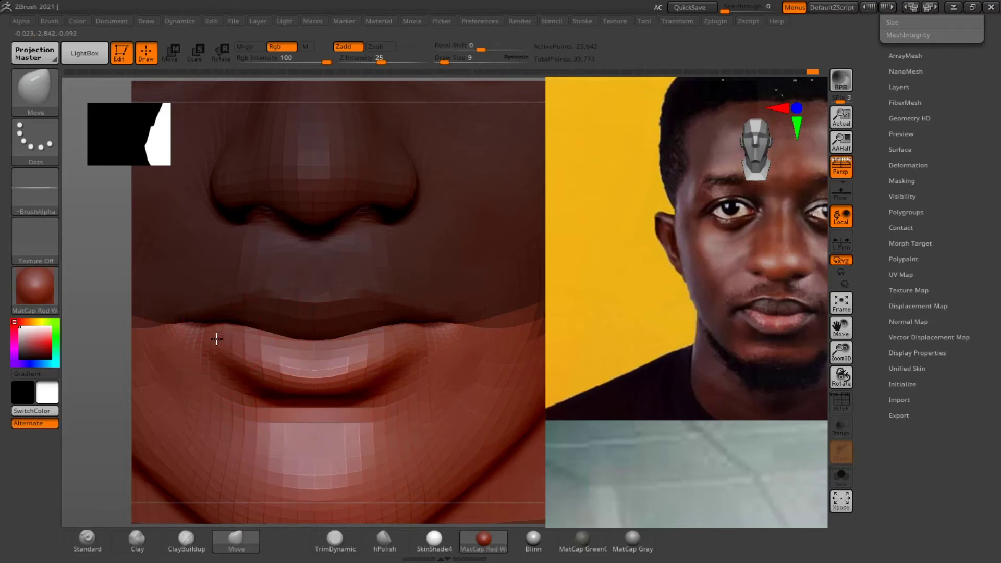
mouse_move(306, 360)
left_mouse_down()
mouse_move(323, 347)
mouse_move(316, 352)
mouse_move(324, 353)
mouse_move(316, 342)
mouse_move(314, 377)
mouse_move(288, 382)
left_mouse_up()
left_click_drag(321, 328, 334, 338)
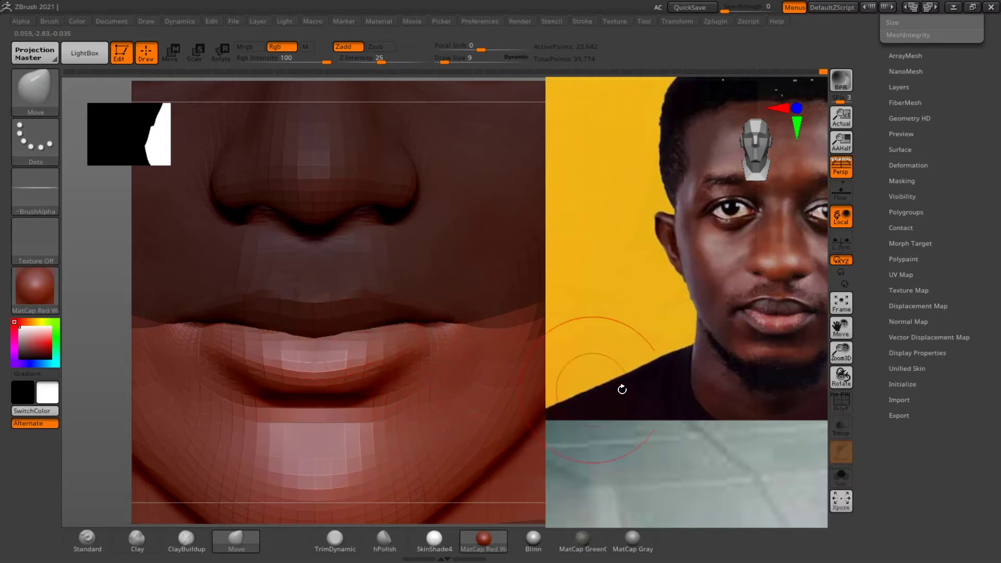
Invert the mask to free the upper lip, nudge its centre, and set the Move brush's Z Intensity to 44
key("ctrl")
key("ctrl")
left_click(511, 513, "ctrl")
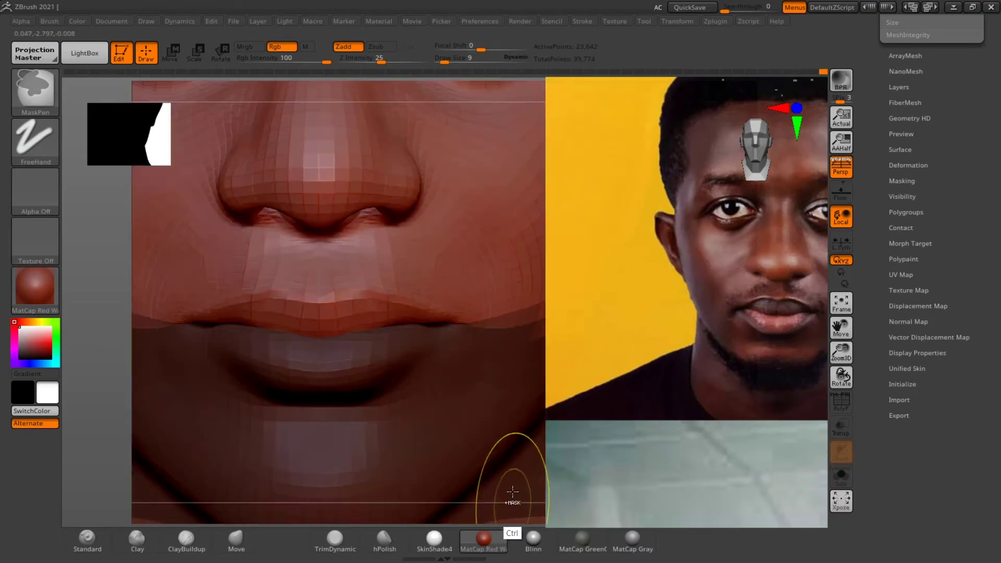
left_click_drag(321, 334, 321, 332)
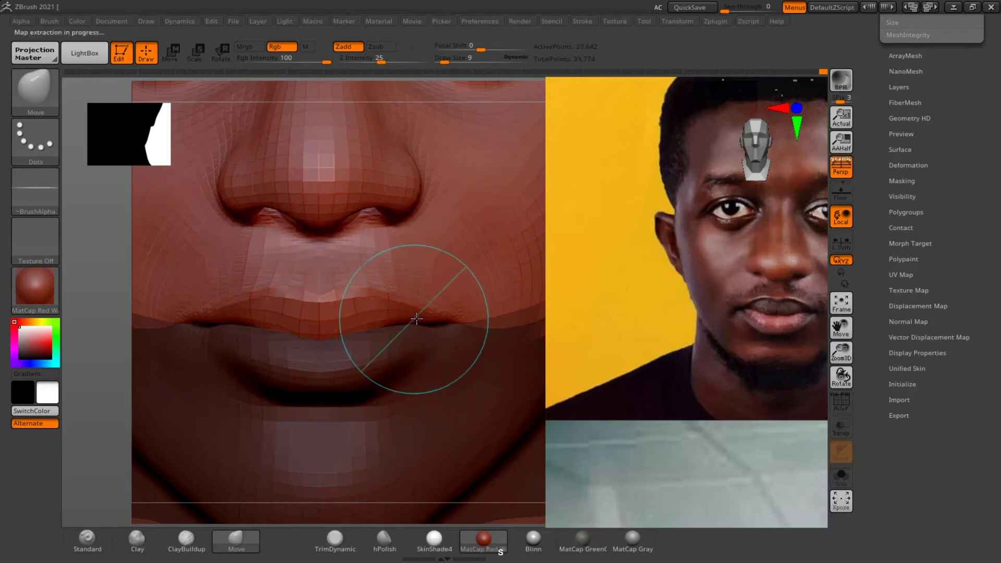
key("u")
left_click(432, 306)
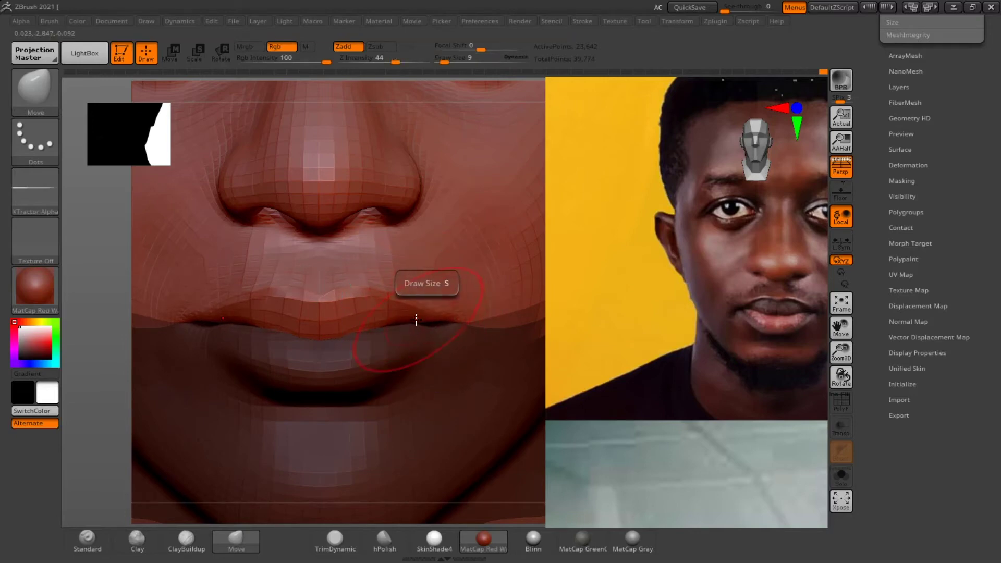
Shape the upper lip's lower edge between its centre and the mouth corner with the Move brush at draw size 6
key("s")
left_click(421, 316)
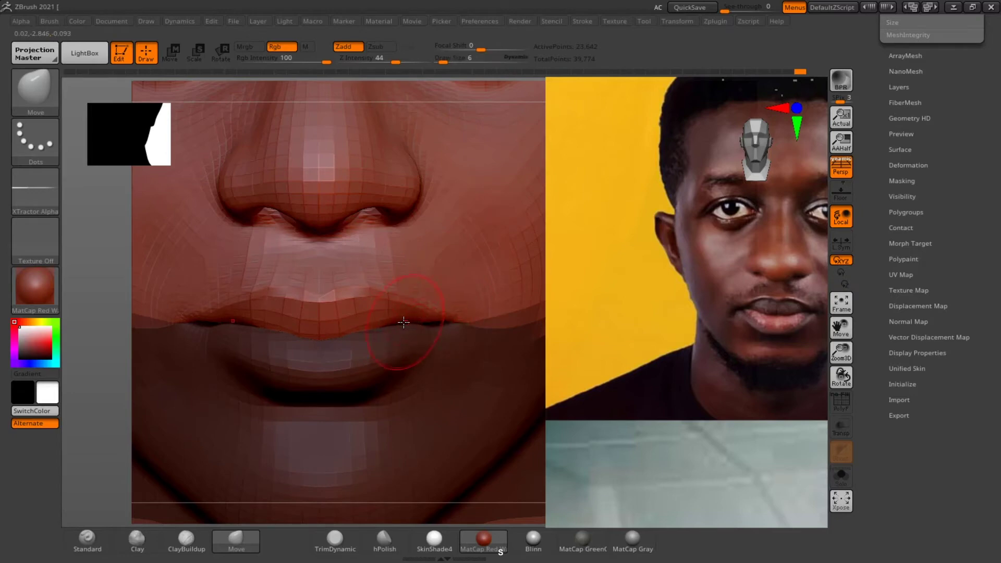
left_click_drag(398, 319, 399, 322)
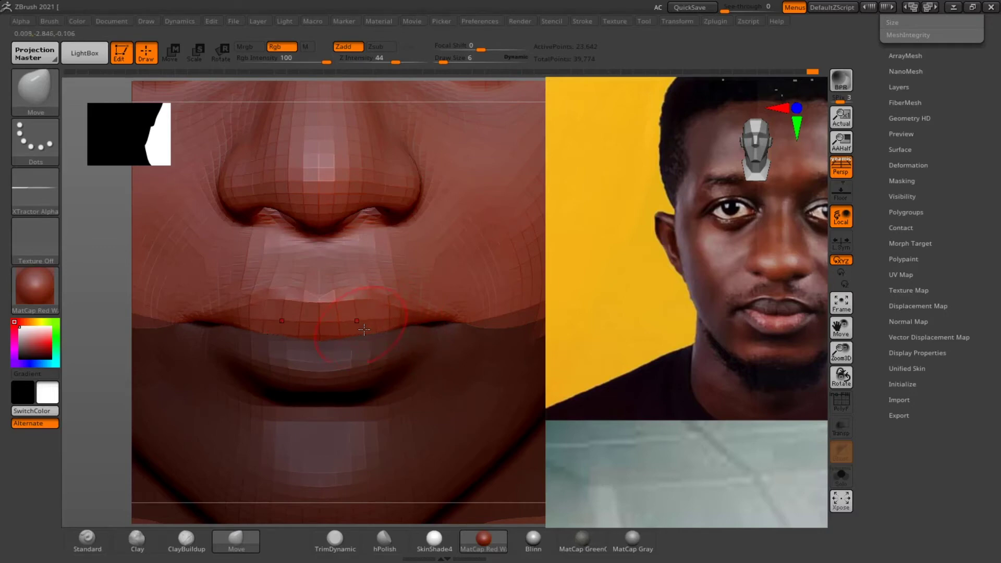
left_click_drag(750, 317, 797, 308)
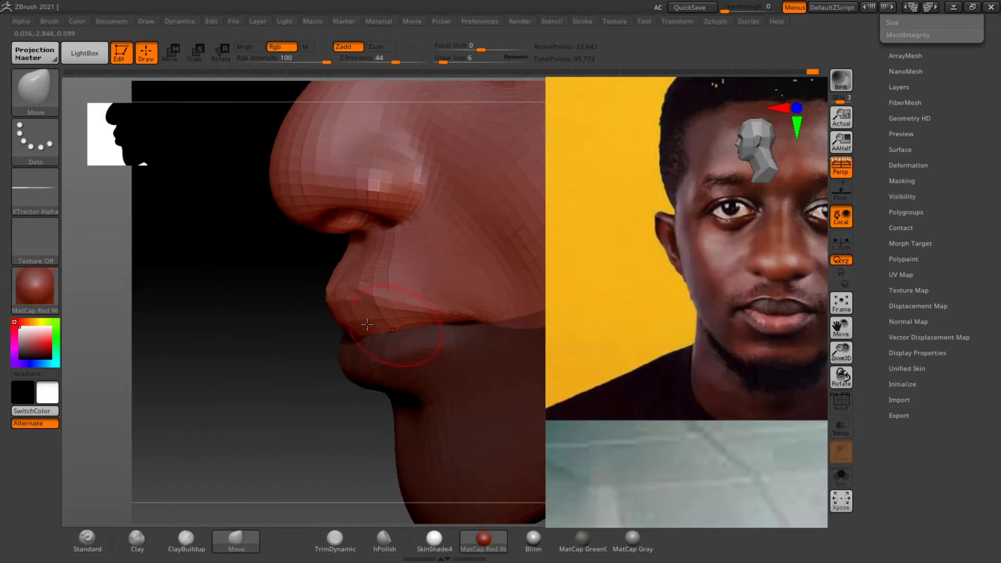
mouse_move(379, 323)
left_mouse_down()
mouse_move(345, 334)
mouse_move(388, 320)
left_mouse_up()
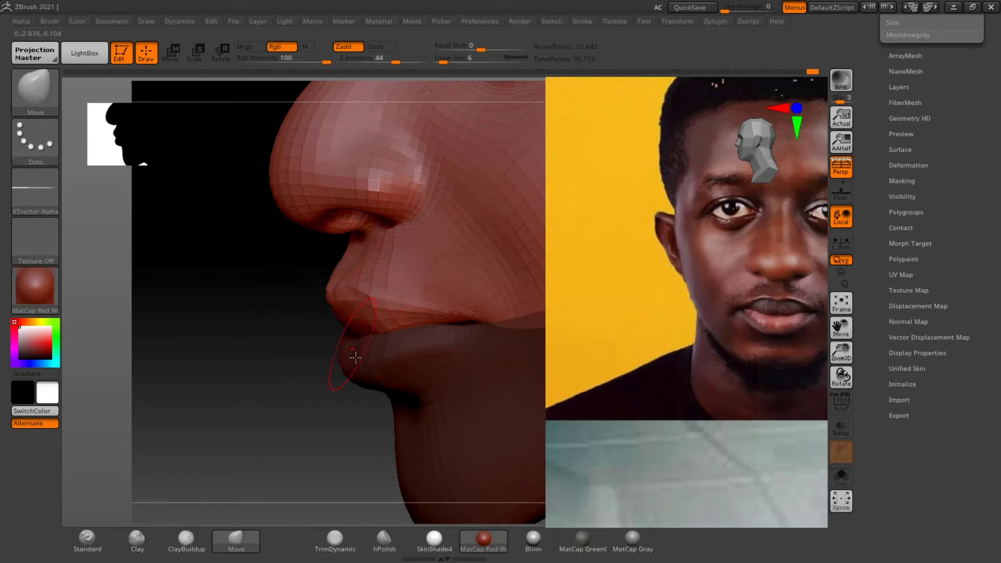
Invert the mask to free the lower face and push the lower lip and chin hollow back in profile
left_click(291, 340, "ctrl")
left_click_drag(364, 342, 361, 343)
left_click_drag(378, 398, 320, 411)
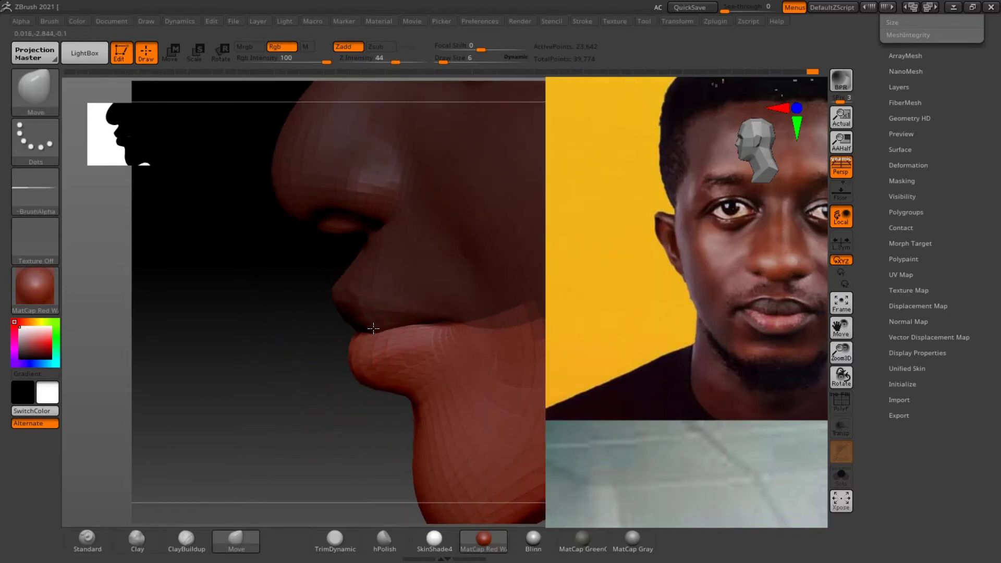
Invert the mask again and refine the upper lip's lower edge where it meets the lower lip
left_click(319, 342, "ctrl")
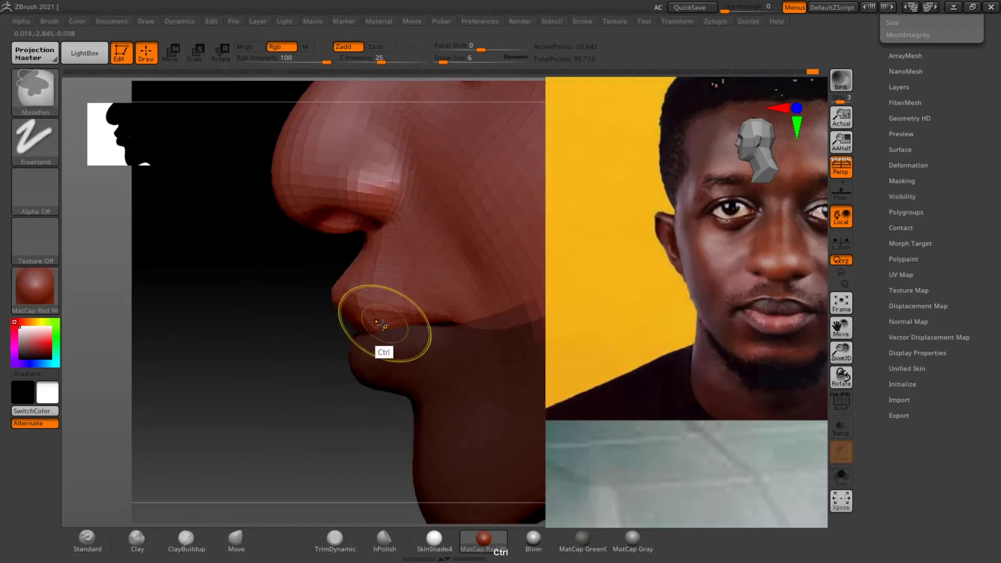
left_click_drag(379, 326, 375, 327)
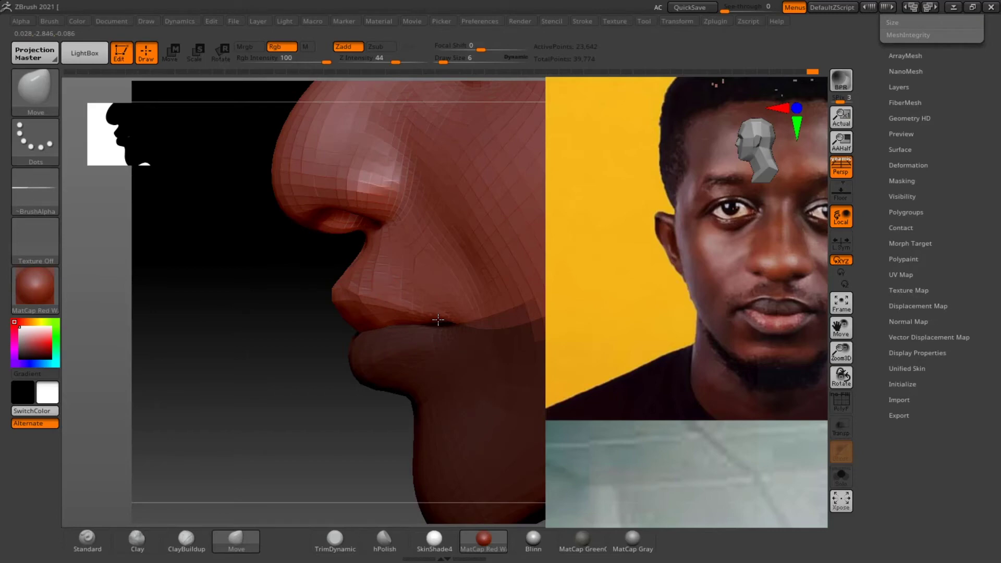
left_click_drag(275, 353, 275, 354)
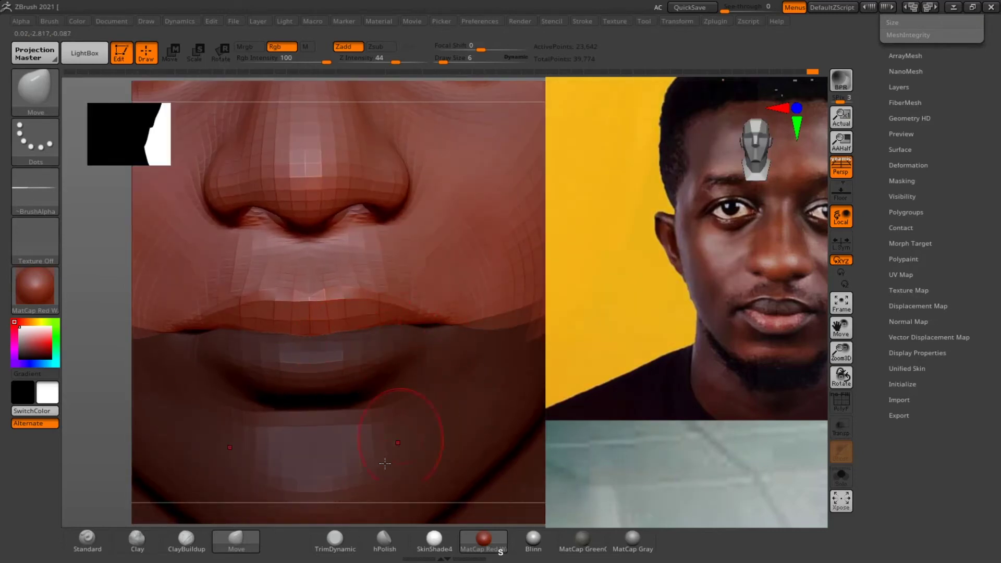
left_click_drag(367, 507, 367, 531, "shift")
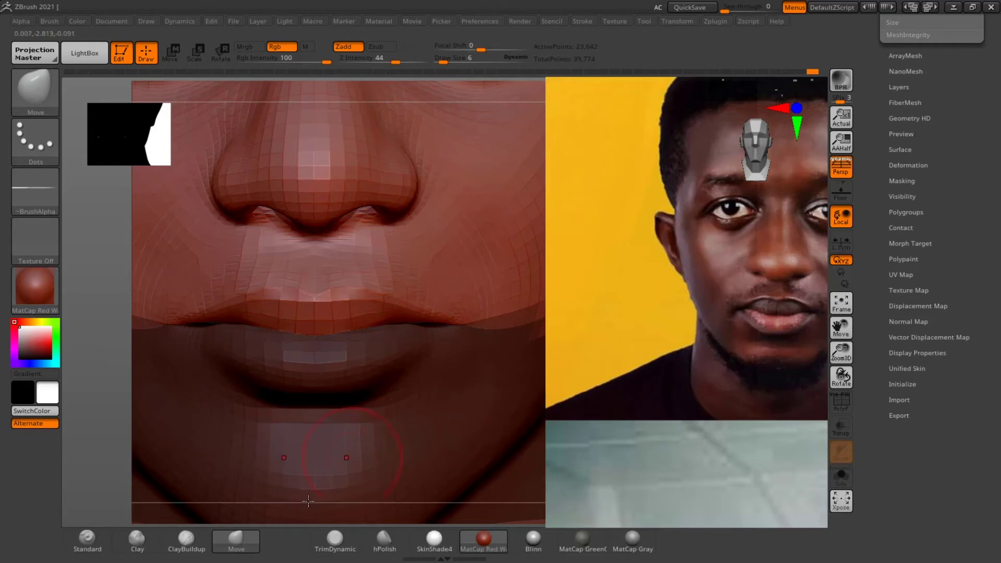
left_click_drag(266, 514, 264, 511)
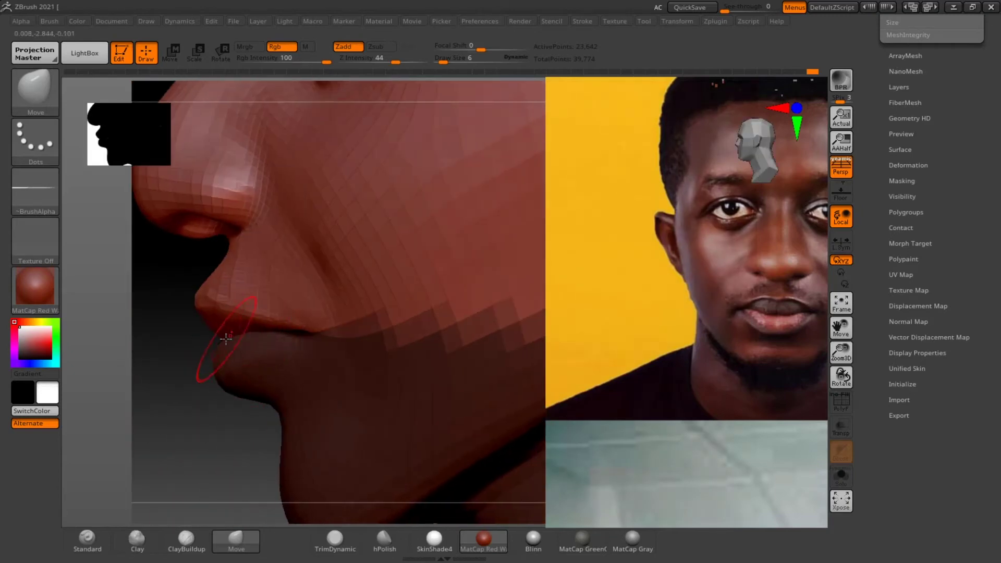
Adjust the upper lip's central contour and its curve toward the mouth corners with the Move brush
left_click_drag(179, 377, 210, 343)
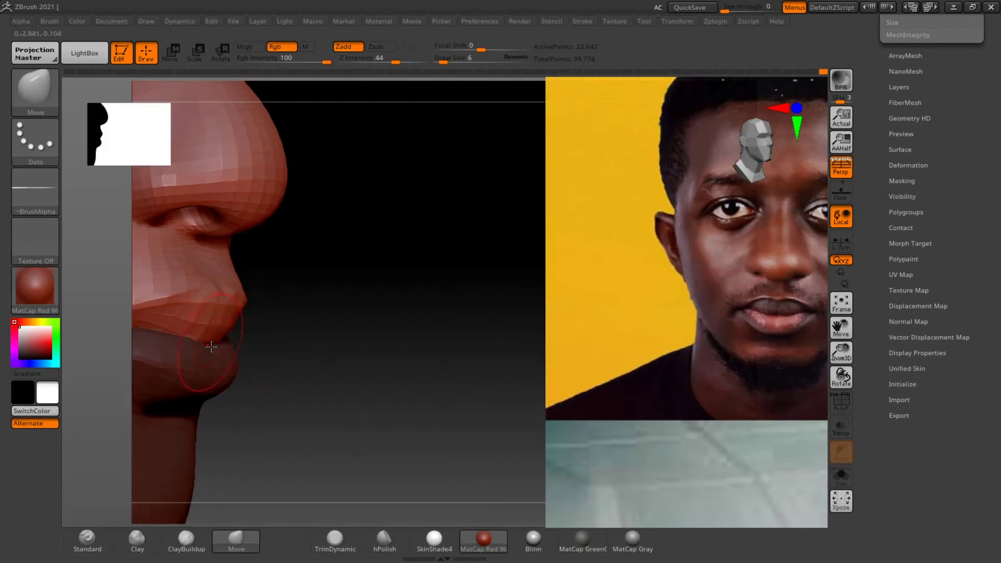
left_click_drag(339, 302, 339, 303)
mouse_move(488, 412)
left_mouse_down("alt")
mouse_move(554, 409)
mouse_move(431, 353)
mouse_move(451, 361)
left_mouse_up("alt")
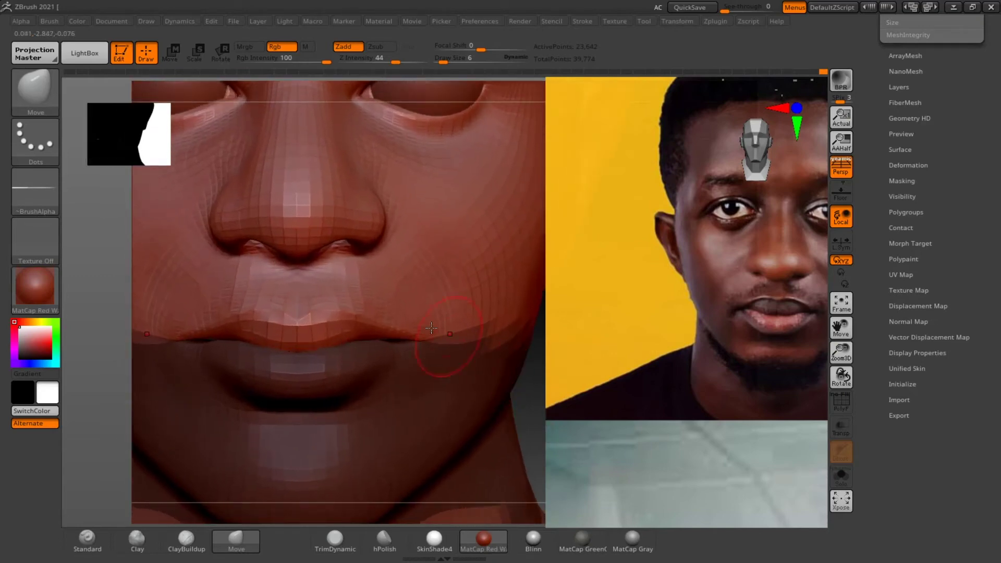
left_click_drag(310, 320, 313, 320)
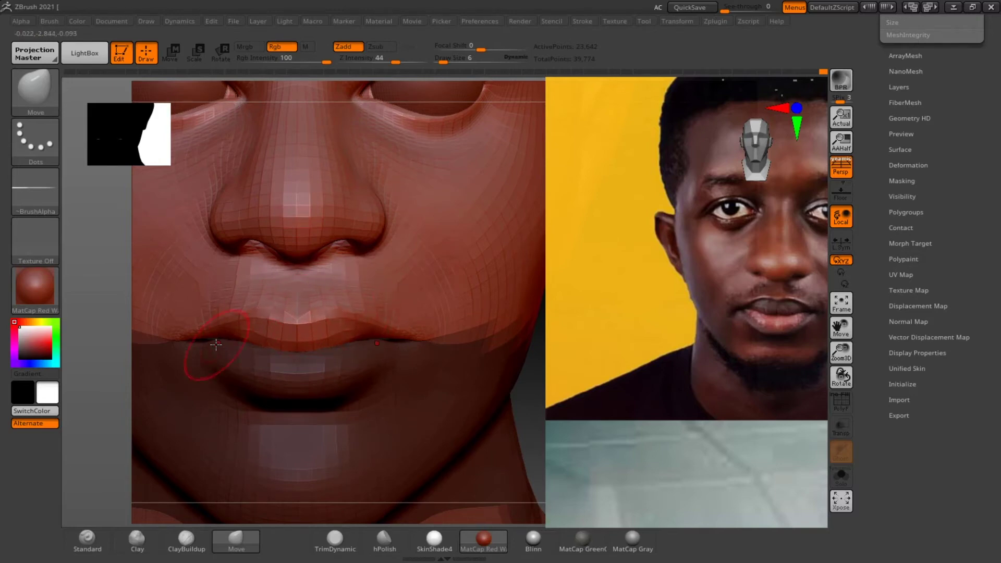
Invert the mask to free the lower lip and reshape its sides and taper toward the mouth corners
left_click_drag(543, 442, 536, 417, "alt")
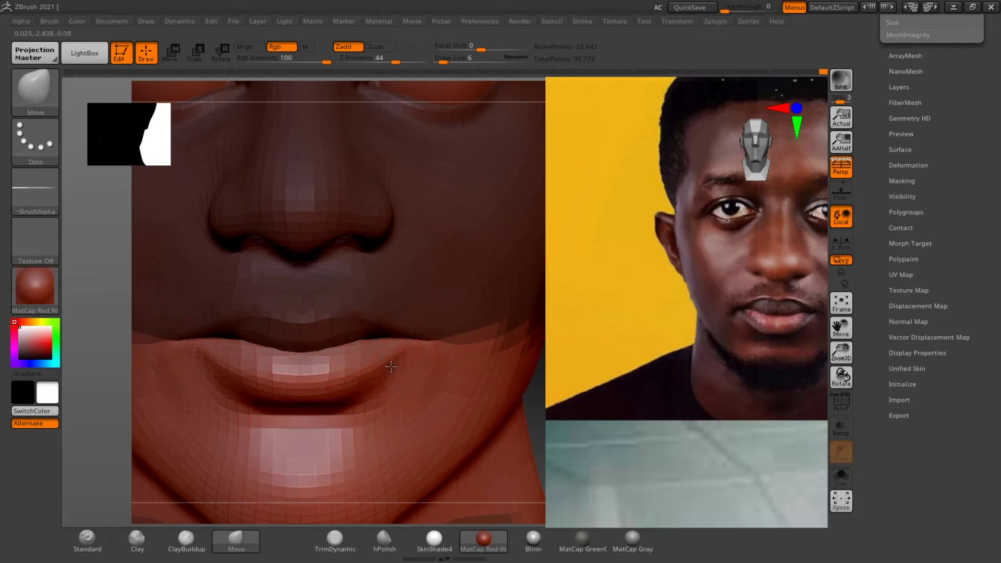
left_click_drag(382, 382, 373, 394)
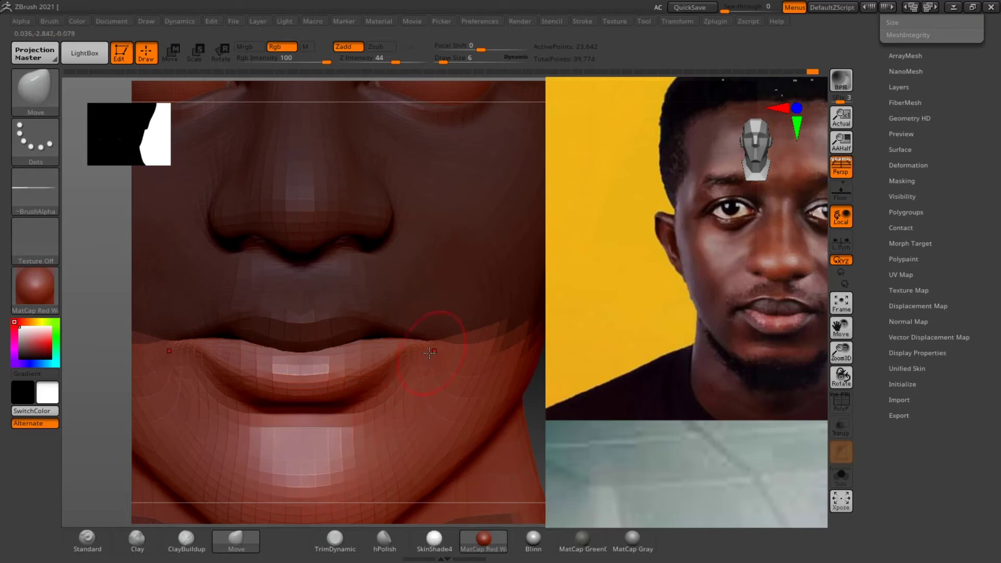
left_click_drag(398, 340, 403, 343)
left_click_drag(538, 405, 538, 404)
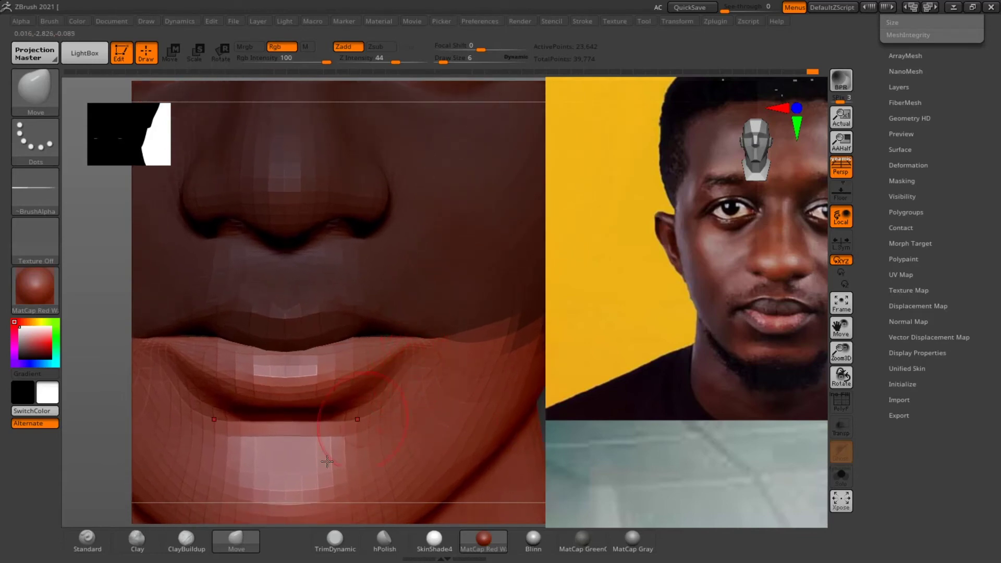
Build up the area beside and below the mouth corners with ClayBuildup and smooth it into the lower lip's edge
left_click(186, 540)
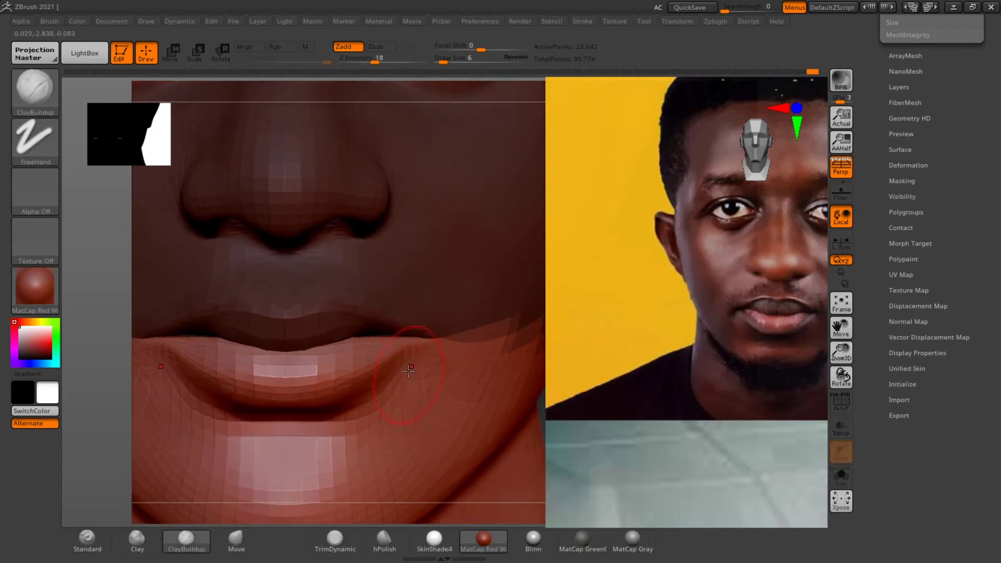
left_click_drag(404, 365, 406, 372)
right_click(410, 365)
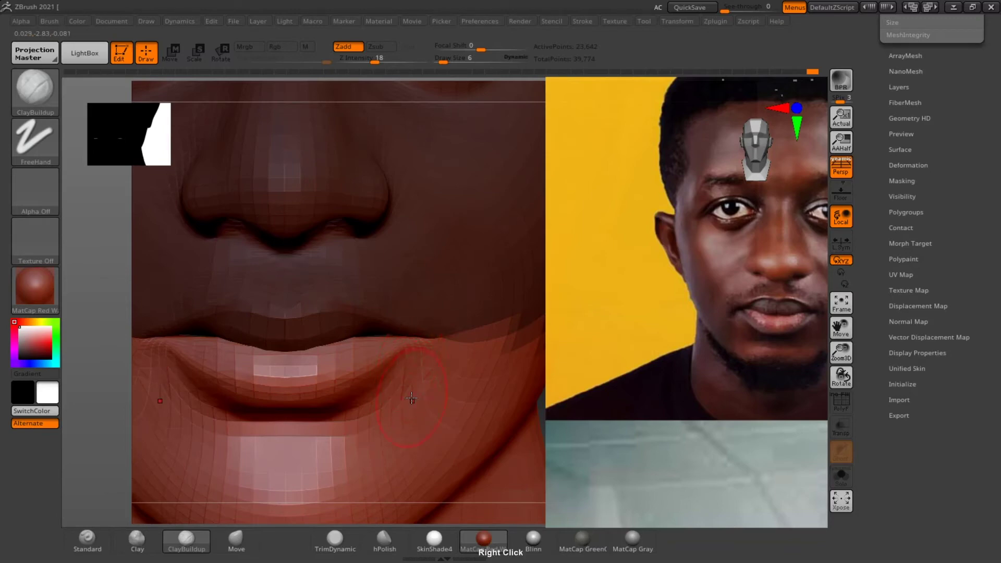
key("=")
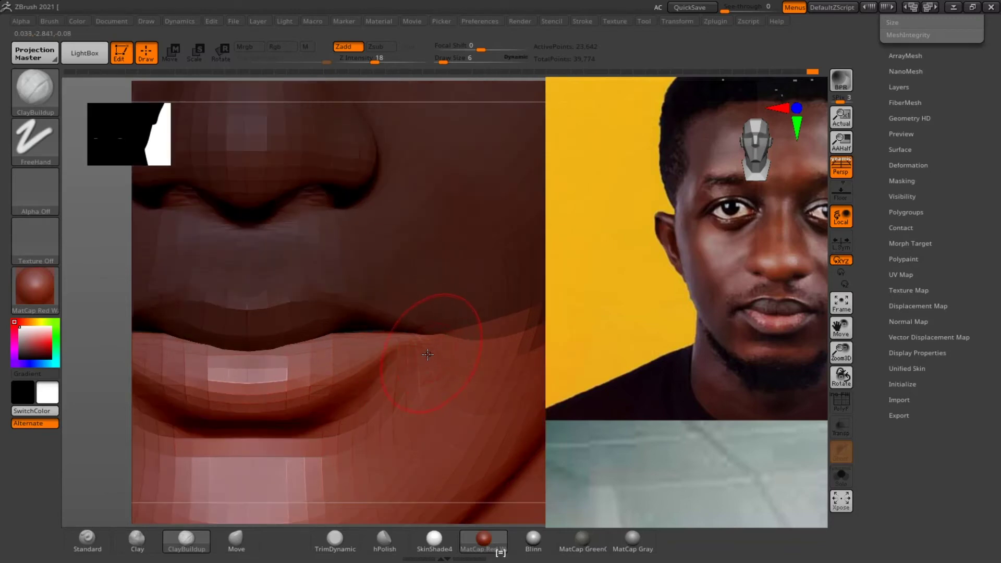
mouse_move(429, 365)
right_mouse_down("ctrl")
mouse_move(437, 358)
mouse_move(401, 387)
right_mouse_up("ctrl")
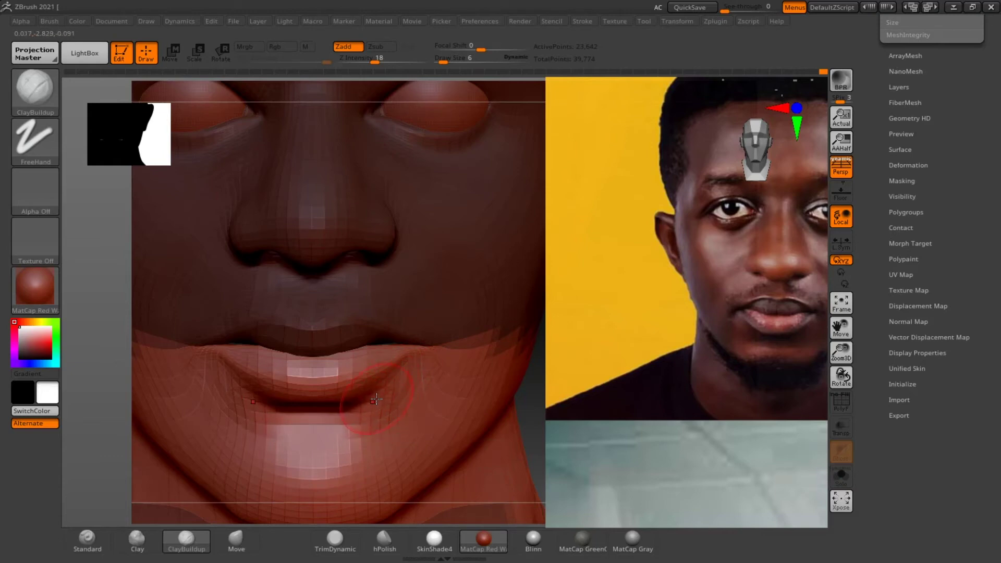
key("shift")
mouse_move(372, 410)
left_mouse_down("shift")
mouse_move(399, 383)
mouse_move(405, 393)
mouse_move(369, 408)
mouse_move(387, 400)
mouse_move(391, 375)
mouse_move(392, 391)
left_mouse_up("shift")
Invert the mask to free the upper face and reshape the upper lip's outer edge near the mouth corners with the Move brush
key("ctrl")
left_click(541, 391, "ctrl")
key("b")
key("c")
key("b")
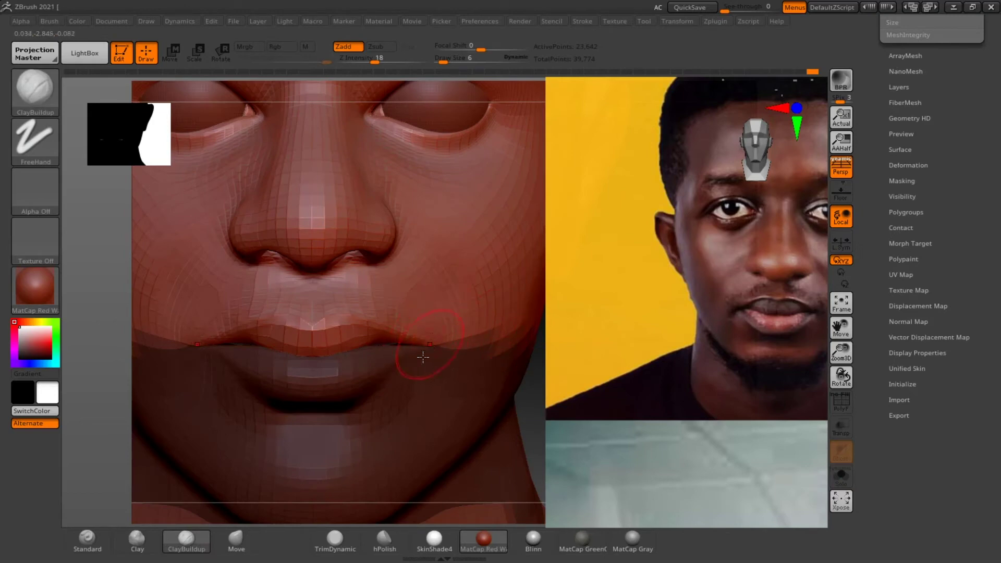
left_click(236, 539)
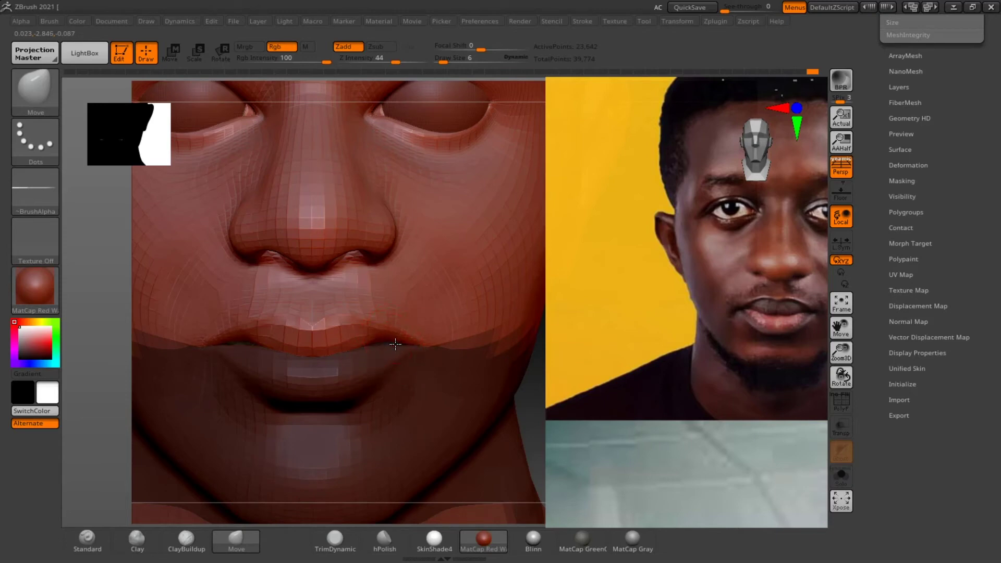
left_click_drag(396, 346, 384, 341)
left_click_drag(542, 376, 407, 371)
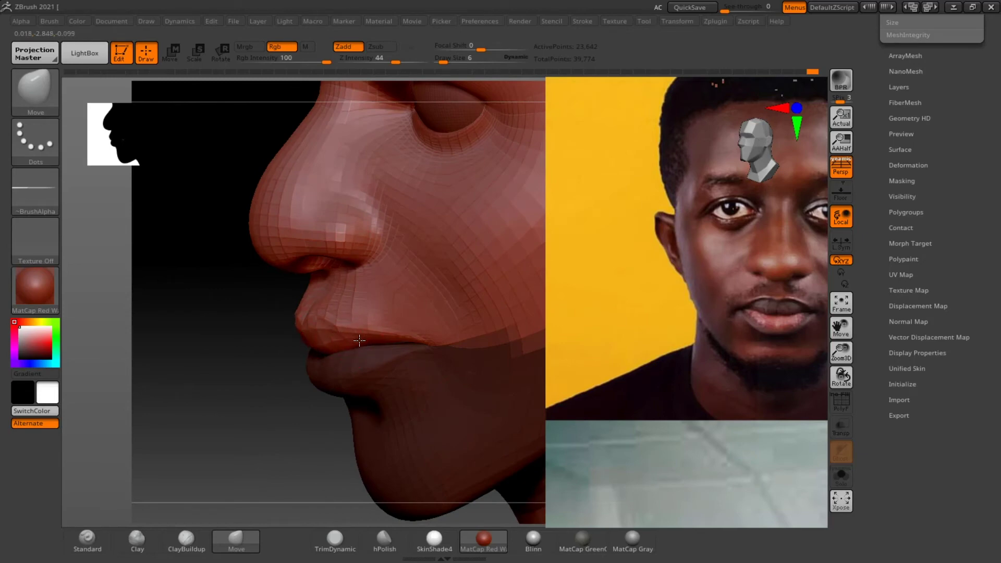
left_click_drag(212, 402, 211, 403)
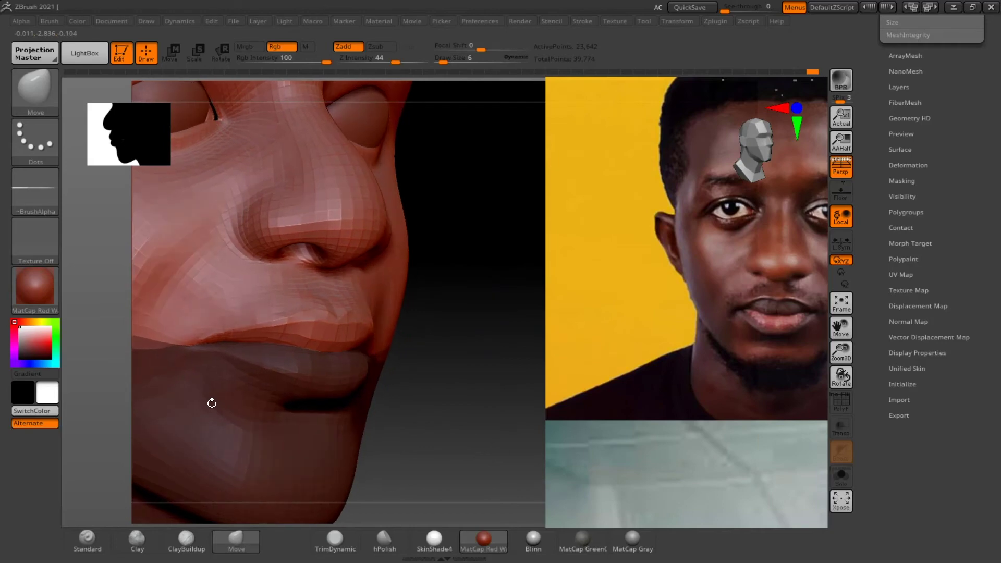
left_click_drag(469, 318, 453, 342)
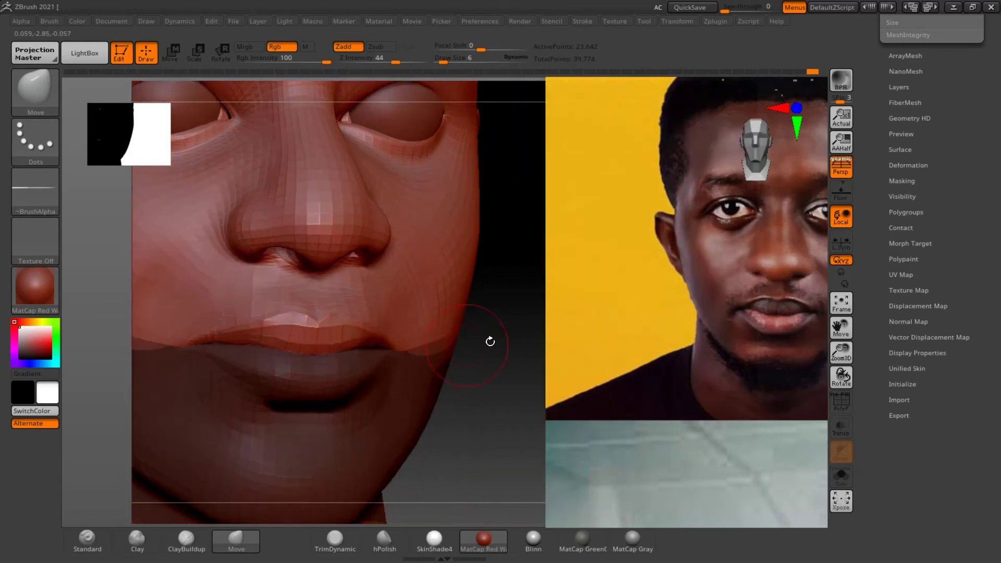
Clear the mask and refine the mouth corners at draw size 4, smoothing the creases around them
right_click_drag(520, 332, 520, 352, "ctrl")
key("s")
key("s")
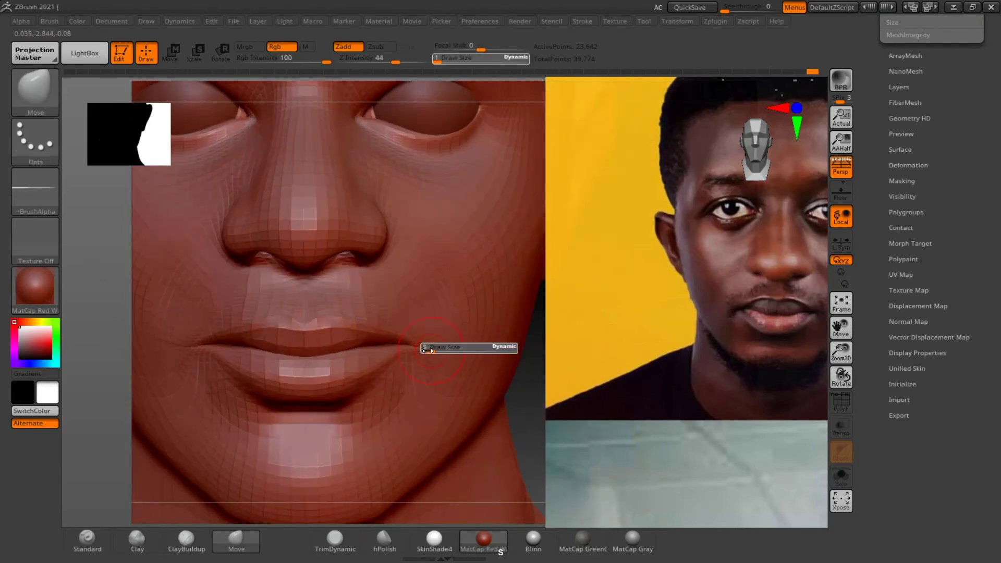
left_click(428, 351)
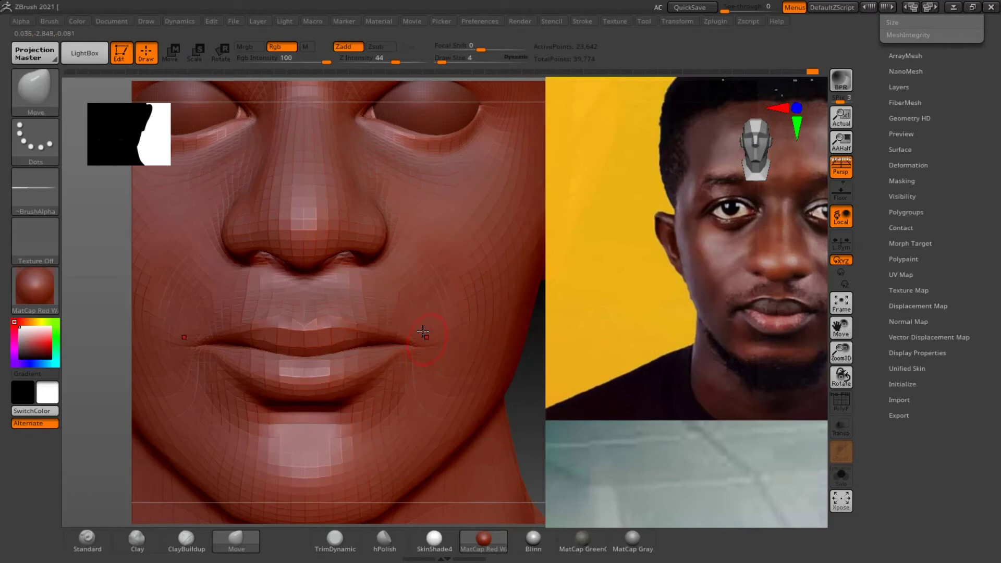
key("shift")
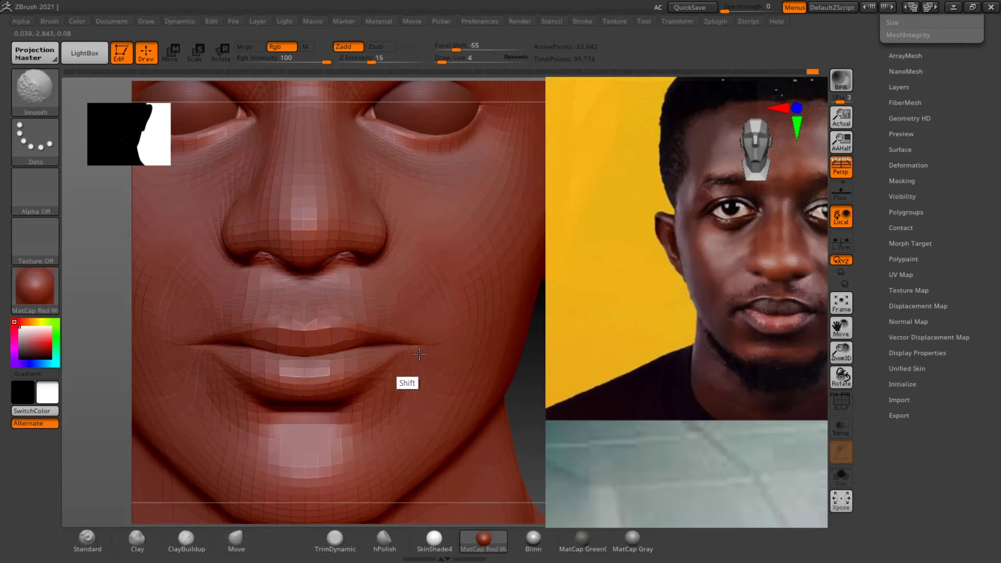
mouse_move(417, 343)
left_mouse_down("shift")
mouse_move(427, 339)
mouse_move(412, 354)
left_mouse_up("shift")
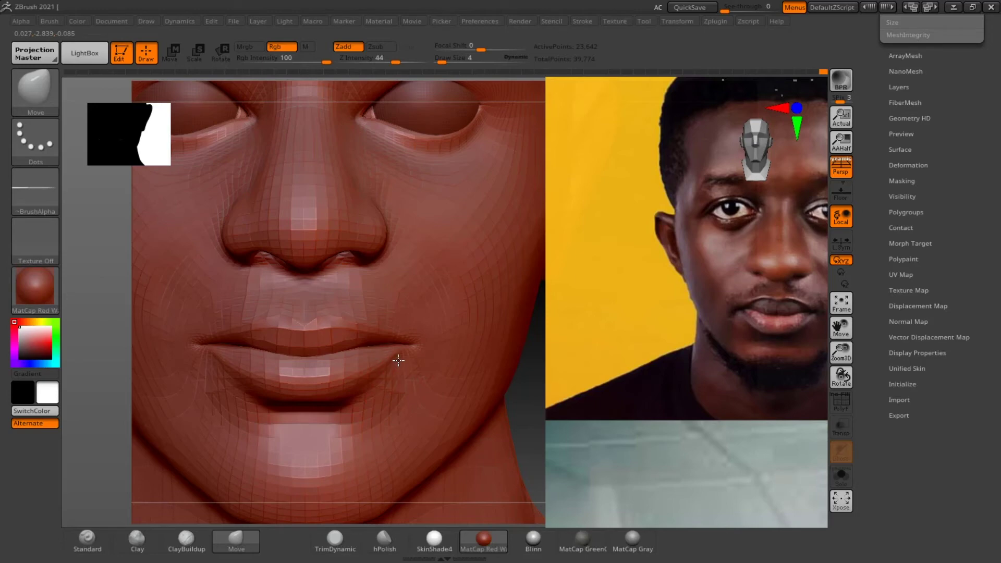
Extend the mouth corners outward with the Move brush, and build up and smooth the area around them with ClayBuildup at draw size 7
left_click_drag(416, 338, 420, 338)
key("shift")
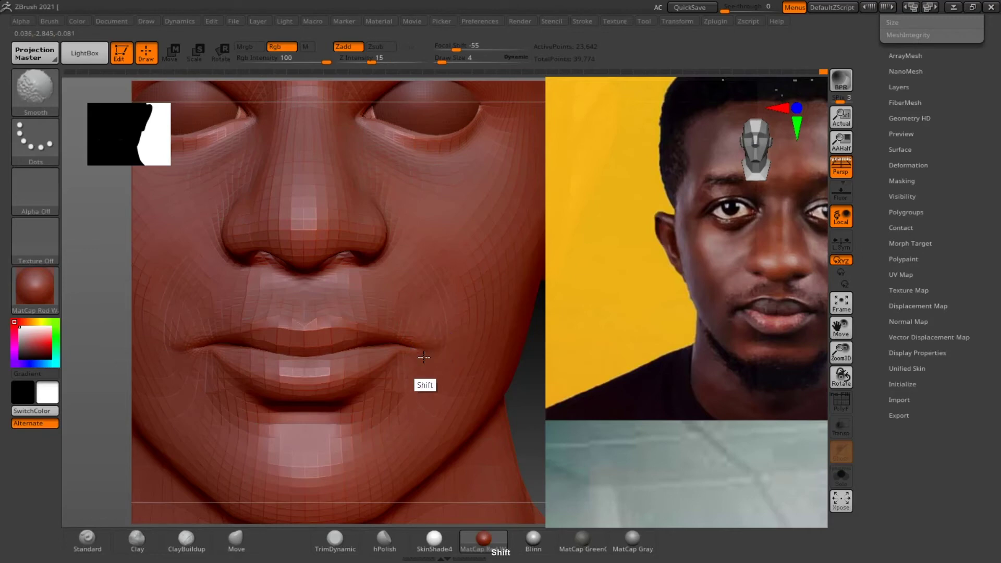
left_click(186, 540)
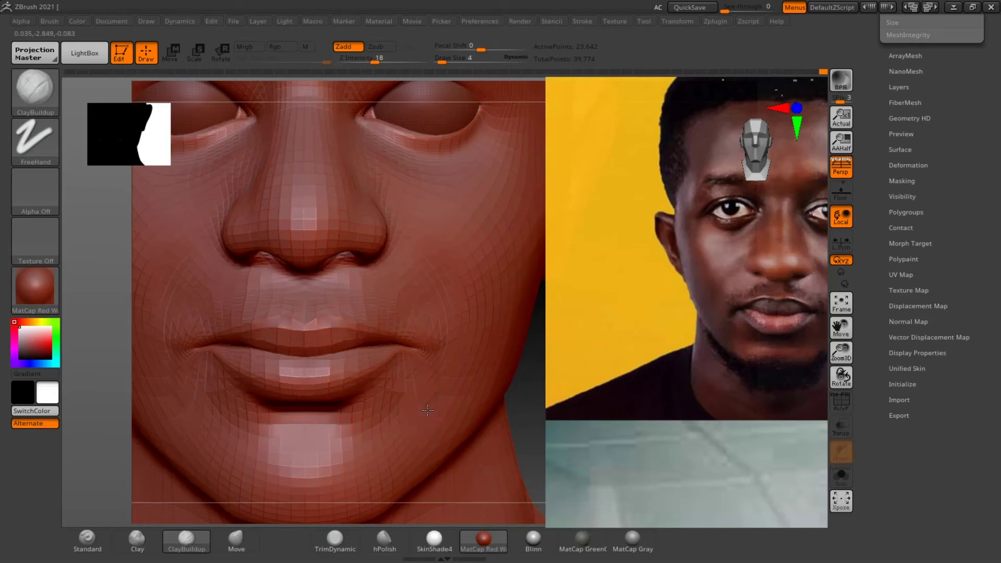
key("s")
left_click_drag(421, 356, 433, 357)
key("shift")
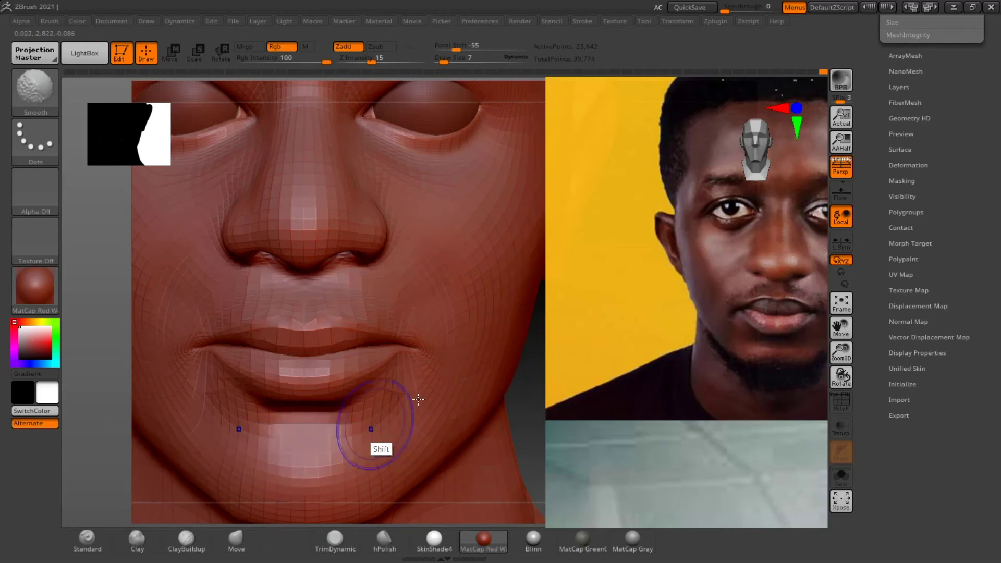
Adjust the parting line at the centre of the lips with the Move brush, checking its front and side profile
left_click_drag(532, 433, 532, 431, "alt")
left_click_drag(539, 371, 488, 378, "alt")
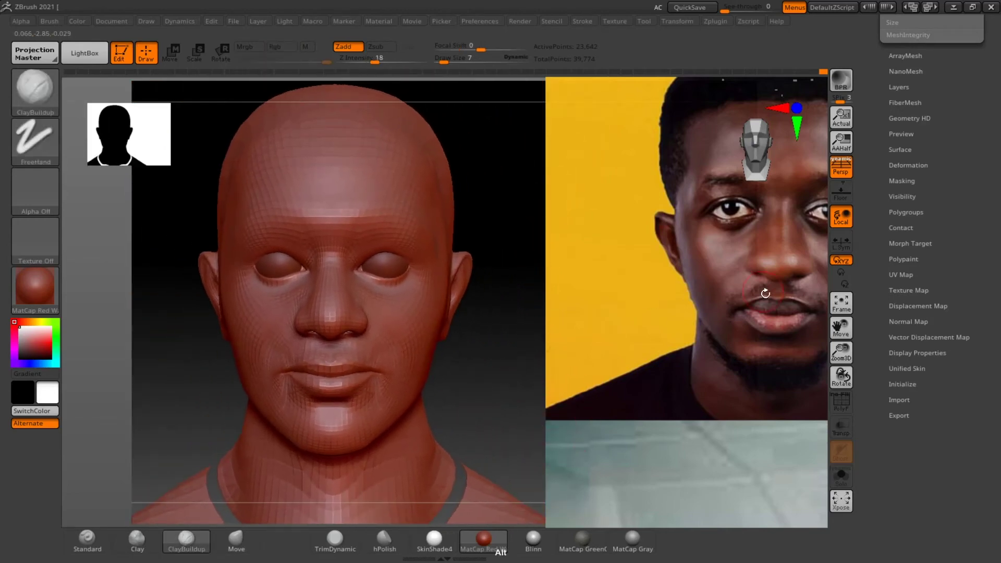
scroll(520, 413, "up", 6)
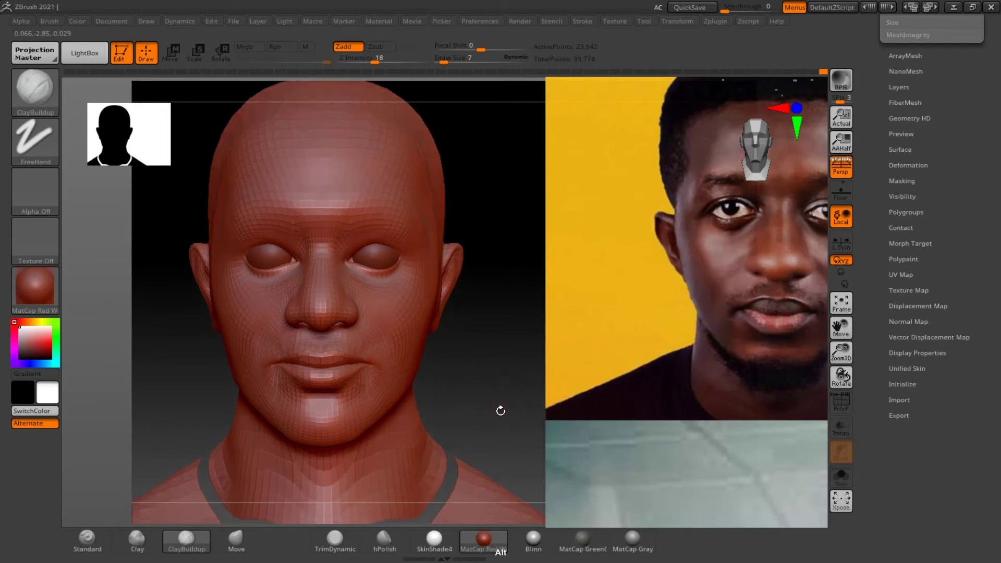
left_click_drag(523, 401, 512, 409)
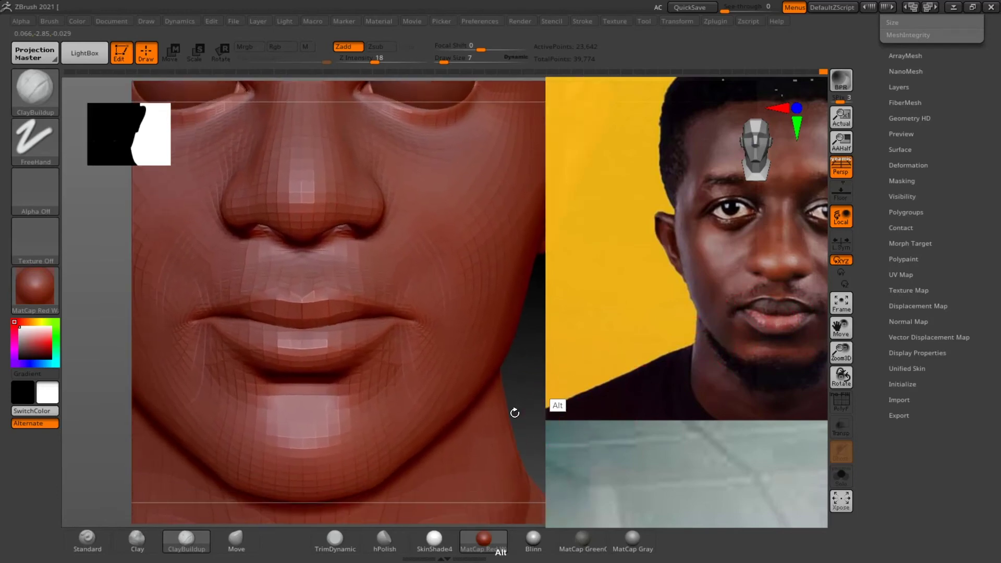
left_click(232, 541)
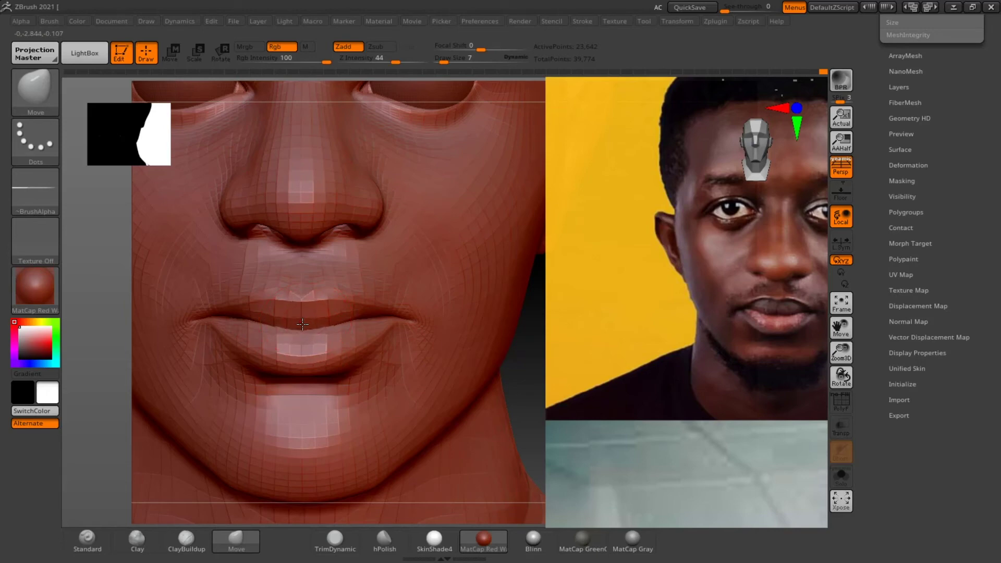
left_click_drag(550, 384, 268, 334)
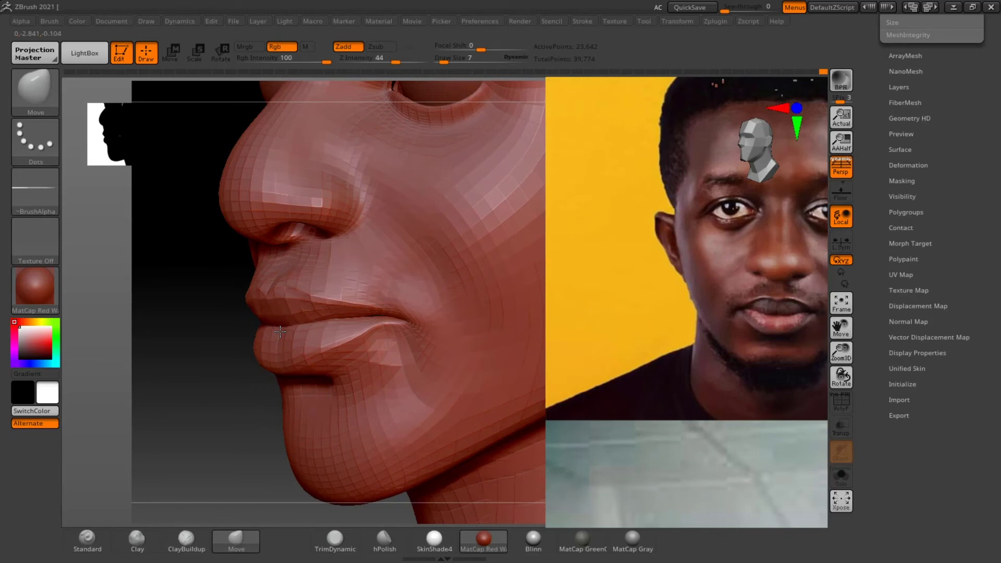
left_click_drag(203, 379, 205, 379)
Build up the front of the lower lip with ClayBuildup at draw size 6
left_click(193, 540)
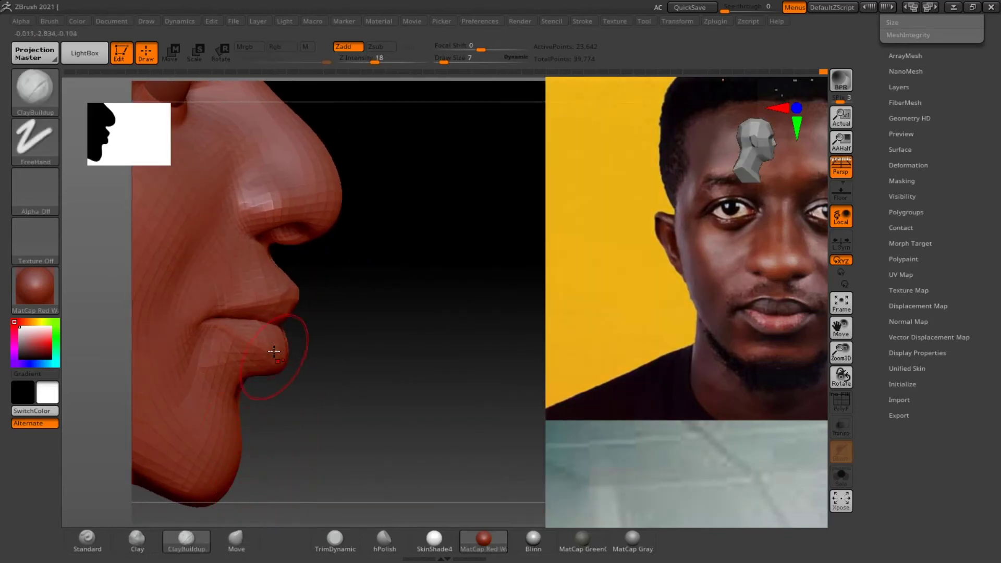
key("s")
left_click_drag(277, 345, 275, 344)
left_click_drag(385, 305, 320, 346)
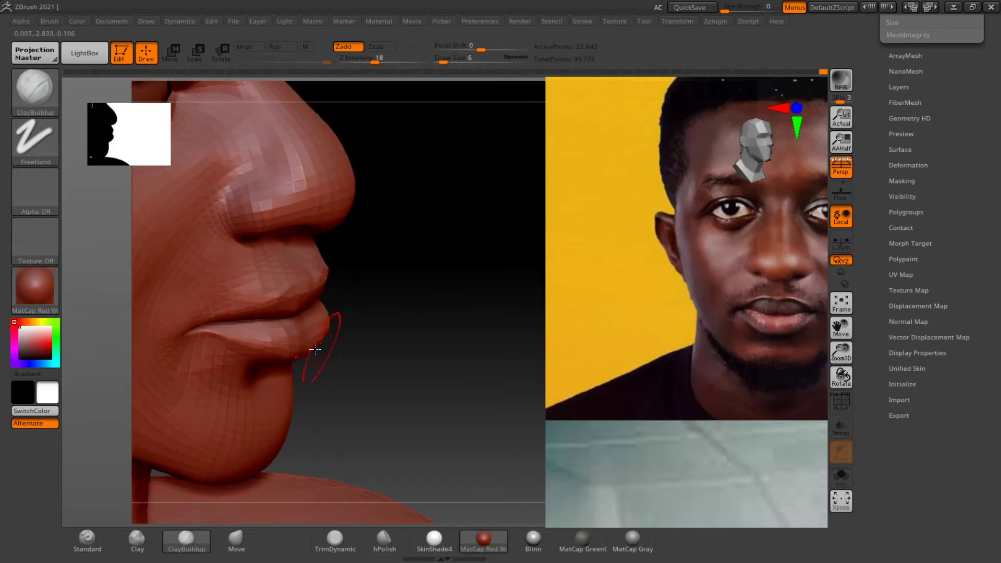
mouse_move(335, 355)
left_mouse_down()
mouse_move(420, 307)
mouse_move(402, 371)
left_mouse_up()
Refine the forward curvature of the lower lip with the Move brush, viewed from above
left_click(236, 541)
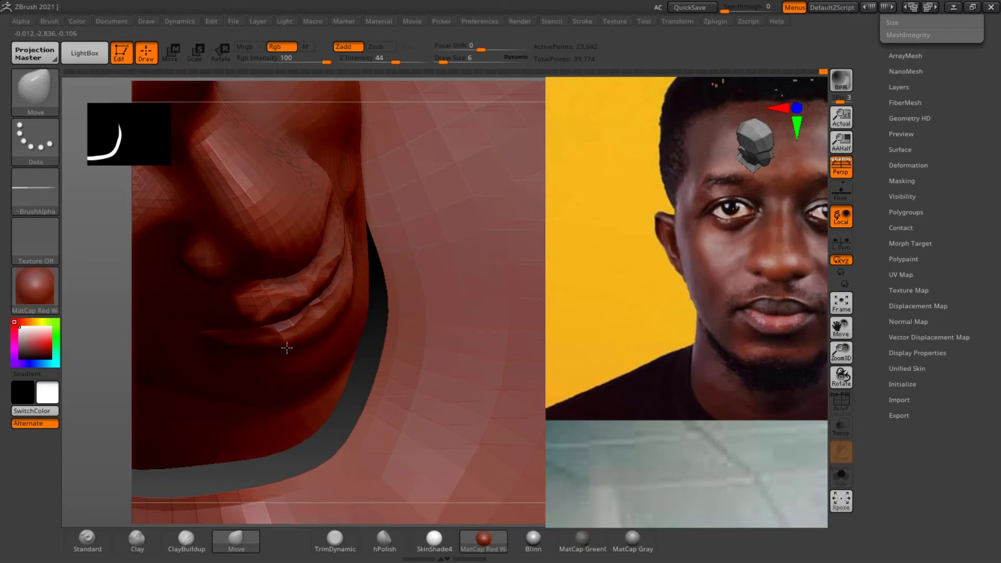
left_click_drag(333, 434, 464, 154)
left_click_drag(458, 295, 567, 506, "alt")
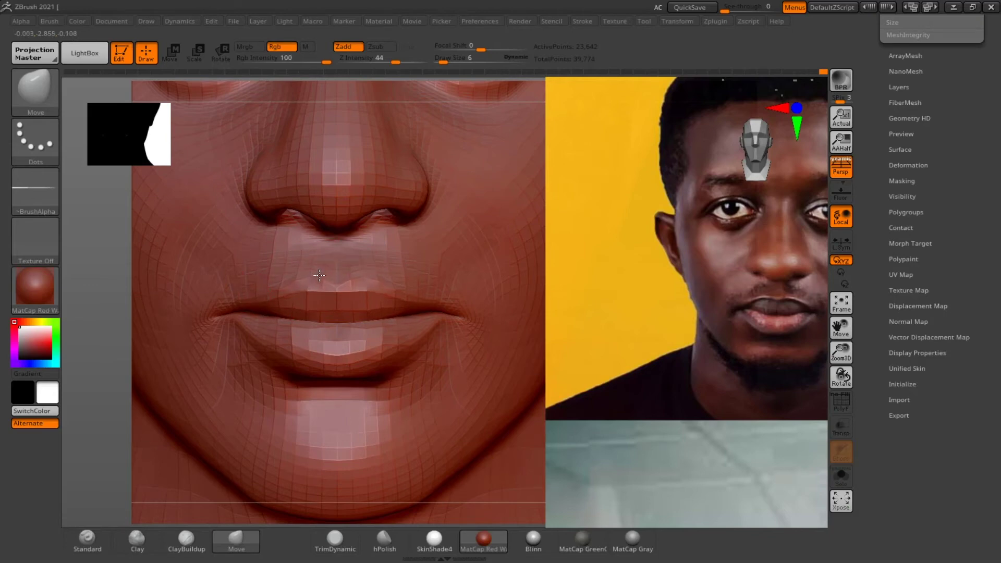
Reshape the area between nose and upper lip with the Move brush and smooth the philtrum
left_click_drag(808, 293, 531, 306)
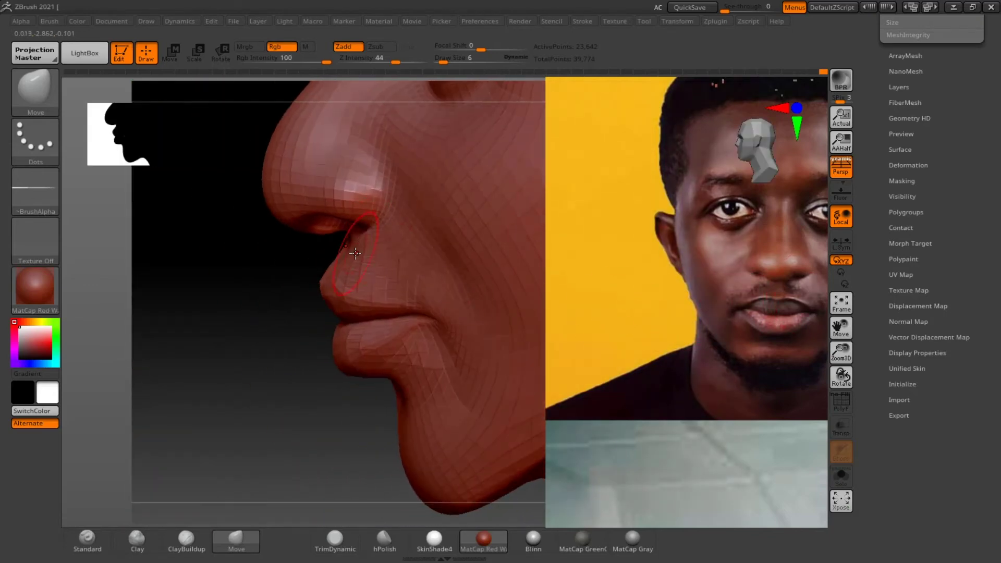
left_click_drag(265, 317, 267, 316)
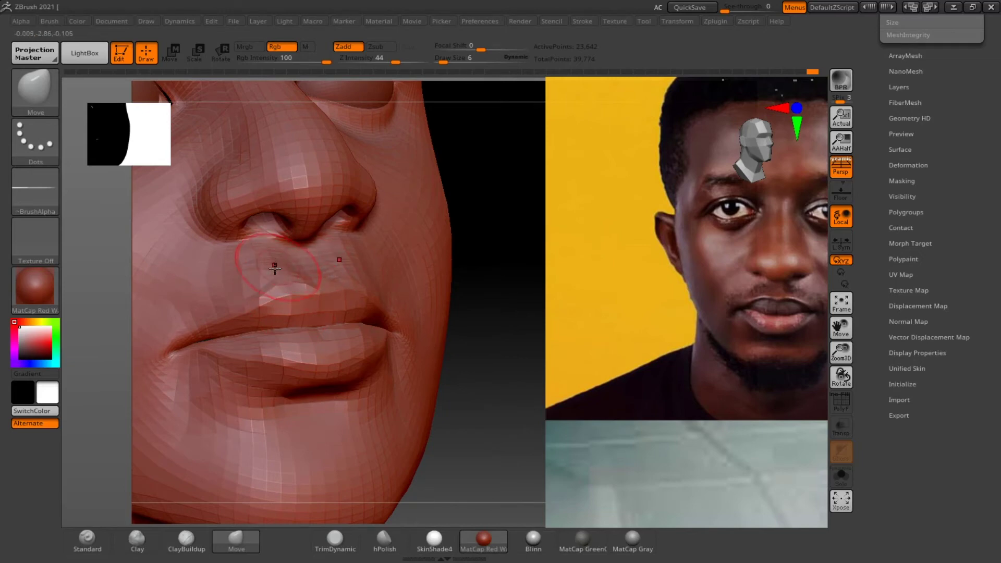
key("shift")
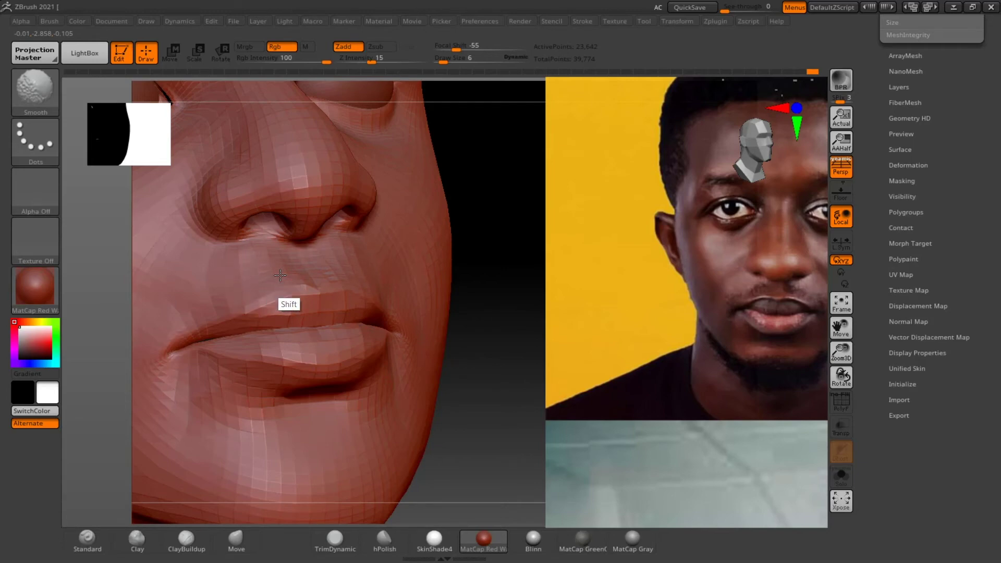
left_click_drag(513, 303, 514, 308, "shift")
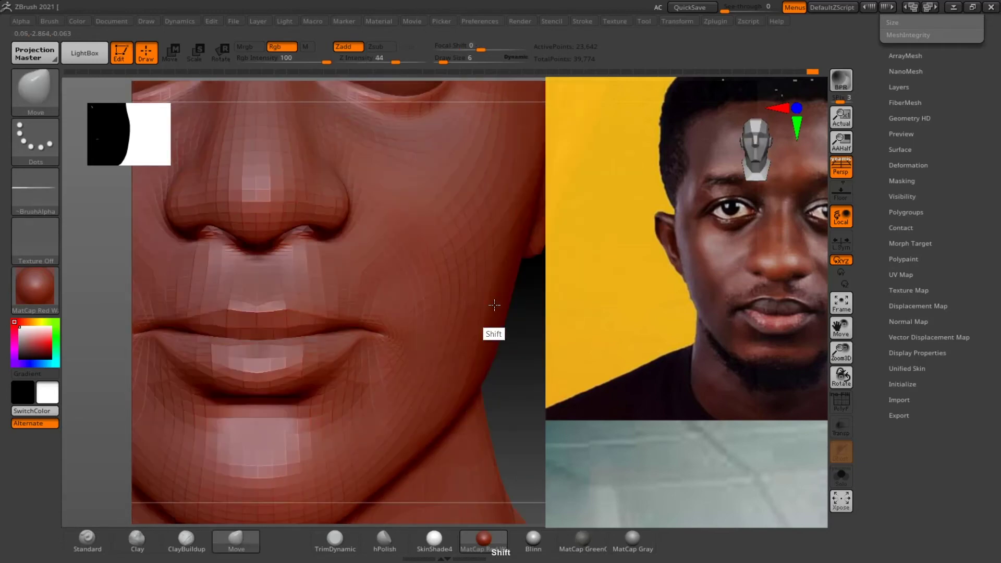
Build up the cheek area above and beside the mouth corners with ClayBuildup at draw size 9
left_click_drag(513, 362, 495, 333, "alt")
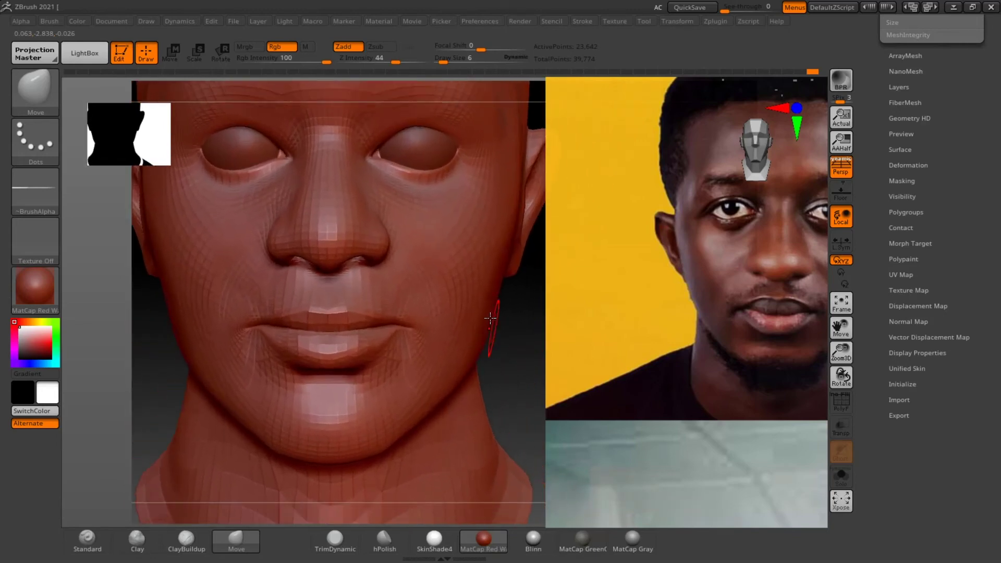
left_click(186, 539)
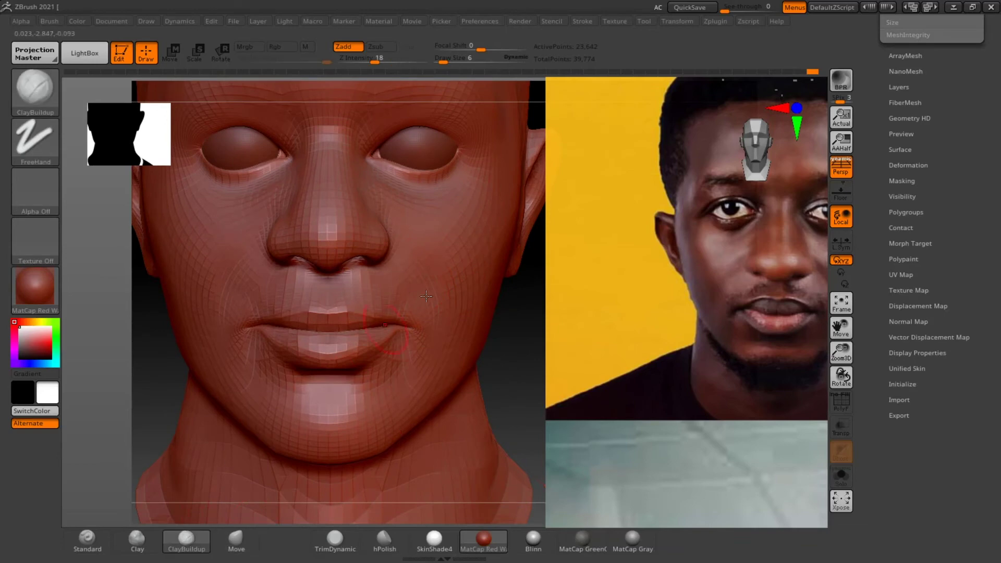
key("s")
key("s")
mouse_move(542, 328)
left_mouse_down()
mouse_move(534, 333)
mouse_move(516, 295)
mouse_move(496, 305)
left_mouse_up()
left_click_drag(261, 364, 130, 404)
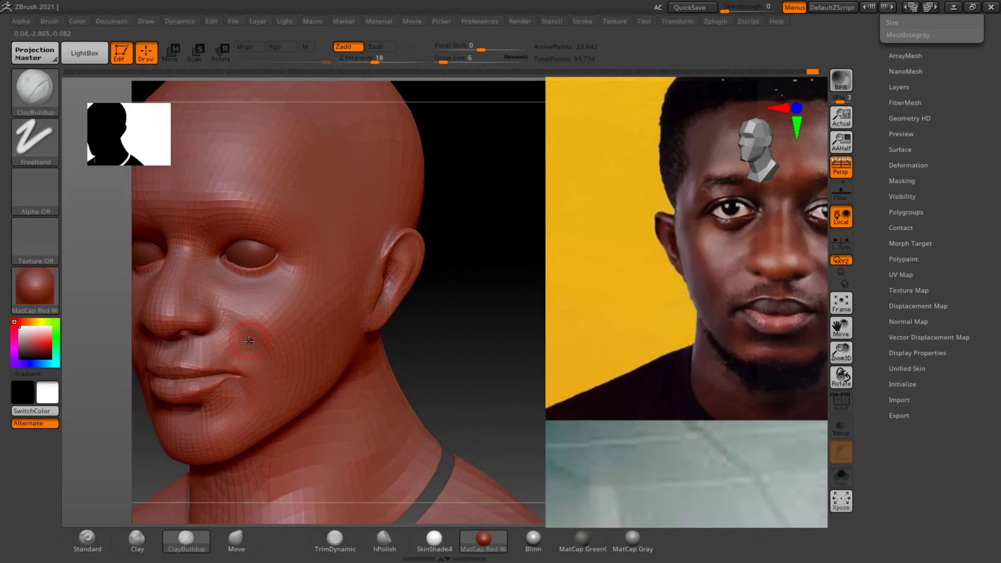
key("s")
left_click_drag(246, 343, 239, 341)
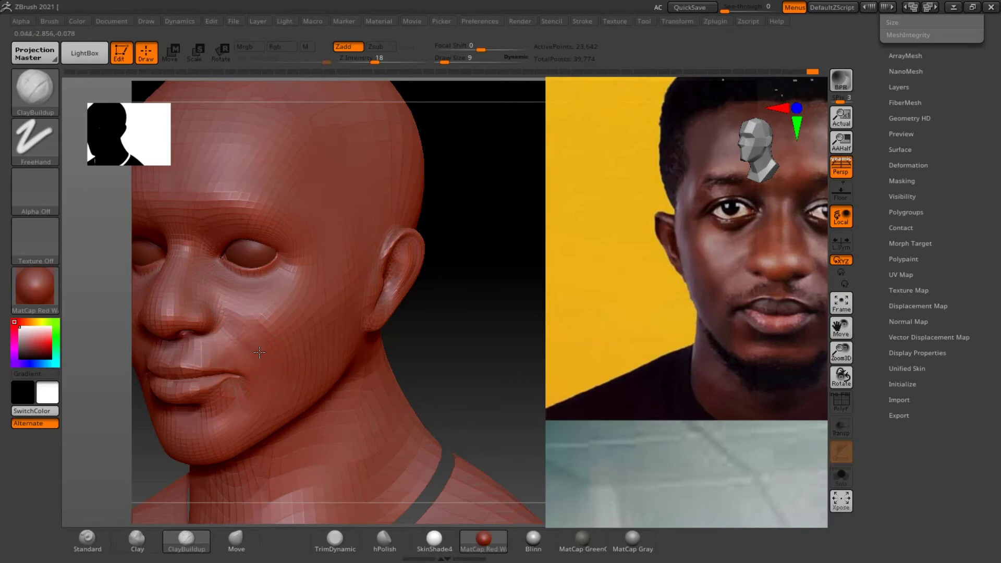
Smooth the cheek beside the mouth down past the mouth corner toward the jaw
left_click_drag(241, 349, 243, 414, "shift")
mouse_move(241, 411)
left_mouse_down("shift")
mouse_move(227, 495)
mouse_move(213, 476)
mouse_move(254, 465)
mouse_move(236, 390)
left_mouse_up("shift")
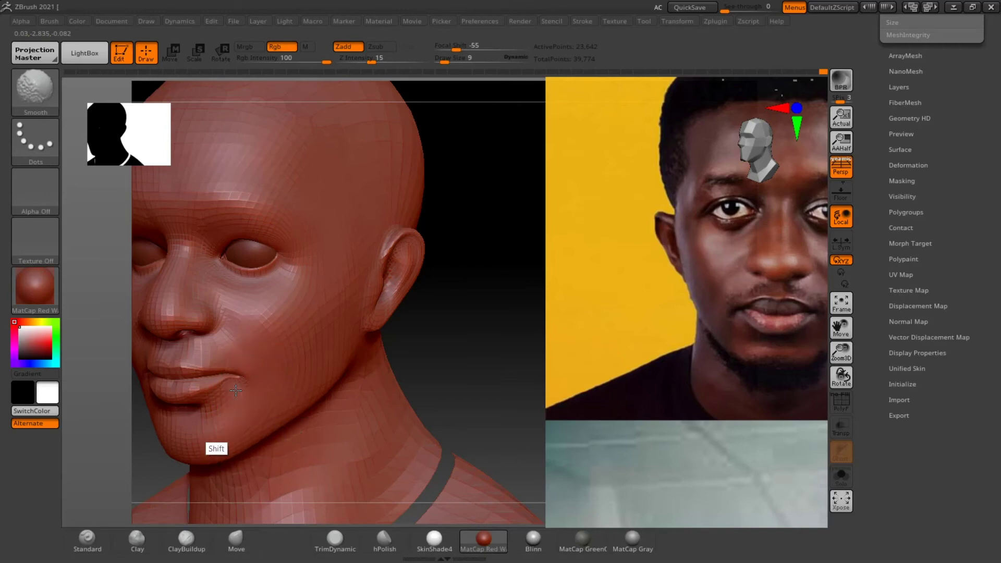
left_click_drag(375, 375, 454, 355)
mouse_move(405, 399)
left_mouse_down("alt")
mouse_move(505, 385)
mouse_move(489, 384)
left_mouse_up("alt")
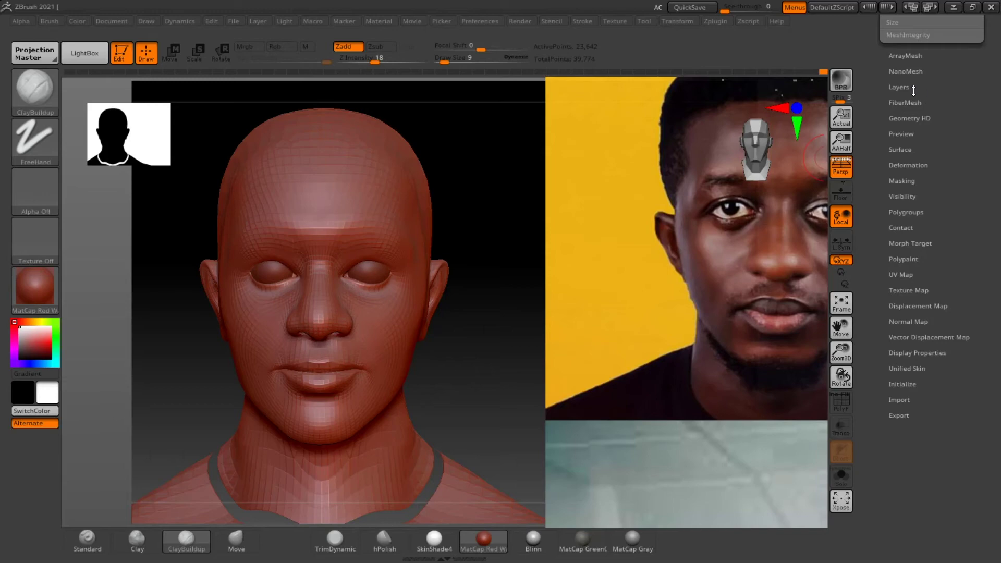
Divide the head mesh to subdivision level 3
scroll(946, 92, "up", 10)
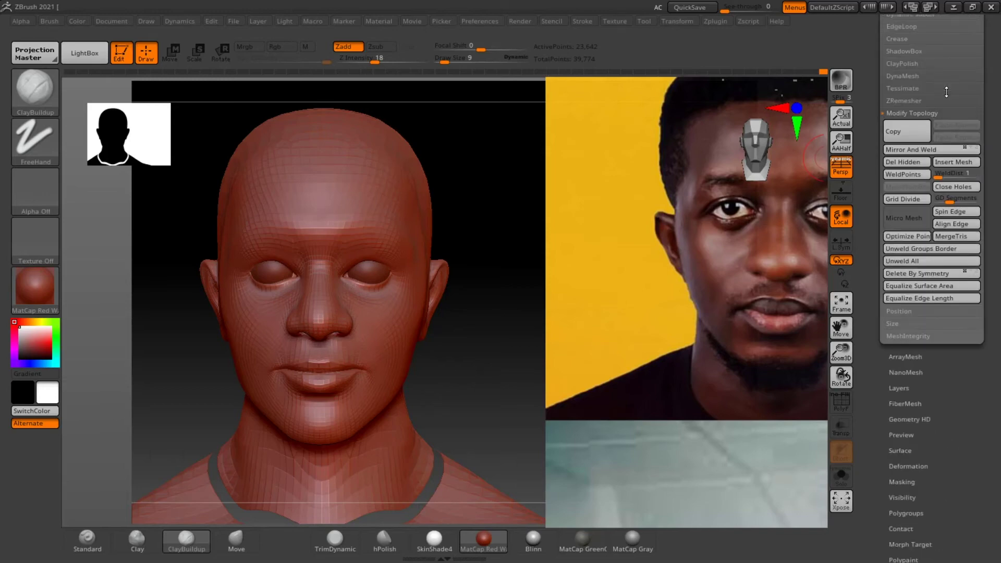
left_click_drag(946, 91, 946, 86)
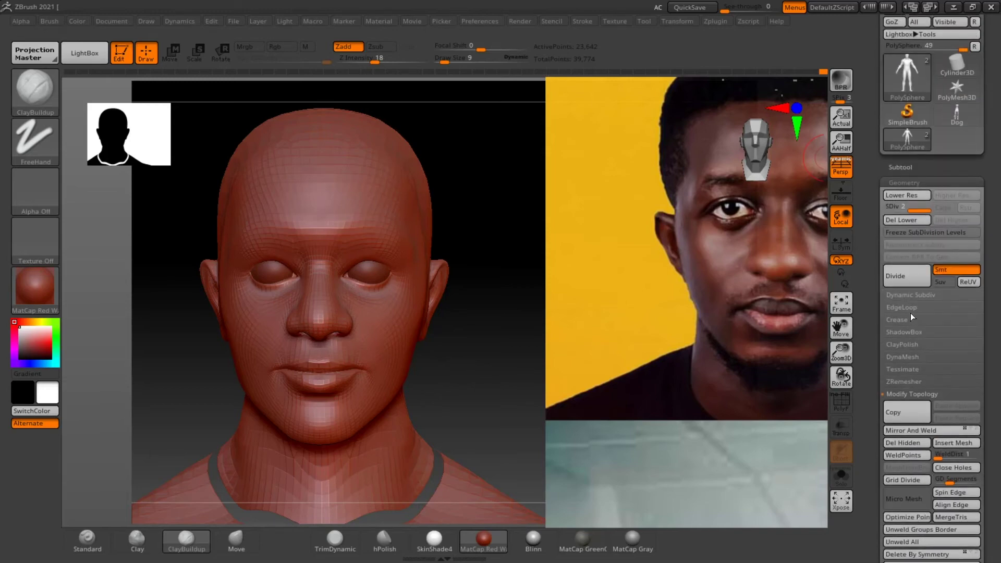
left_click(900, 280)
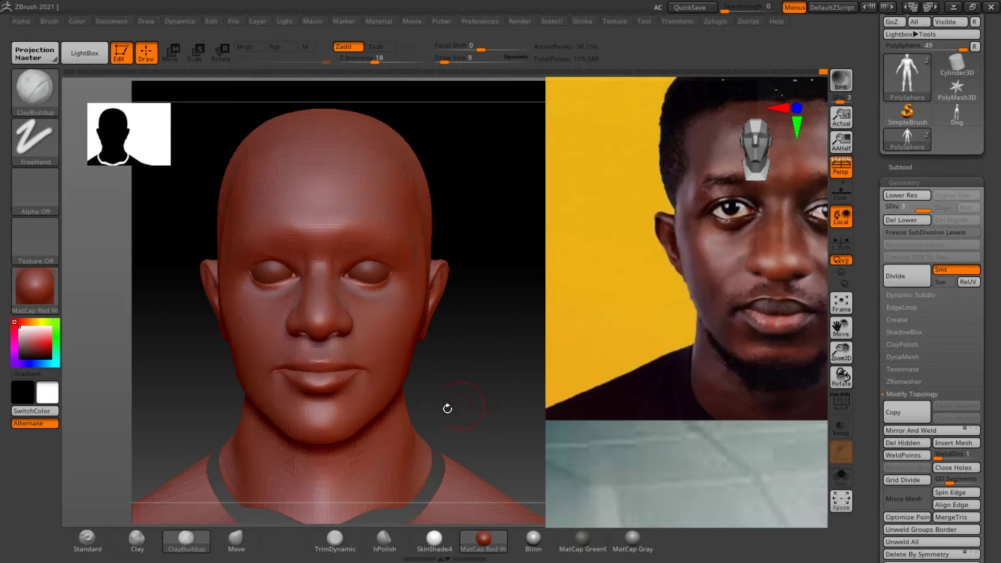
Define the upper lip's cupid's bow with the Move brush at draw size 4 and smooth the philtrum above it
left_click_drag(449, 364, 613, 323, "alt")
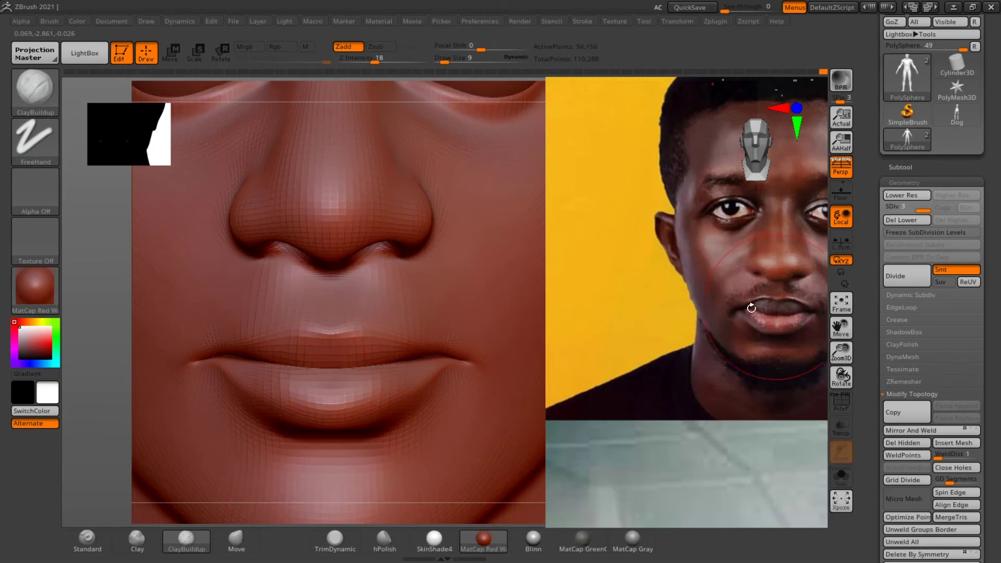
left_click_drag(315, 333, 314, 331)
left_click(236, 540)
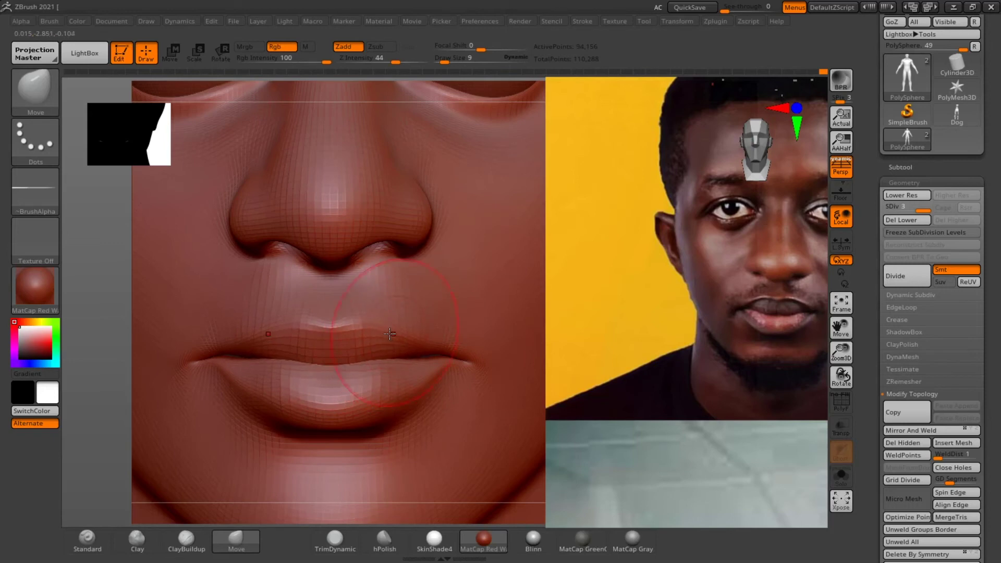
key("s")
left_click_drag(358, 326, 355, 326)
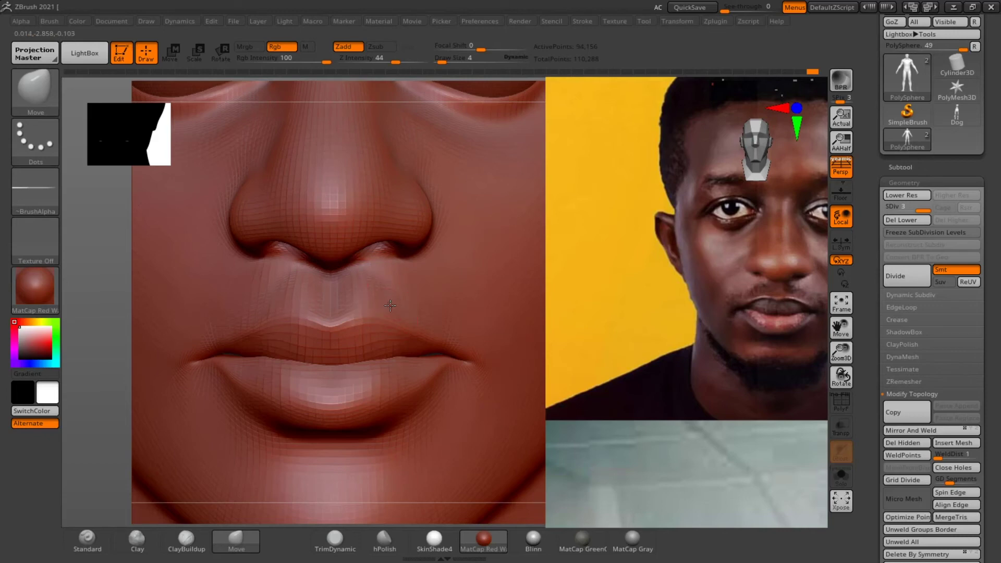
key("shift")
key("shift")
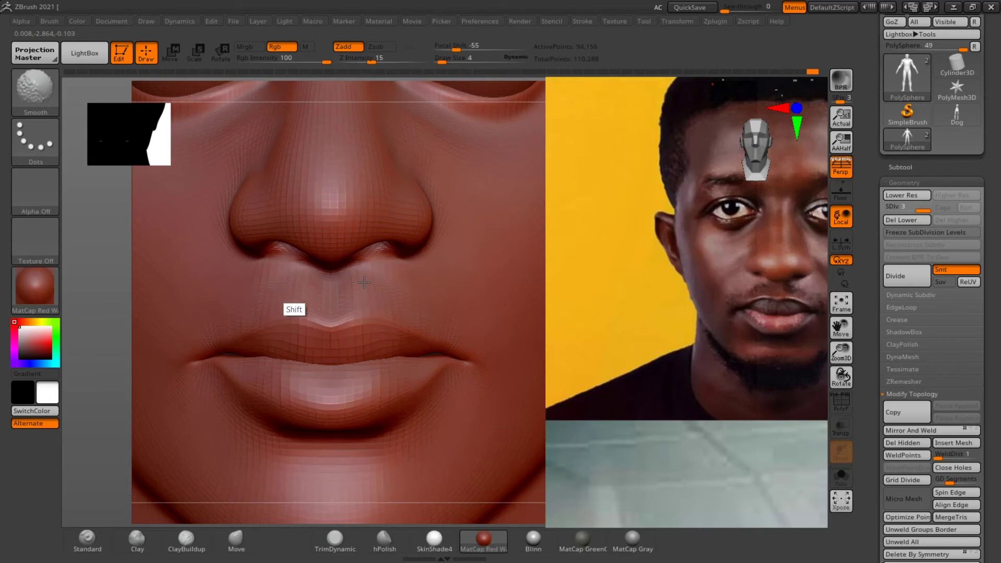
Smooth the side of the upper lip and pull the centre of the lip line downward with the Move brush
key("b")
key("m")
key("v")
mouse_move(235, 334)
left_mouse_down("shift")
mouse_move(242, 353)
mouse_move(255, 355)
mouse_move(247, 357)
left_mouse_up("shift")
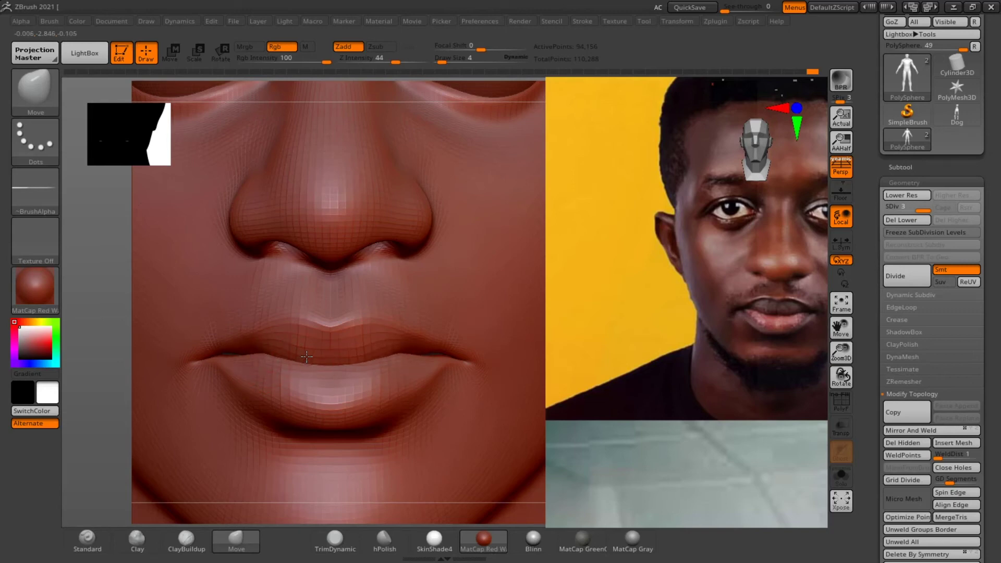
left_click_drag(319, 357, 321, 364)
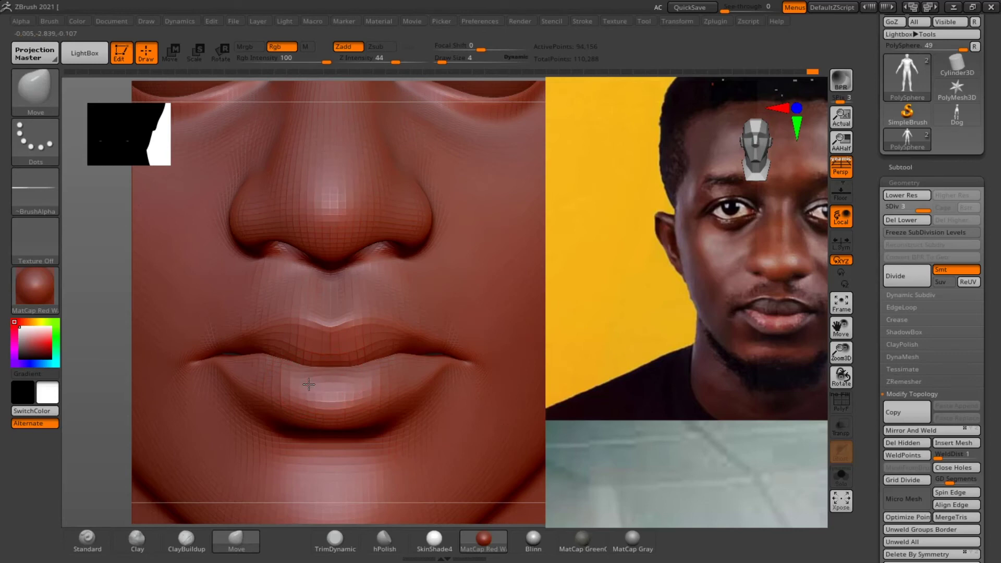
Smooth the lower lip's surface and refine the lip line near the mouth corners
key("shift")
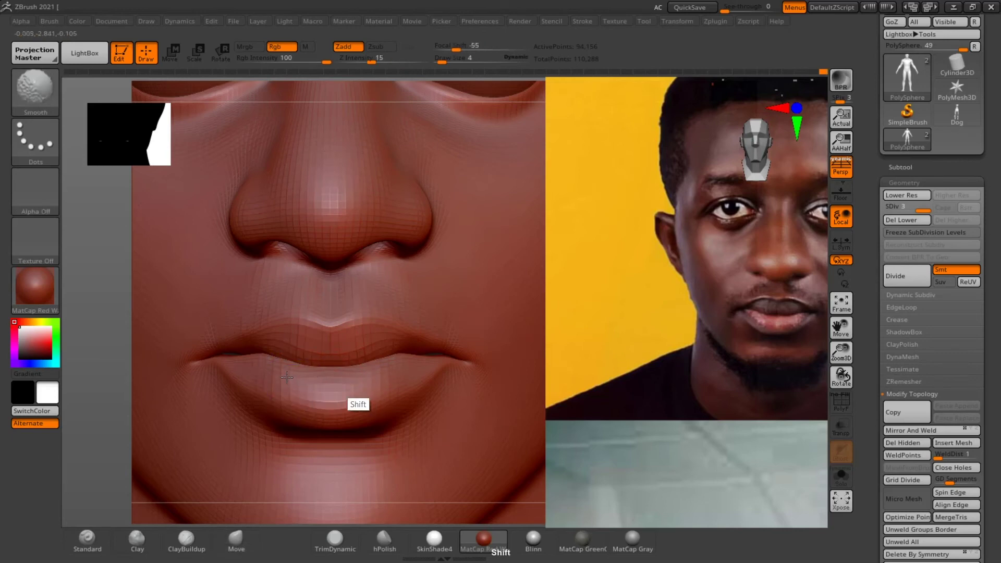
key("shift")
left_click_drag(227, 357, 224, 357)
key("shift")
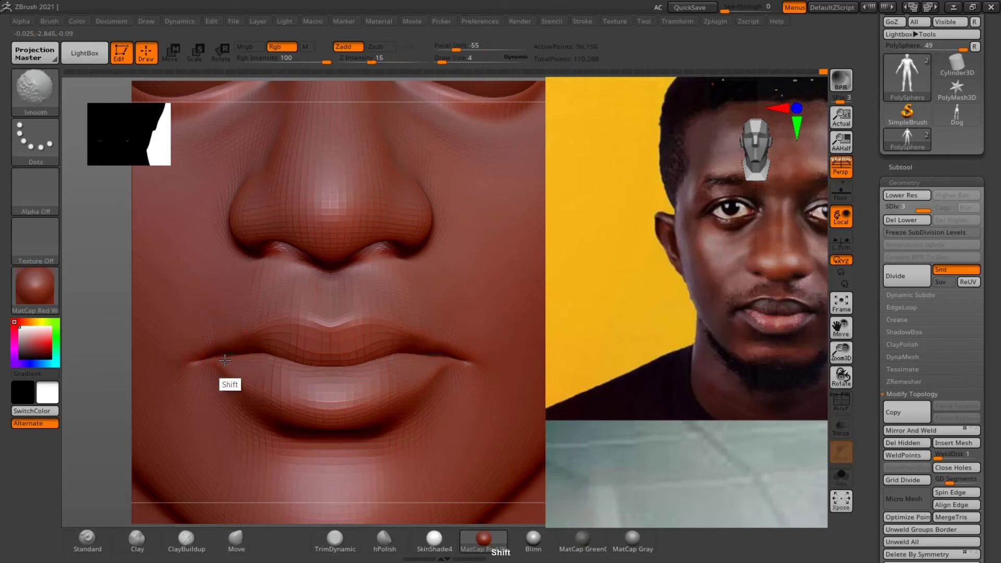
mouse_move(224, 360)
left_mouse_down("shift")
mouse_move(342, 378)
mouse_move(336, 434)
left_mouse_up("shift")
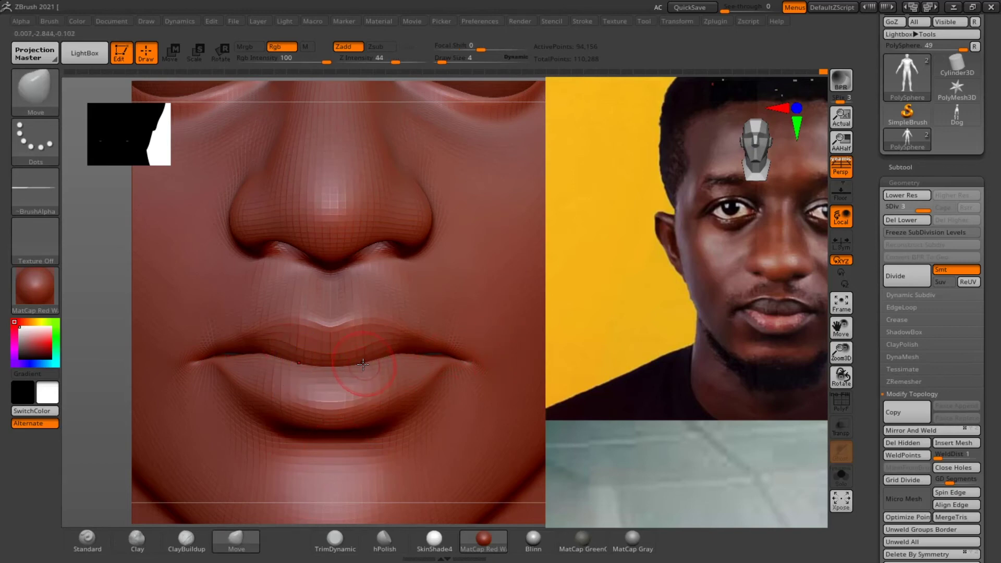
Carve the side edges of the upper lip with the DamStandard brush, undoing the unwanted stroke
key("b")
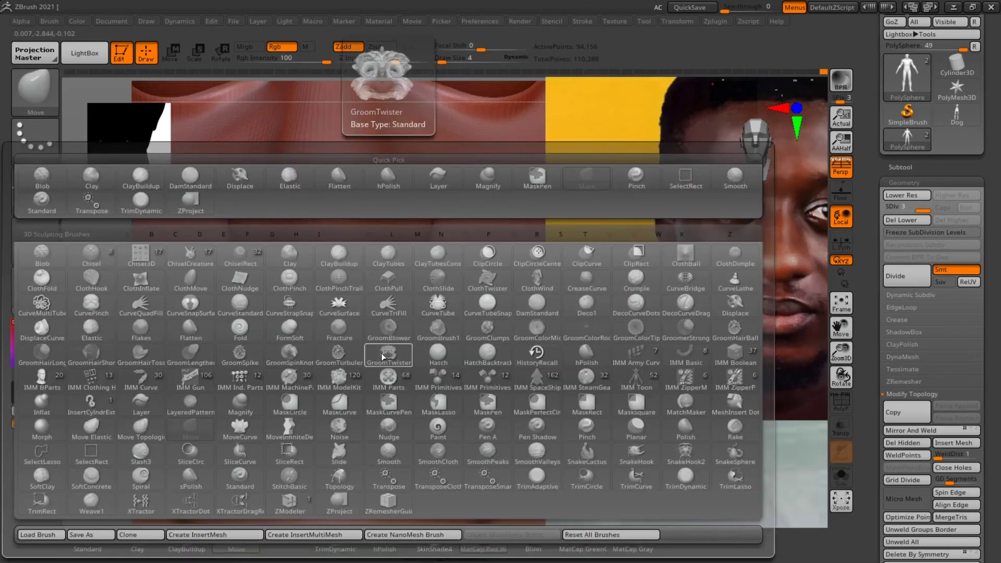
left_click(539, 303)
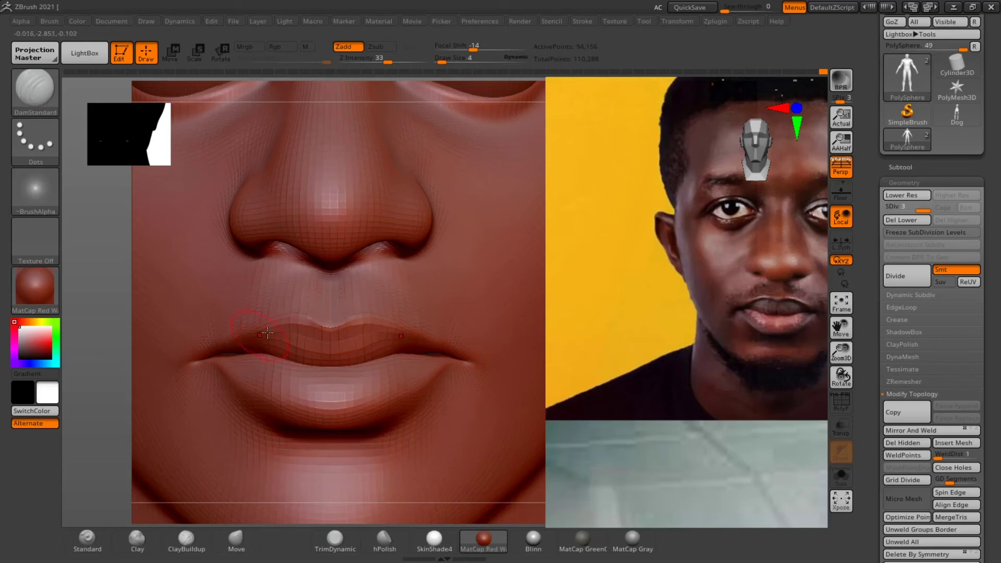
key("ctrl+z")
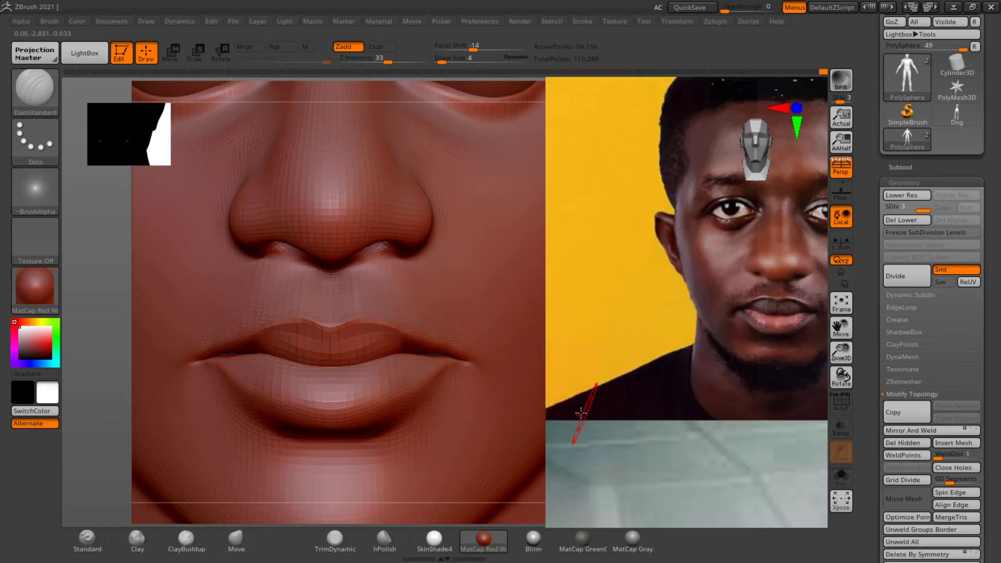
Reduce the DamStandard draw size to 2 and sharpen the upper lip's border around the cupid's bow
left_click_drag(674, 312, 638, 320)
mouse_move(221, 382)
left_mouse_down()
mouse_move(194, 367)
mouse_move(206, 353)
mouse_move(193, 373)
mouse_move(197, 408)
mouse_move(351, 315)
left_mouse_up()
key("s")
key("s")
left_click_drag(338, 326, 336, 327)
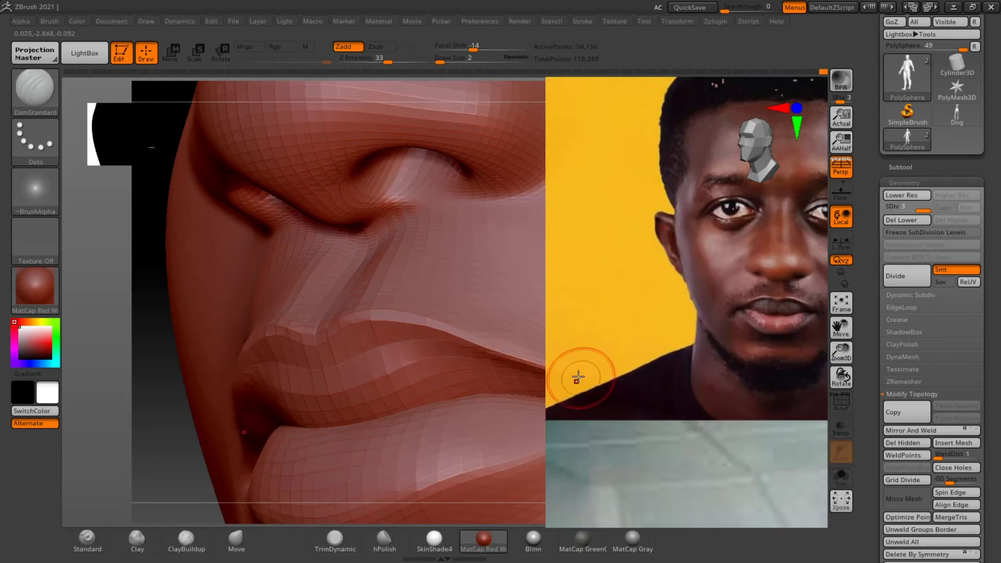
left_click_drag(120, 460, 151, 464)
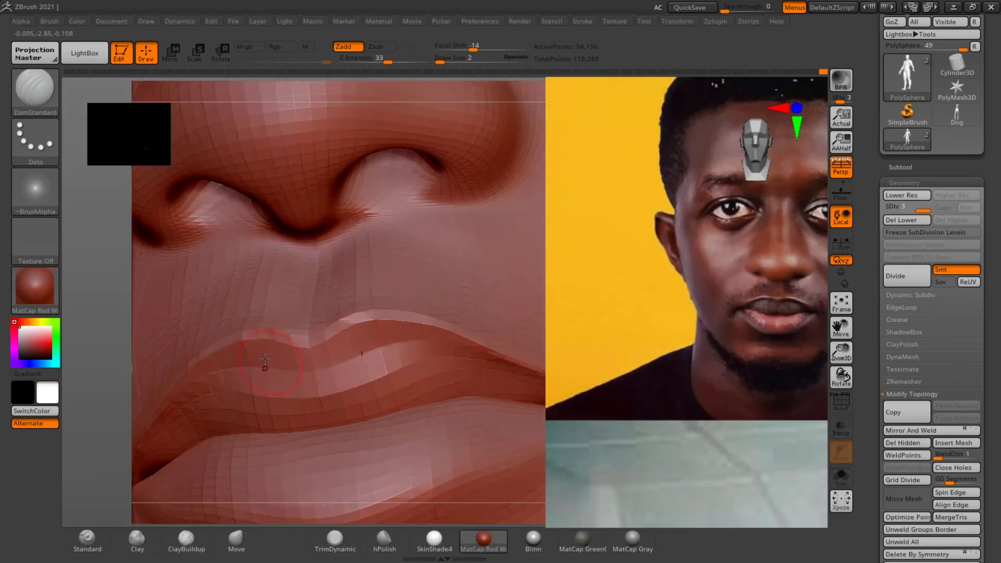
key("alt")
key("alt")
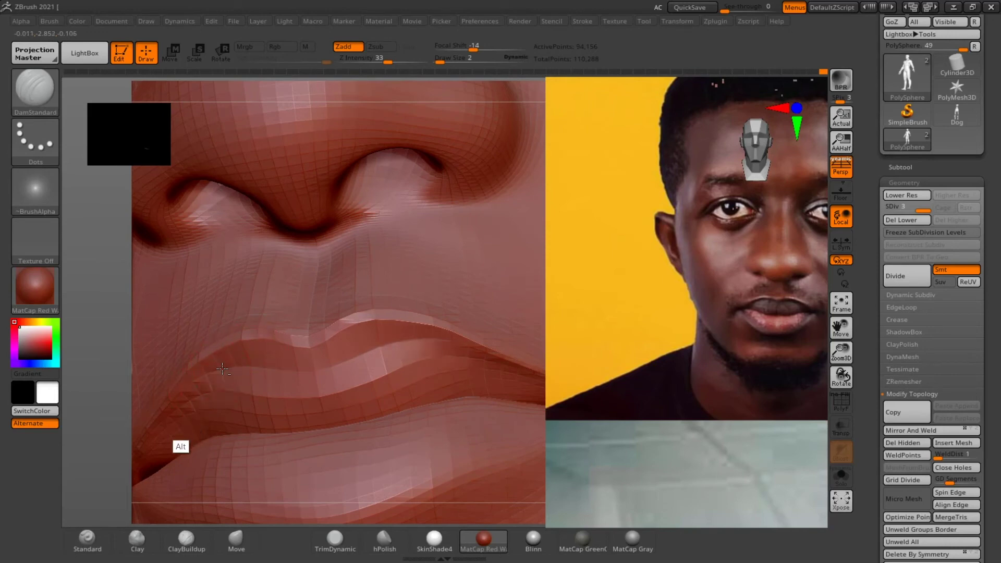
key("alt")
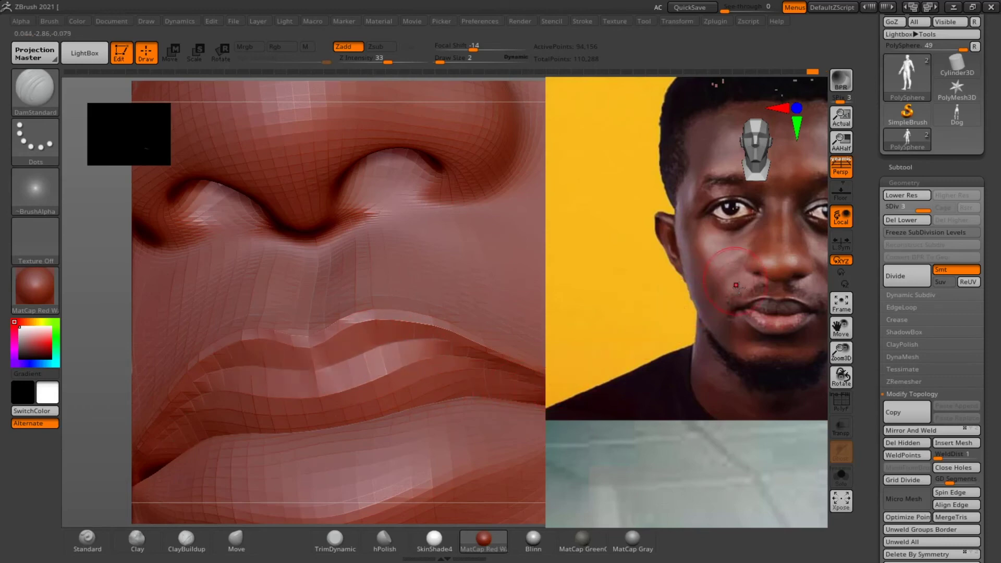
Check the mouth against the whole face and smooth the skin just above the mouth corners
left_click_drag(750, 288, 759, 346)
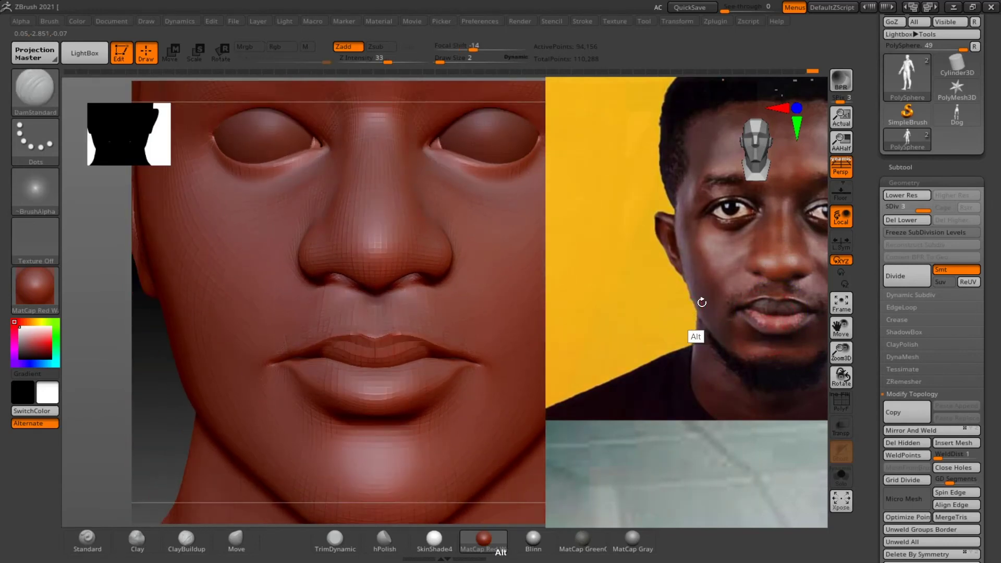
left_click_drag(699, 302, 638, 342, "alt")
key("shift")
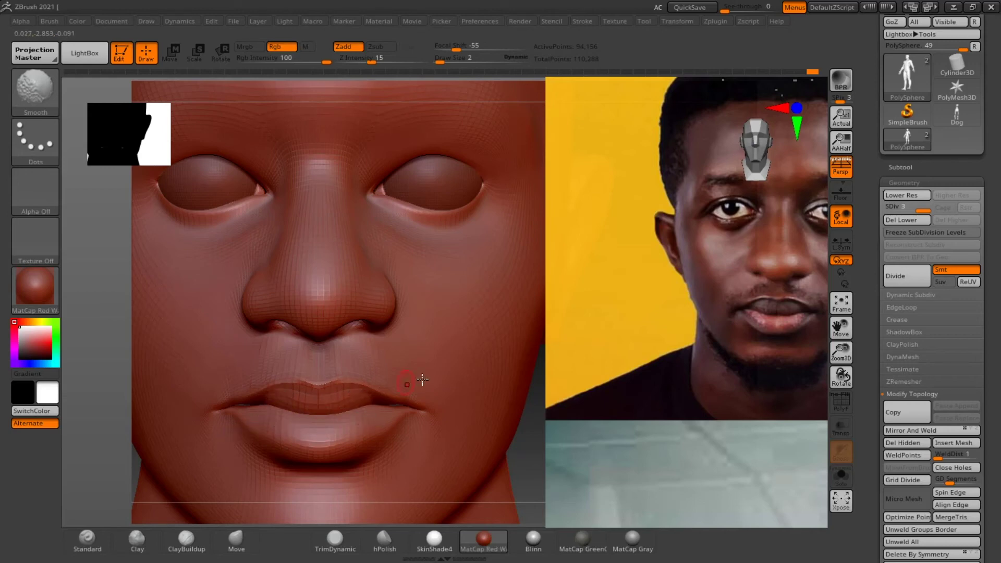
key("alt")
left_click_drag(544, 411, 547, 440, "alt")
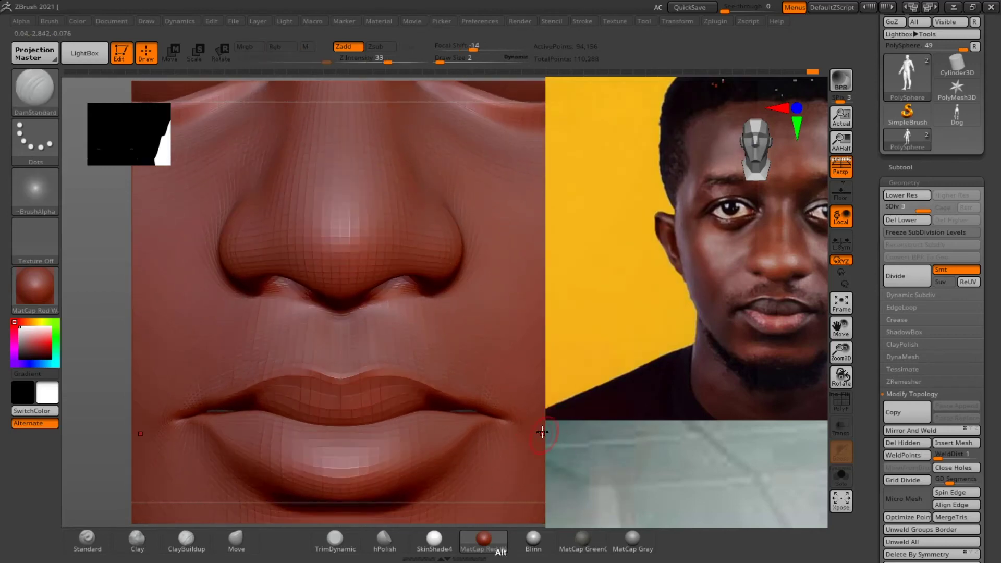
Build up the upper lip's surface with the ClayBuildup brush at draw size 2 and smooth the added volume
left_click(201, 554)
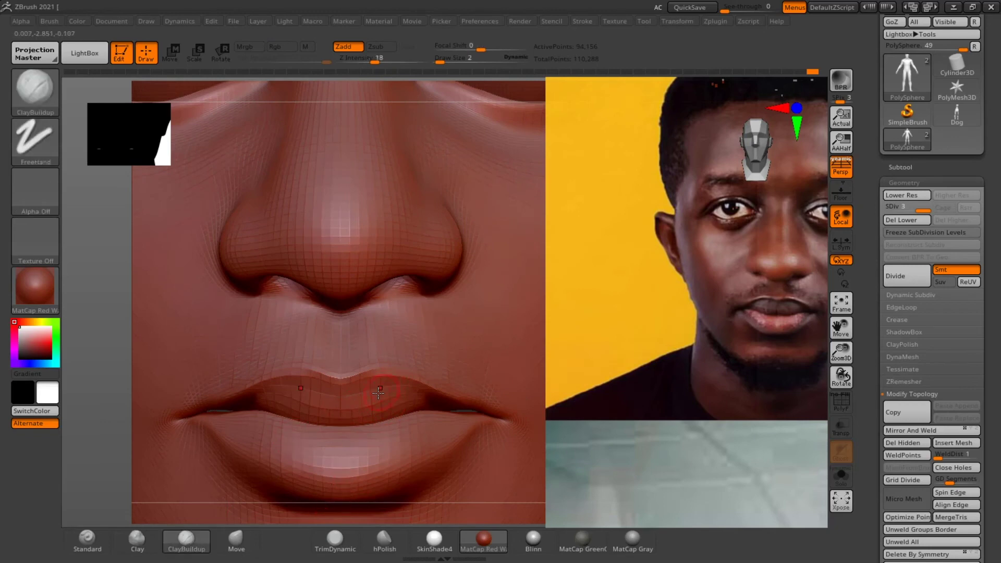
key("s")
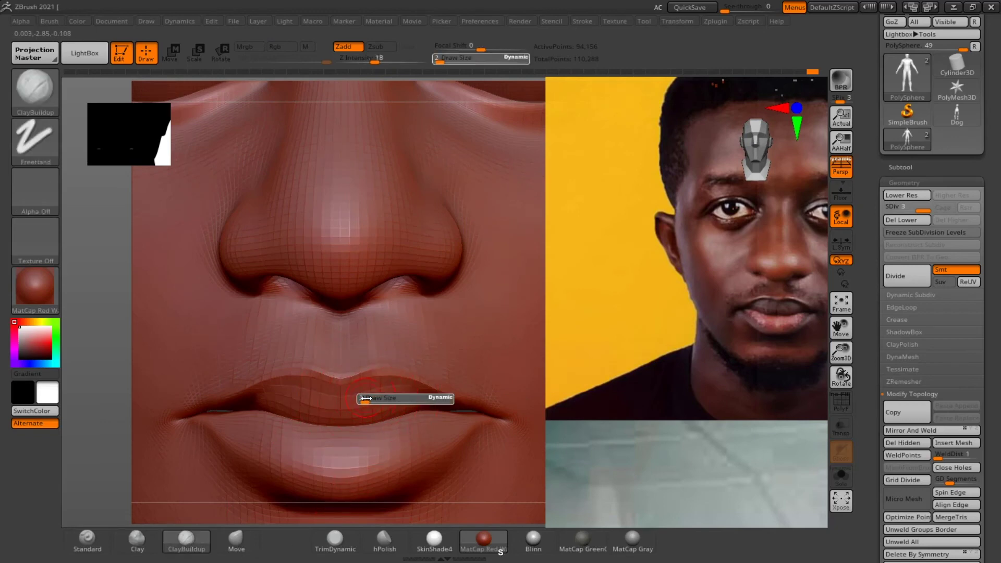
left_click_drag(367, 399, 369, 396)
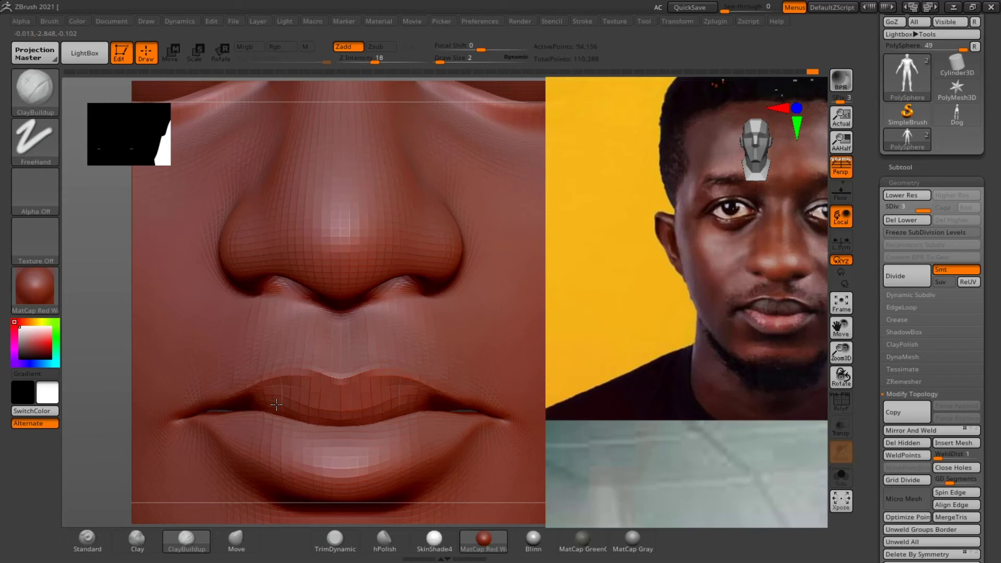
key("ctrl+z")
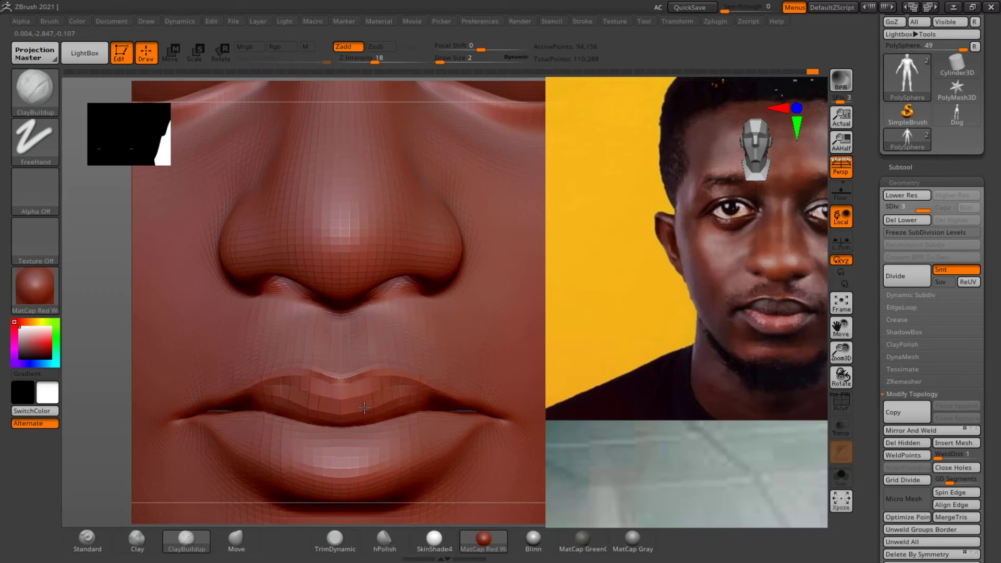
key("shift")
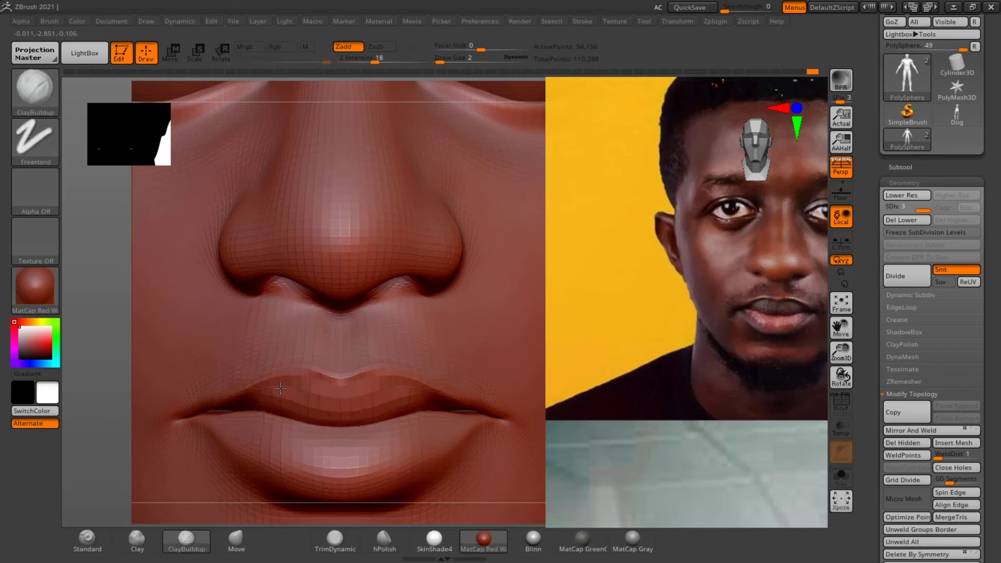
mouse_move(284, 392)
left_mouse_down("shift")
mouse_move(390, 387)
mouse_move(360, 417)
mouse_move(288, 401)
left_mouse_up("shift")
Adjust the mouth corners with the Move brush at draw size 4 and smooth the crease at their ends
left_click(238, 537)
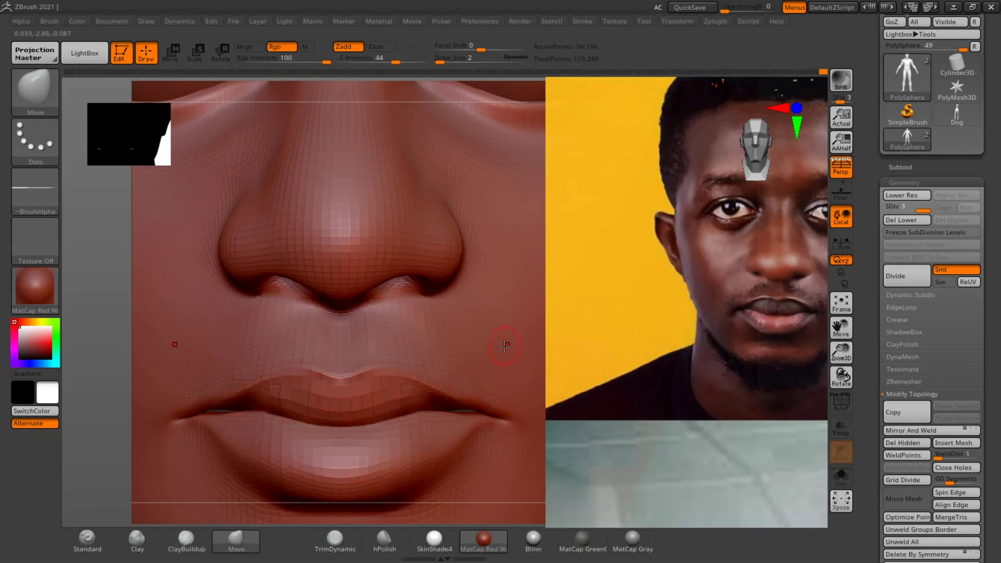
key("s")
left_click(466, 387)
left_click_drag(465, 516, 465, 514, "alt")
left_click_drag(252, 397, 204, 370, "alt")
left_click_drag(494, 386, 491, 385, "alt")
scroll(491, 385, "up", 4)
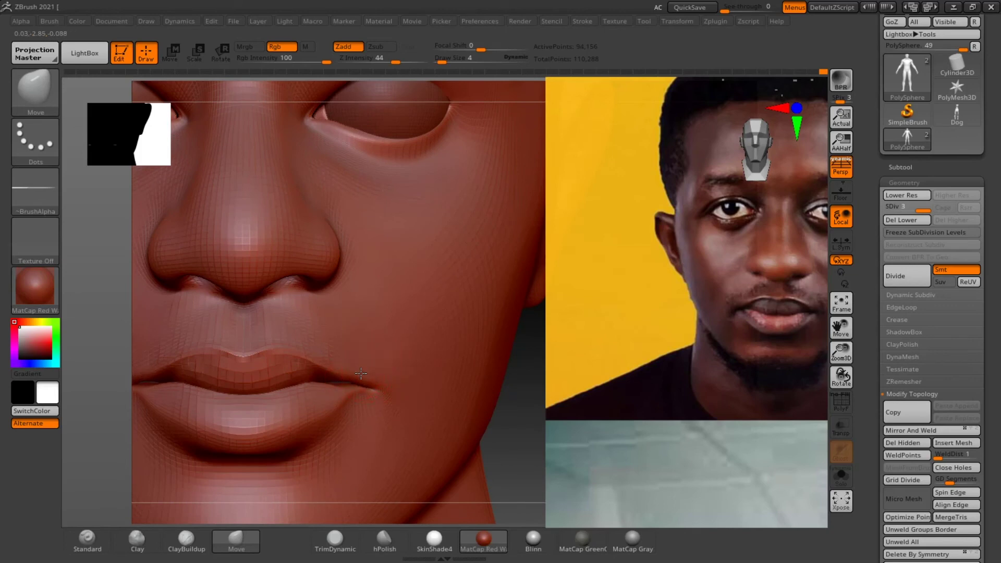
key("shift")
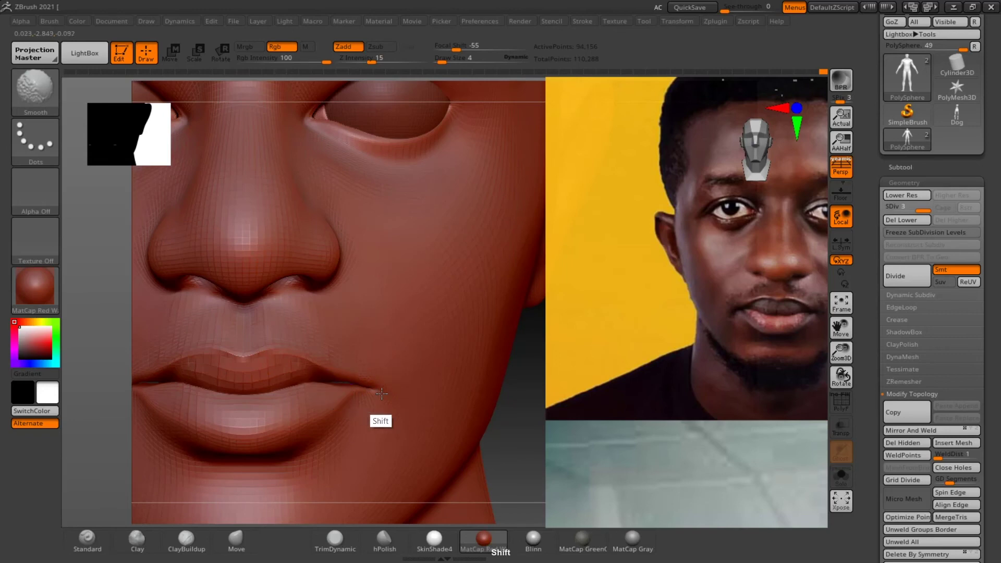
key("shift")
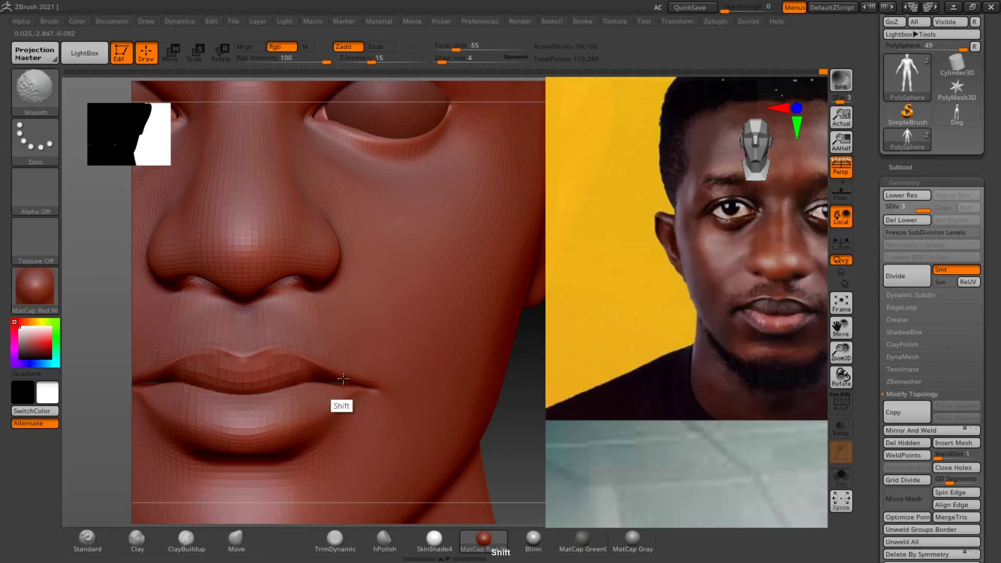
Reshape the mouth corner in profile with the Move brush and smooth the surface around it
mouse_move(516, 413)
left_mouse_down("alt")
mouse_move(464, 349)
mouse_move(523, 404)
left_mouse_up("alt")
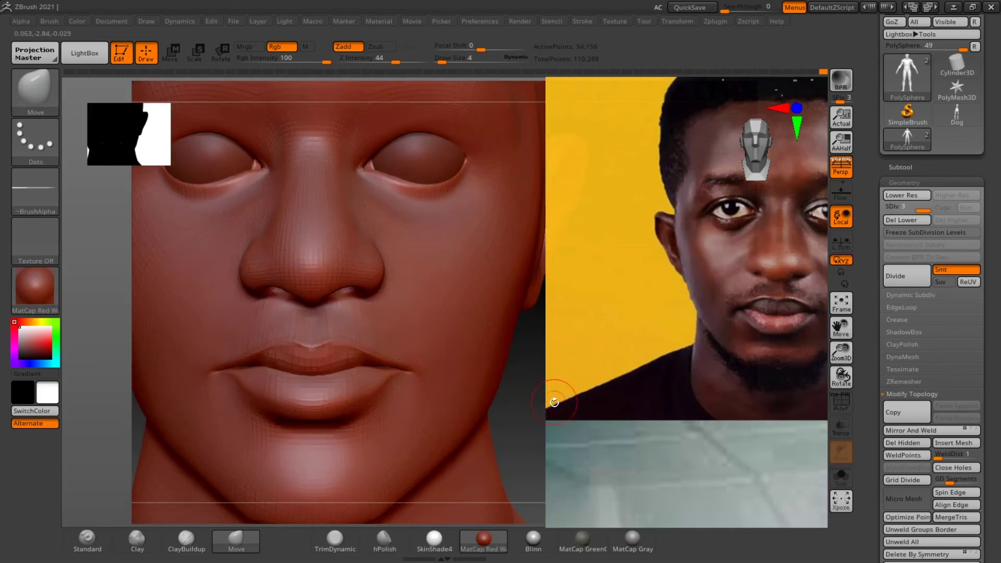
left_click_drag(540, 405, 446, 379)
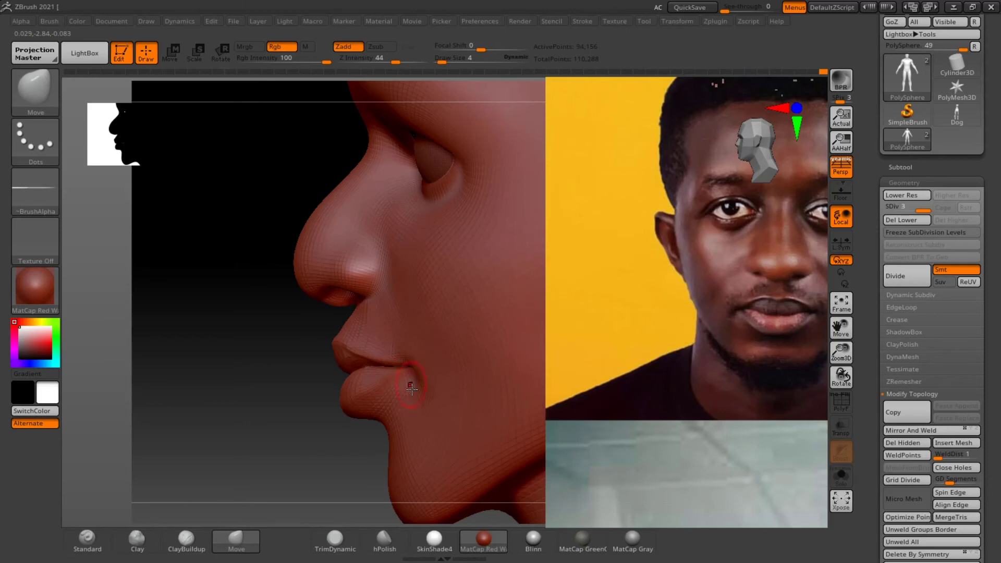
left_click_drag(413, 379, 409, 383, "shift")
key("shift")
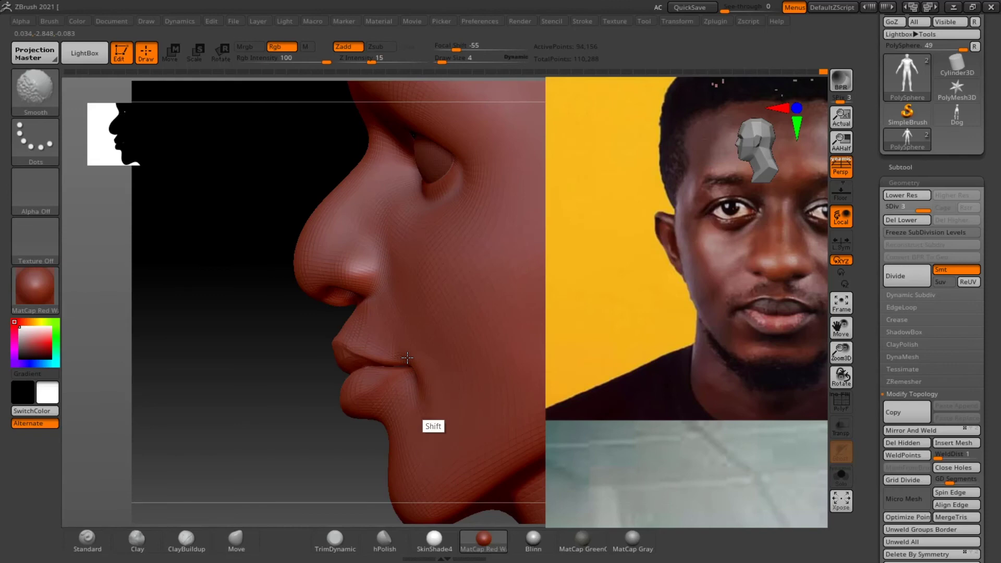
left_click_drag(204, 437, 302, 424)
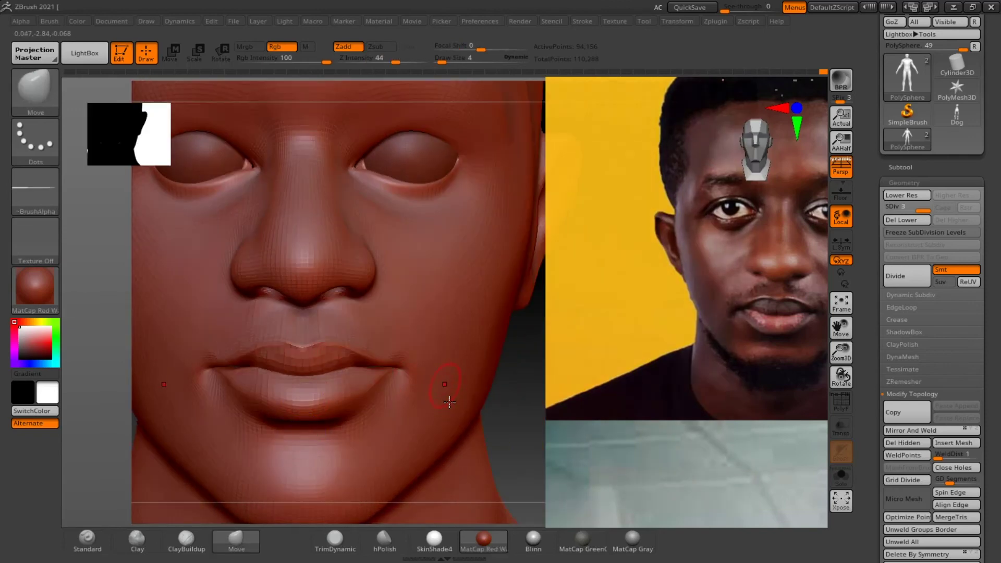
Refine the upper lip's border and cupid's bow with a smaller DamStandard brush and smooth the result
right_click_drag(529, 440, 533, 429, "ctrl")
scroll(533, 428, "up", 6)
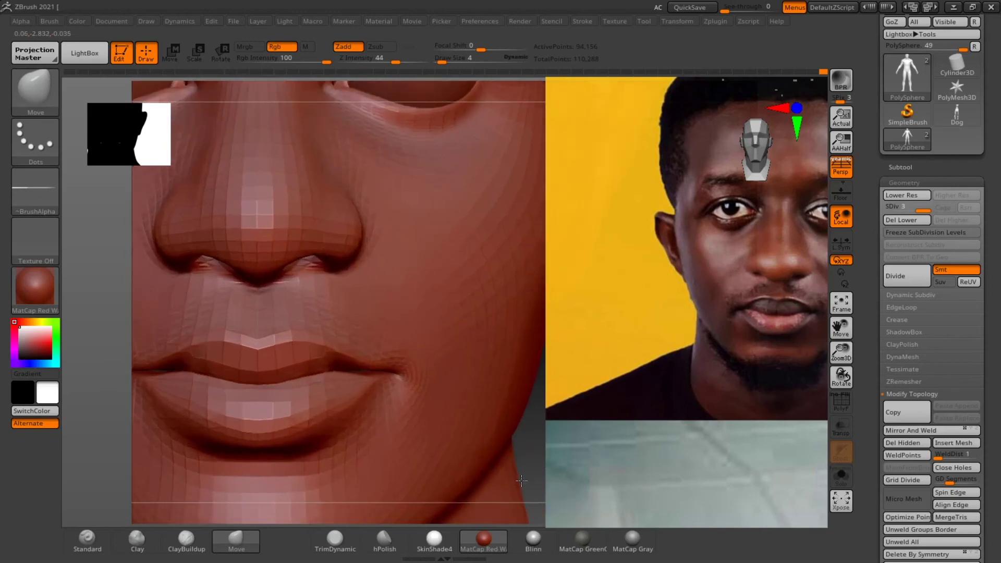
left_click_drag(526, 436, 561, 391, "alt")
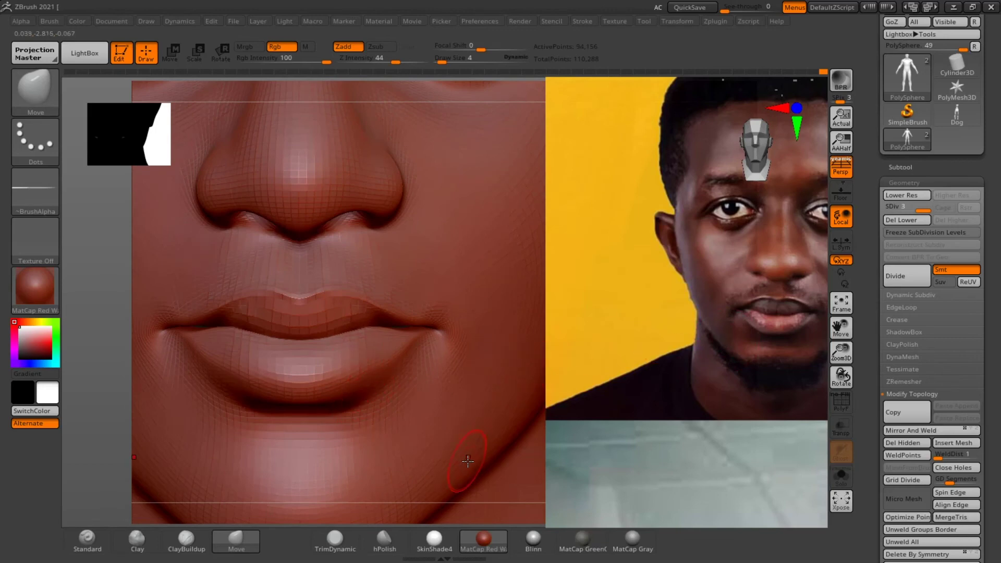
key("b")
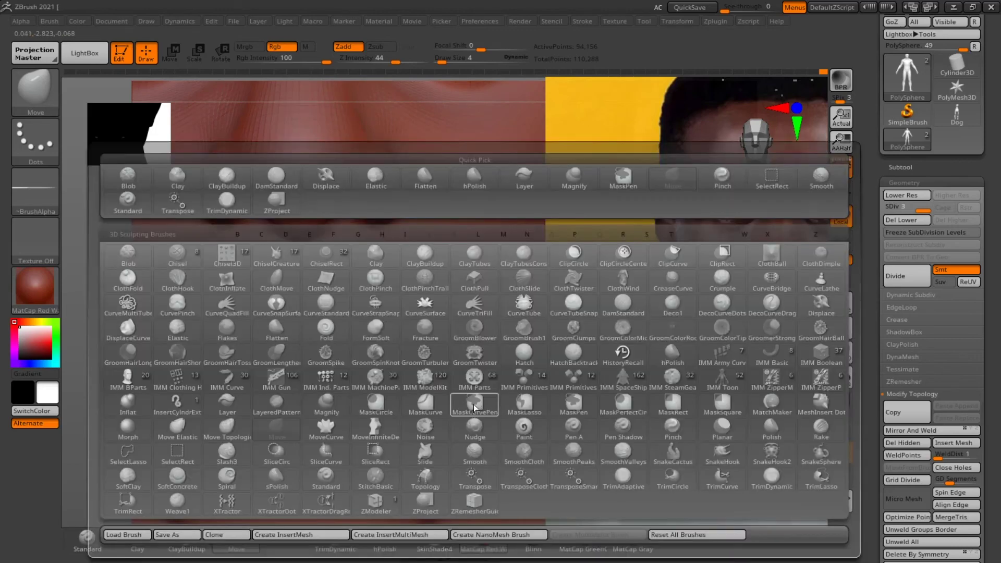
left_click(623, 306)
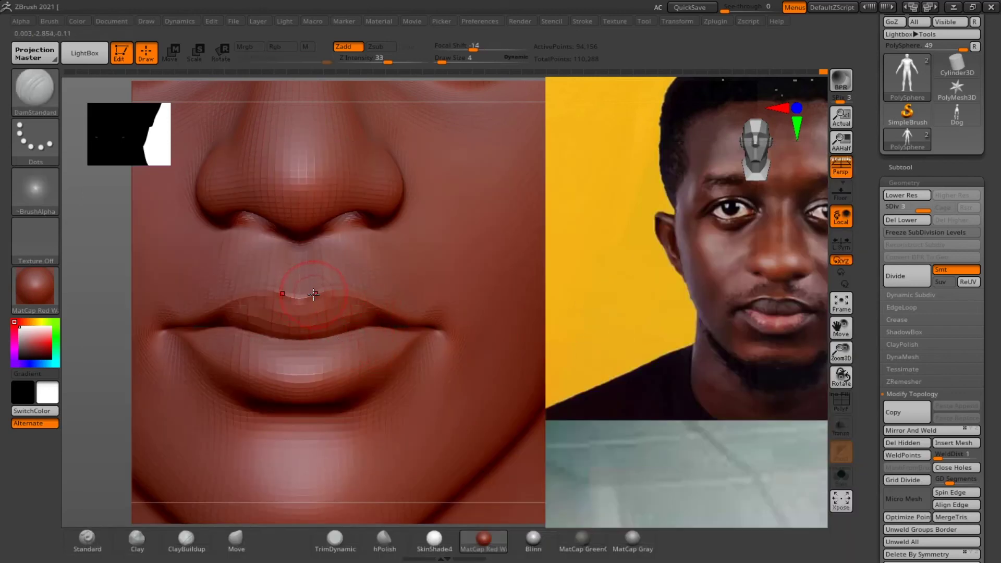
key("s")
right_click(260, 298)
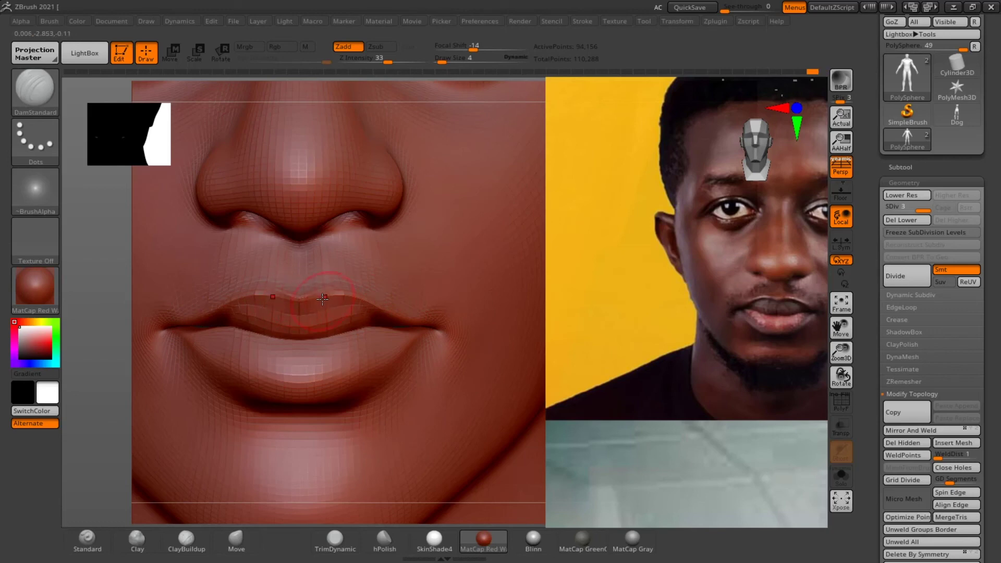
key("shift")
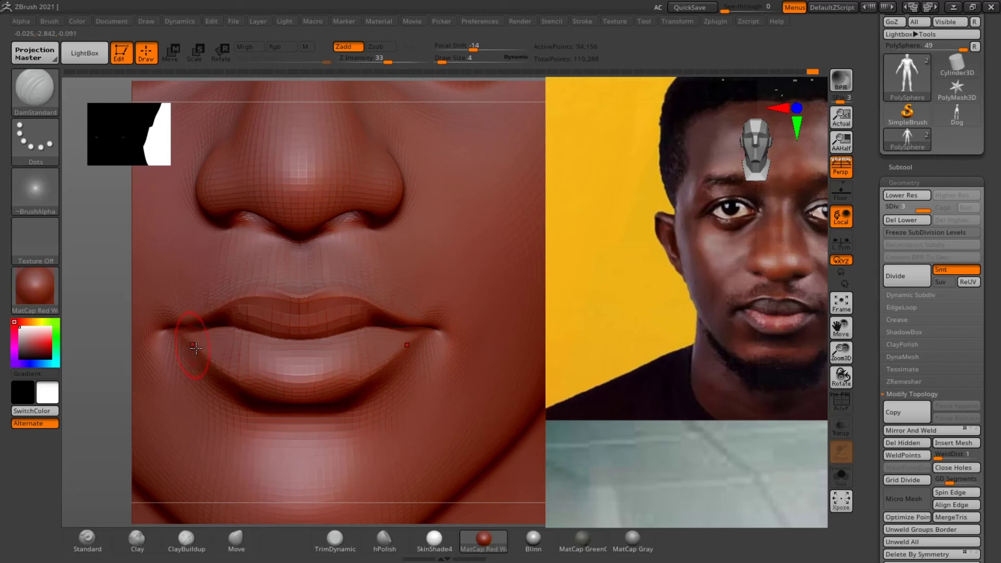
Carve the lower lip's outer edge with the DamStandard brush and smooth it up to the mouth corners
mouse_move(244, 386)
left_mouse_down()
mouse_move(259, 401)
mouse_move(295, 405)
left_mouse_up()
key("shift")
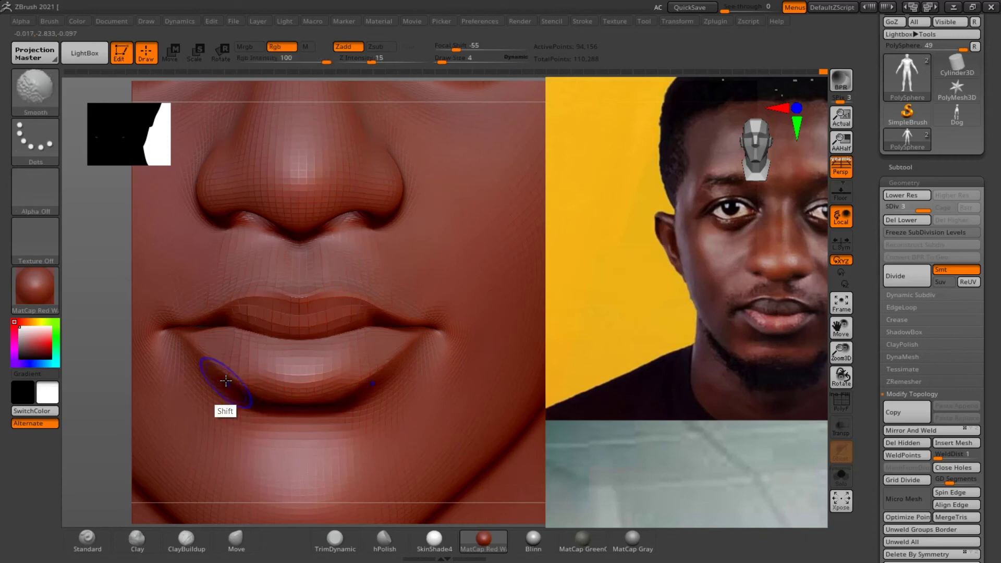
mouse_move(229, 378)
left_mouse_down("shift")
mouse_move(247, 390)
mouse_move(219, 379)
left_mouse_up("shift")
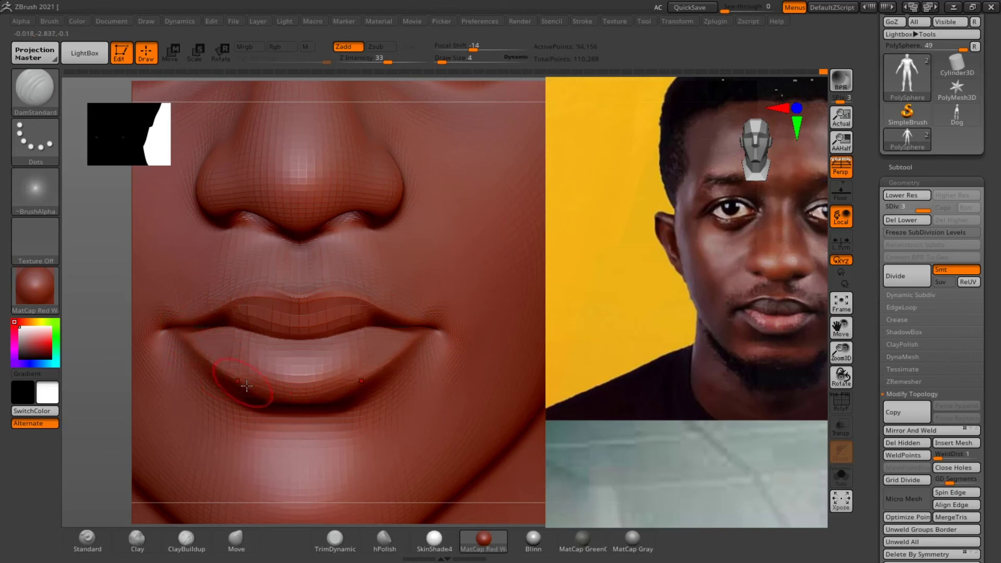
key("ctrl")
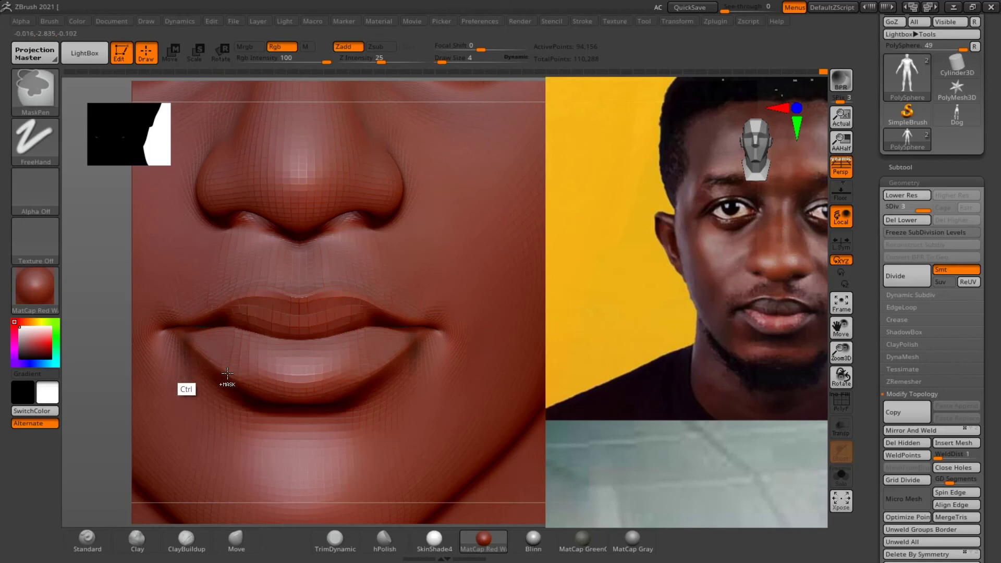
mouse_move(550, 502)
left_mouse_down()
mouse_move(535, 508)
mouse_move(392, 373)
mouse_move(439, 383)
left_mouse_up()
left_click_drag(380, 368, 463, 404, "alt")
left_click_drag(202, 329, 192, 339, "shift")
Try adding volume to the upper lip in side view with the ClayBuildup brush
mouse_move(529, 389)
left_mouse_down()
mouse_move(522, 372)
mouse_move(402, 369)
left_mouse_up()
left_click_drag(138, 390, 123, 396, "alt")
left_click_drag(171, 424, 253, 369, "alt")
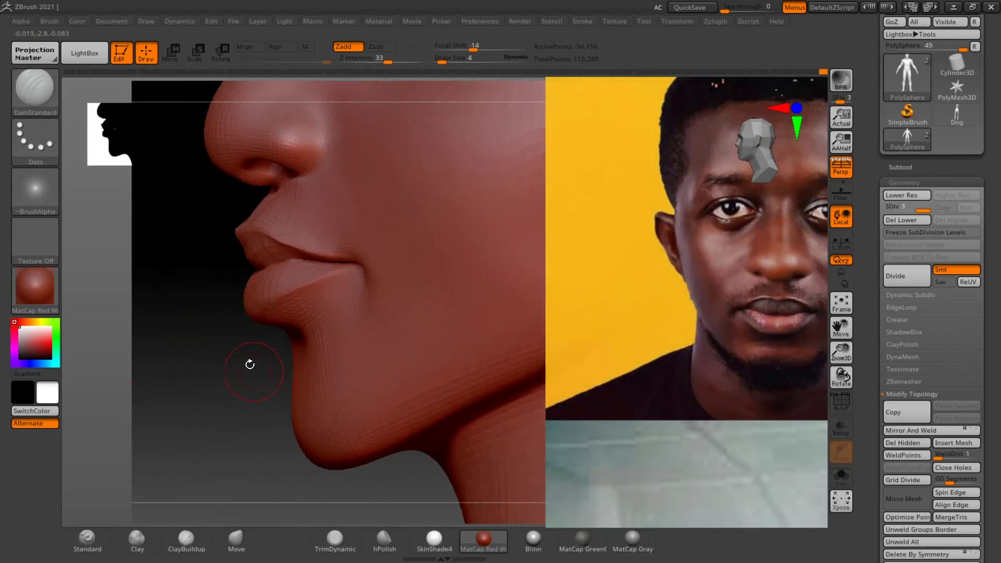
left_click(193, 548)
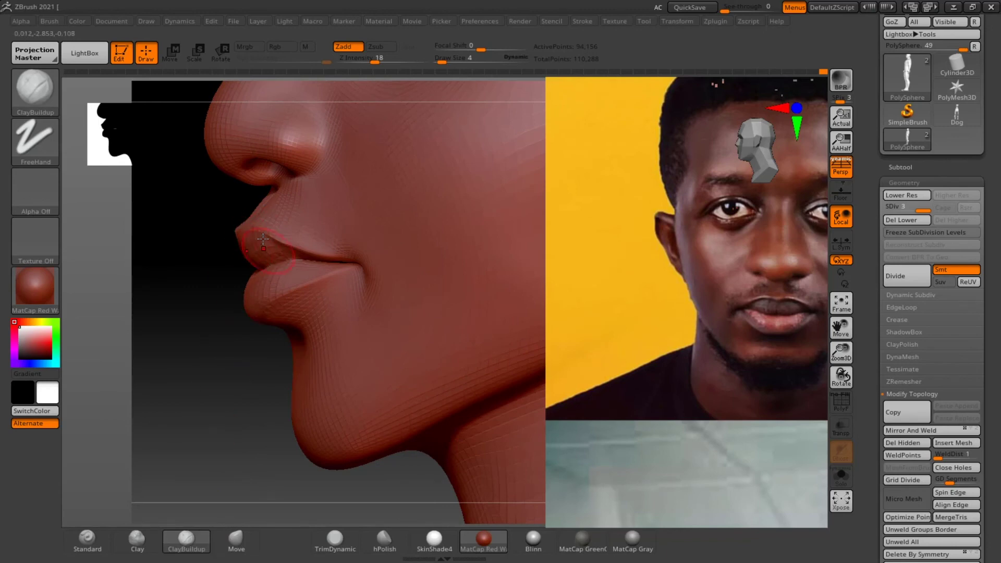
left_click_drag(208, 274, 242, 264)
key("ctrl+z")
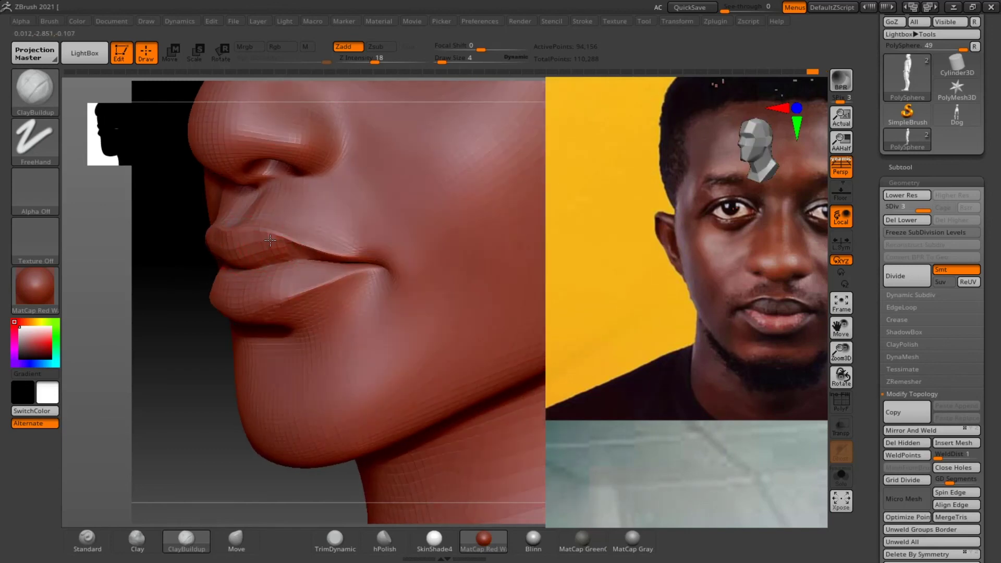
Try pulling the upper lip forward in profile with the Move brush at draw size 4
left_click_drag(203, 320, 203, 319)
right_click_drag(204, 320, 204, 320)
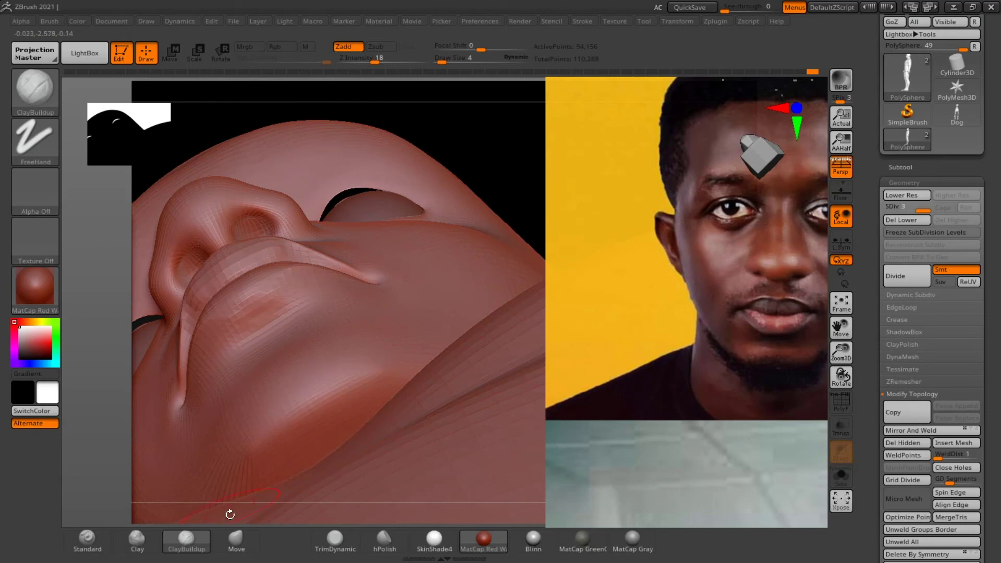
left_click(240, 538)
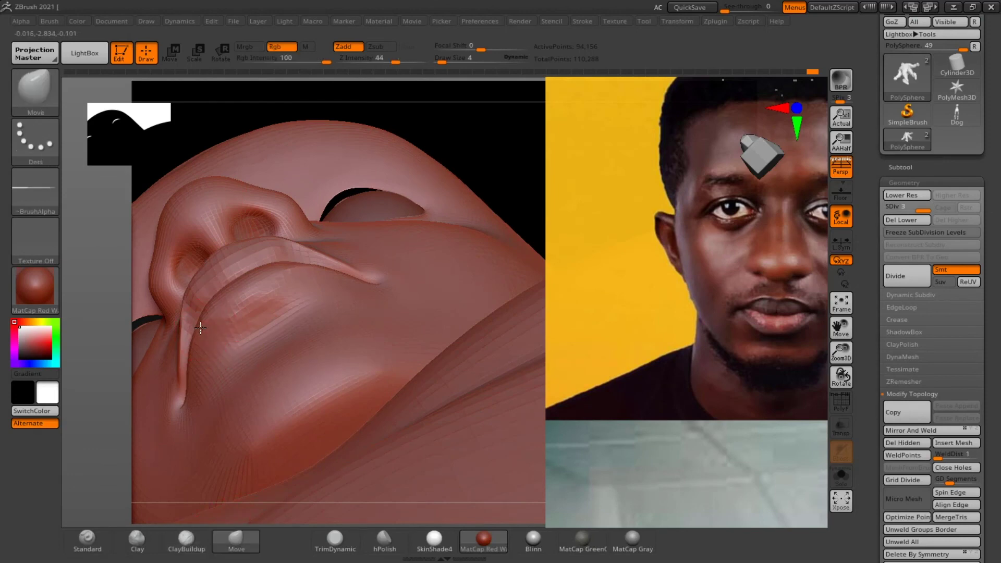
left_click_drag(391, 193, 383, 218)
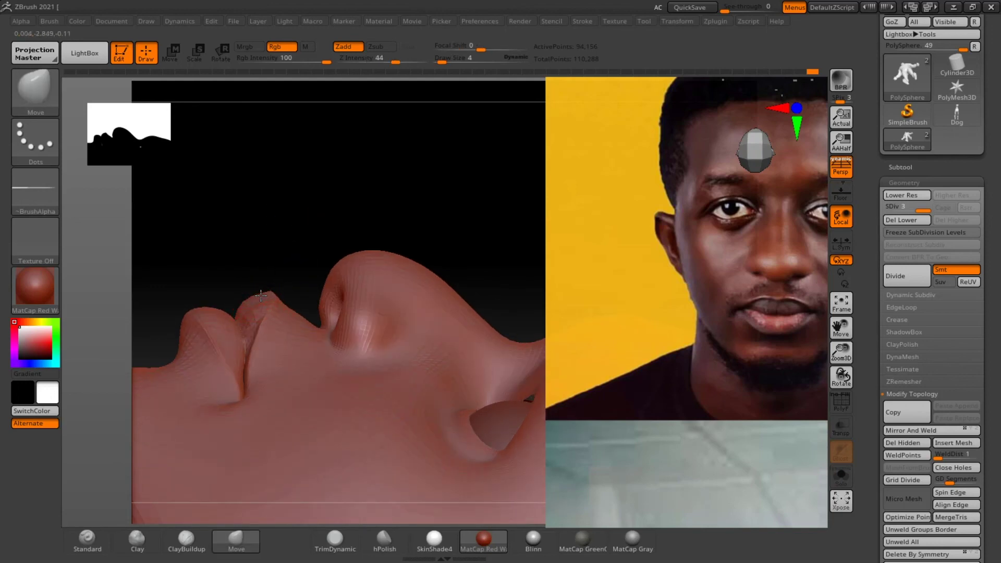
left_click_drag(258, 287, 267, 277)
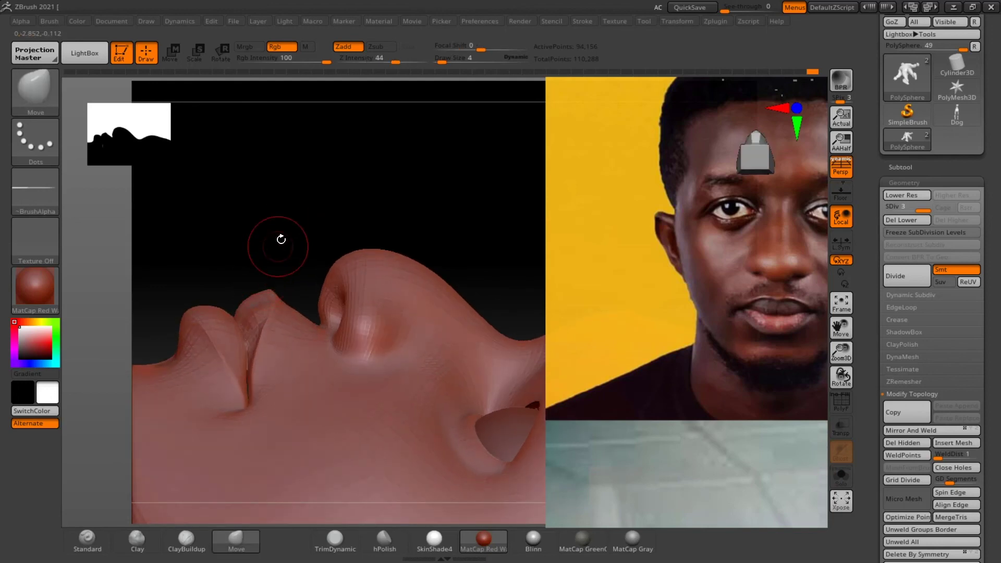
key("ctrl")
key("ctrl+z")
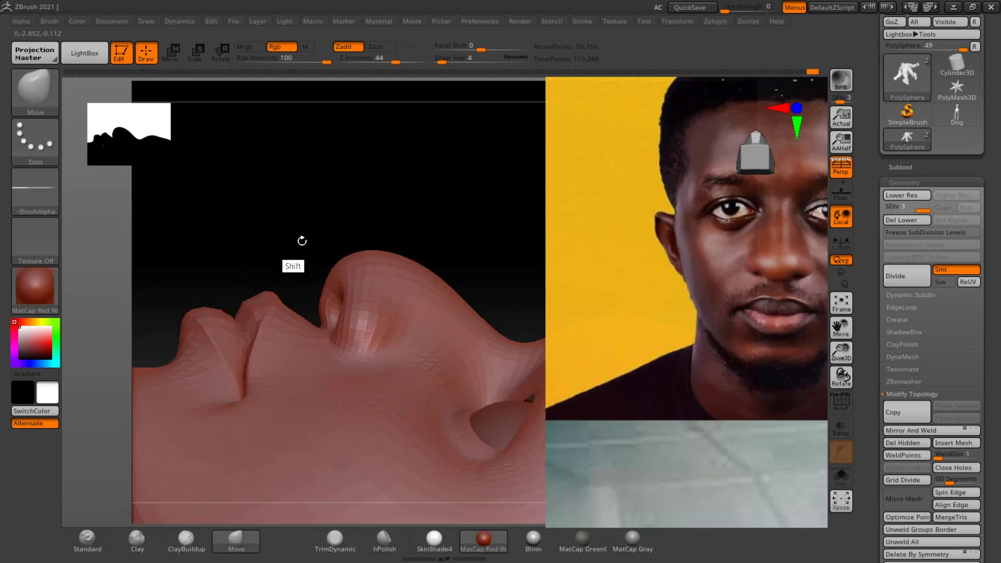
Enlarge the Move brush to draw size 6 and reshape the lips in profile and their sides from below
key("s")
left_click_drag(280, 256, 282, 255)
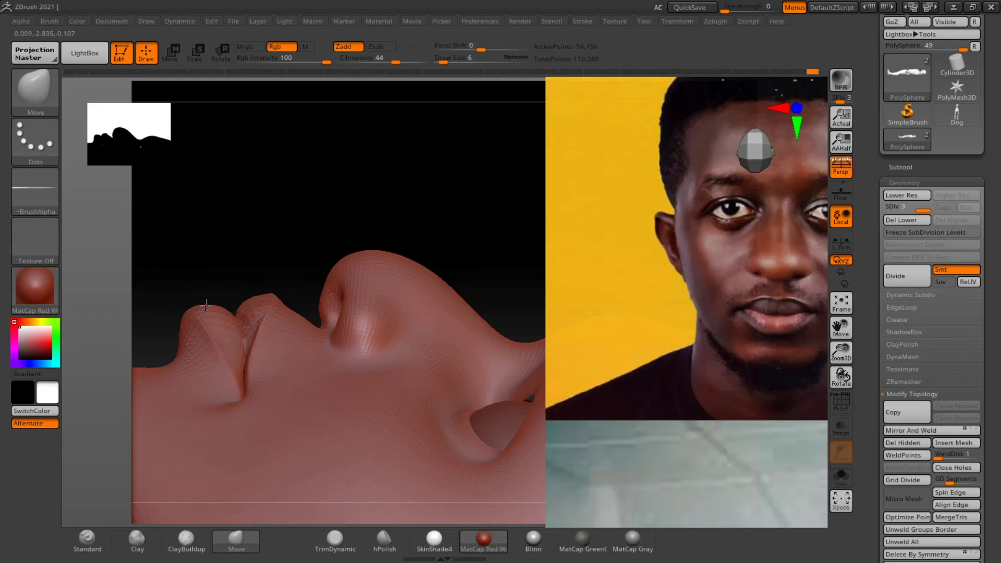
mouse_move(275, 281)
left_mouse_down()
mouse_move(275, 224)
mouse_move(282, 229)
left_mouse_up()
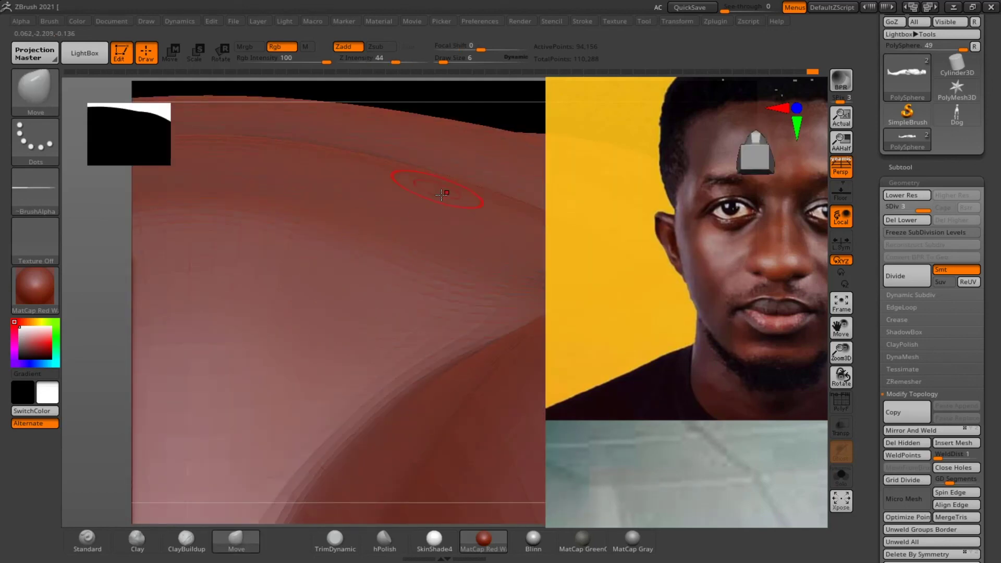
mouse_move(473, 108)
left_mouse_down()
mouse_move(425, 167)
mouse_move(353, 293)
left_mouse_up()
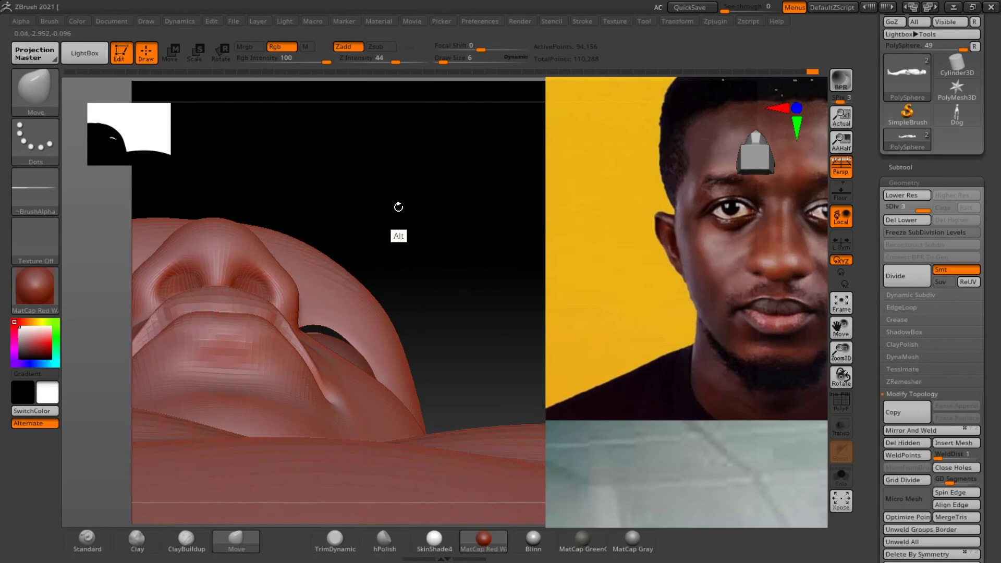
left_click_drag(398, 207, 423, 196, "alt")
key("z")
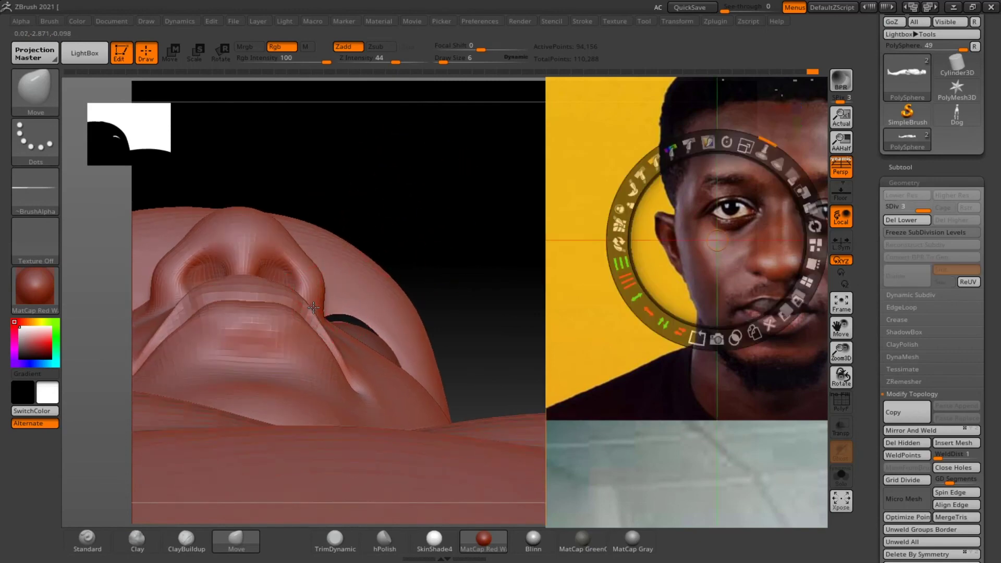
key("z")
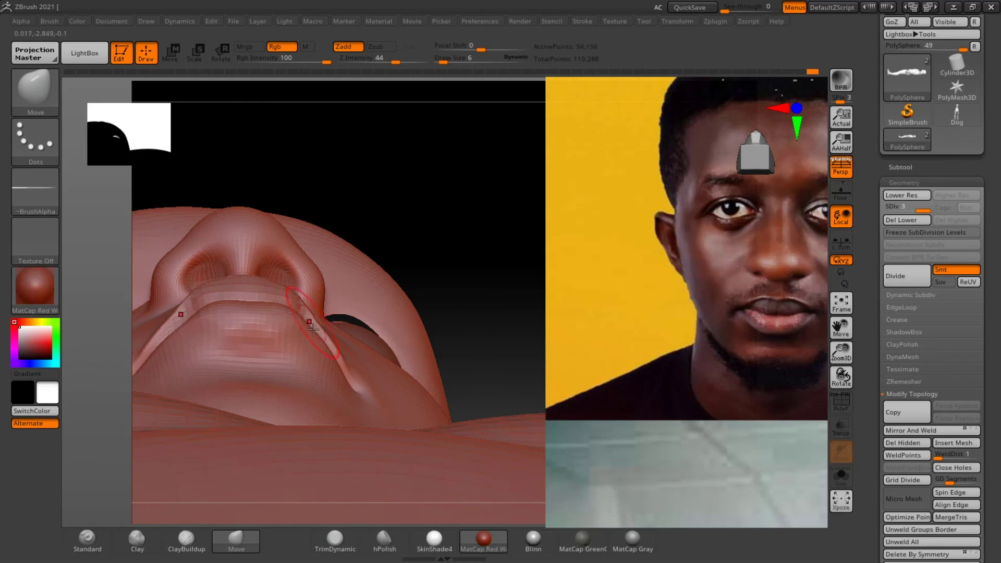
left_click(297, 320)
left_click_drag(397, 229, 402, 459)
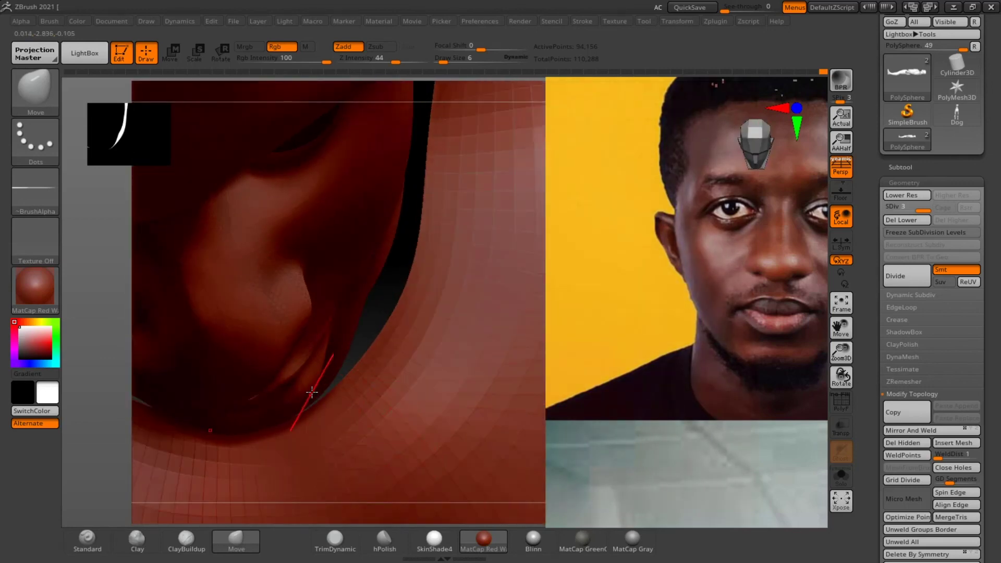
Adjust the lower lip's bottom contour from the front with the Move brush at draw size 6
left_click_drag(372, 263, 402, 302)
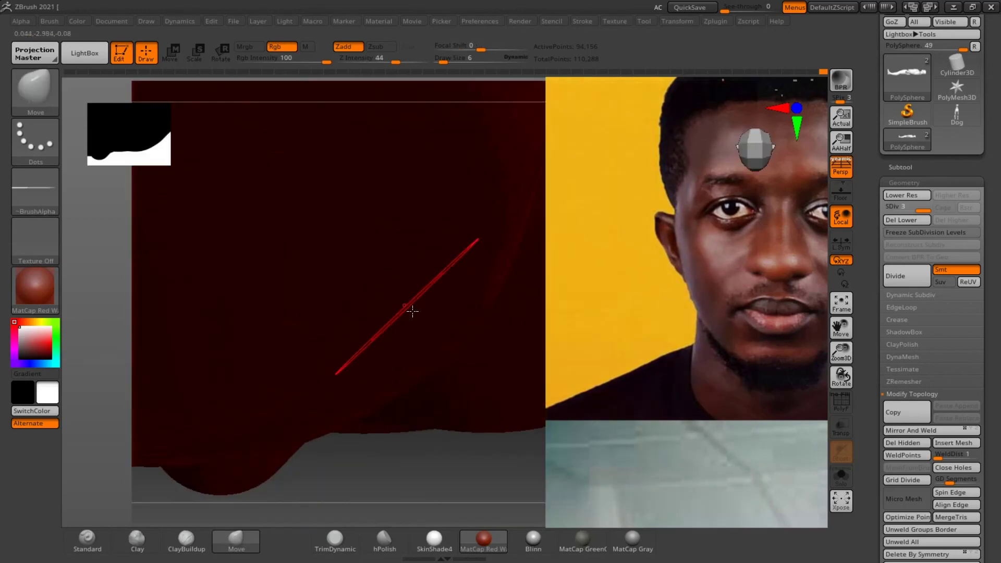
left_click_drag(431, 453, 439, 249)
left_click_drag(532, 395, 520, 320, "alt")
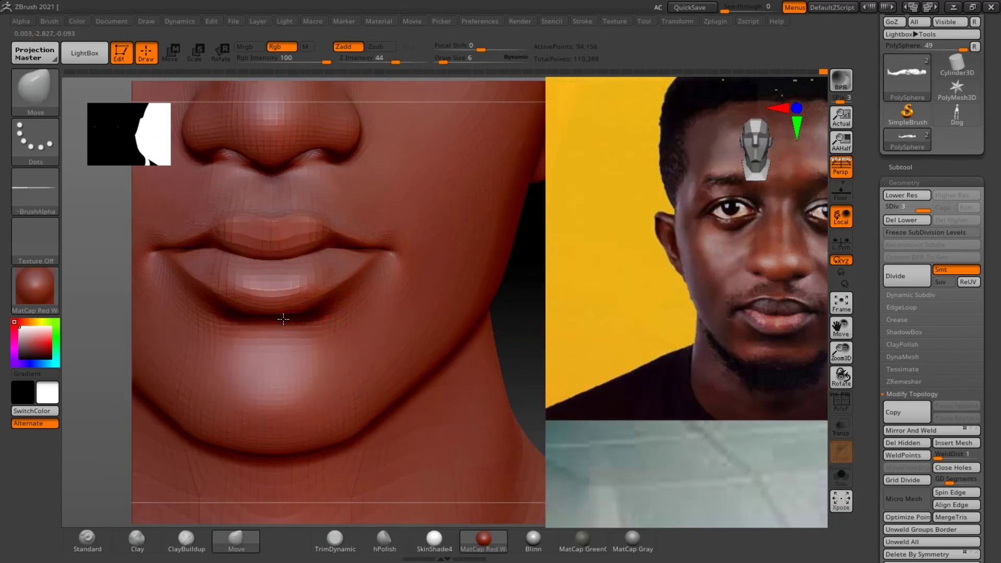
left_click_drag(235, 316, 237, 308)
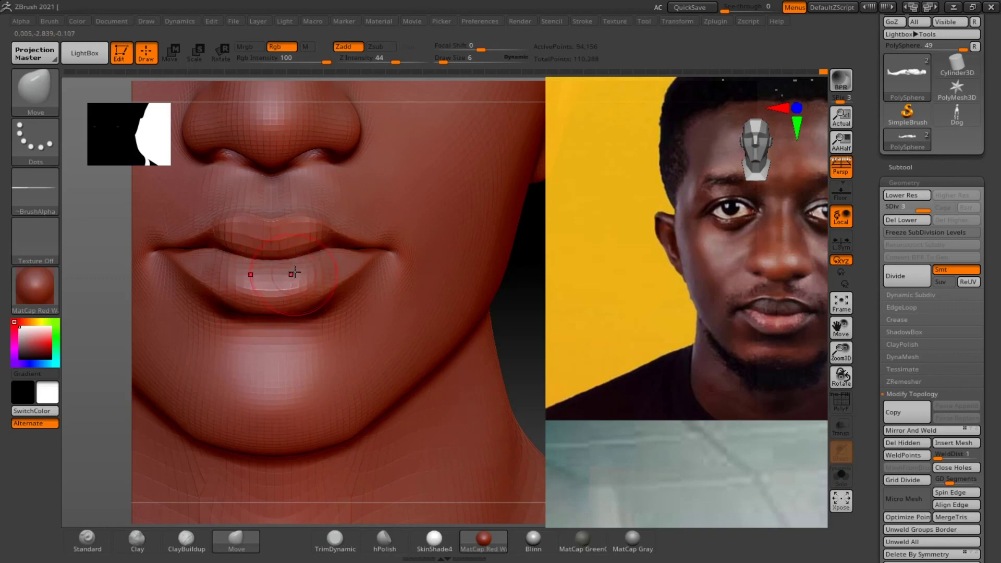
key("ctrl")
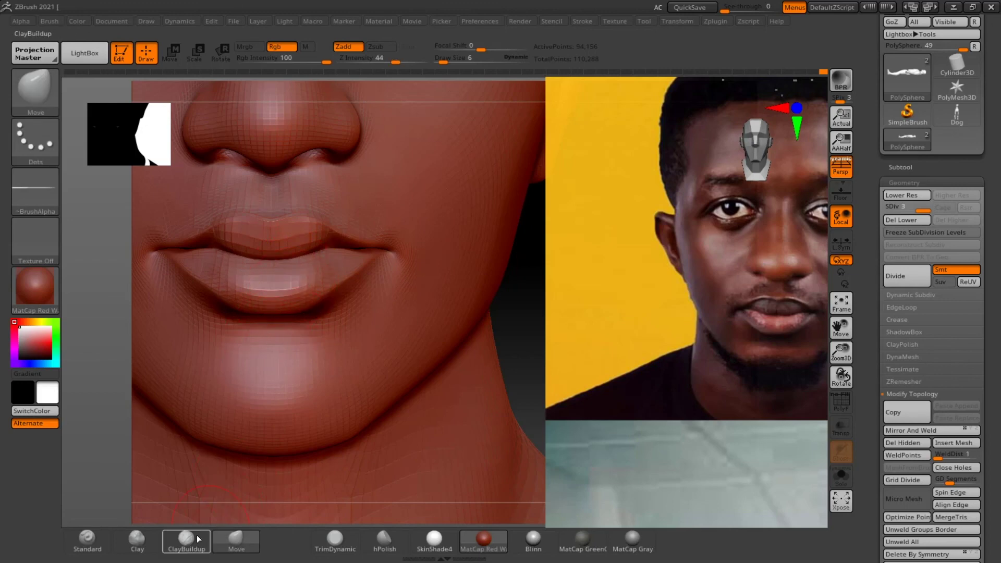
Build up the lips' volume with the ClayBuildup brush at draw size 6, working from front and three-quarter views
left_click(186, 538)
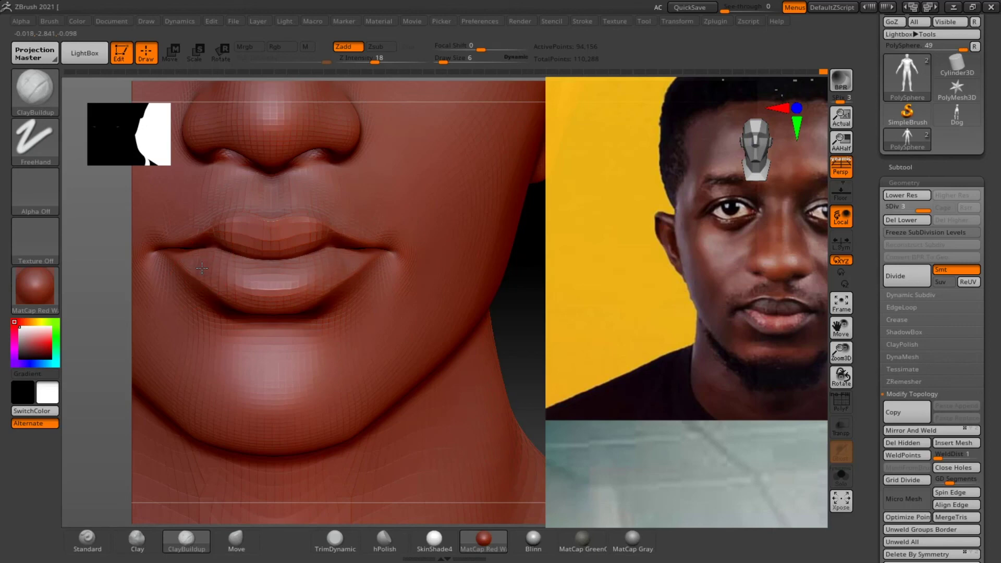
left_click_drag(539, 279, 474, 272)
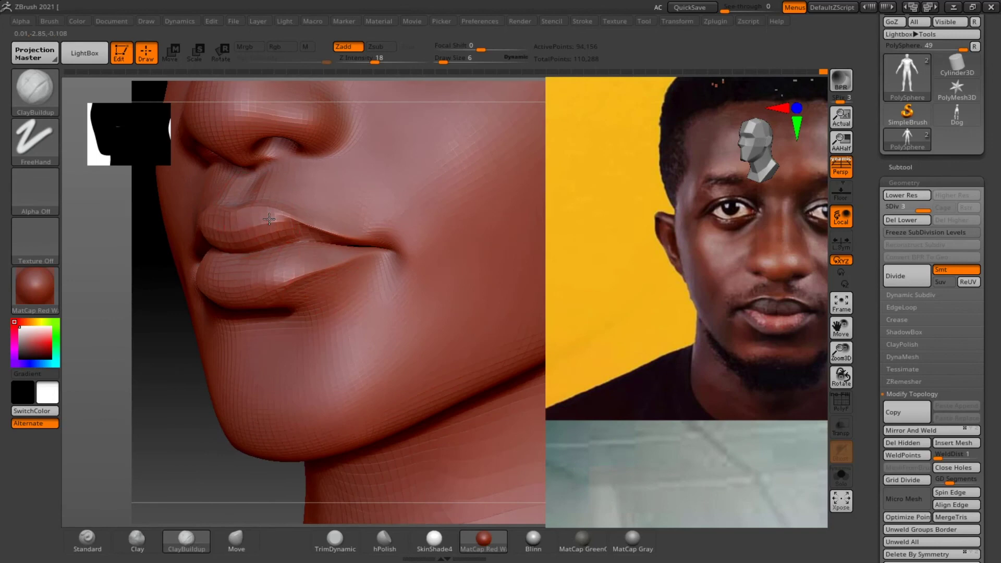
mouse_move(268, 219)
left_mouse_down()
mouse_move(326, 244)
mouse_move(299, 245)
left_mouse_up()
mouse_move(159, 400)
left_mouse_down()
mouse_move(332, 290)
mouse_move(386, 235)
mouse_move(379, 250)
mouse_move(359, 243)
left_mouse_up()
mouse_move(438, 246)
left_mouse_down()
mouse_move(400, 286)
mouse_move(511, 308)
left_mouse_up()
mouse_move(538, 346)
left_mouse_down()
mouse_move(540, 317)
mouse_move(554, 350)
left_mouse_up()
left_click_drag(303, 283, 301, 252, "alt")
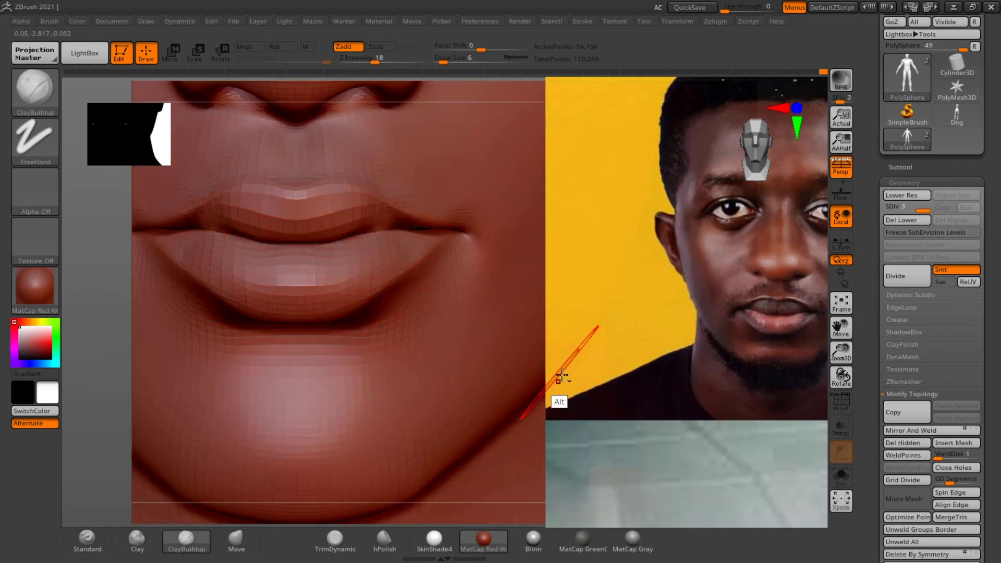
Fill the lower lip's outer ends with ClayBuildup at draw size 5 and adjust the upper lip near the corners with the Move brush
mouse_move(791, 339)
left_mouse_down("alt")
mouse_move(533, 225)
mouse_move(474, 235)
mouse_move(526, 380)
left_mouse_up("alt")
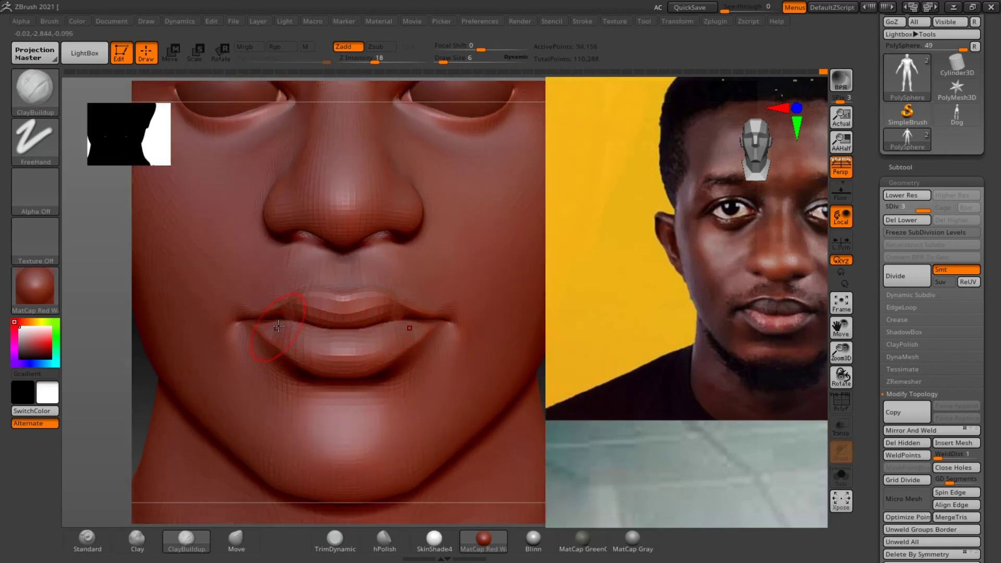
key("s")
left_click_drag(281, 326, 279, 326)
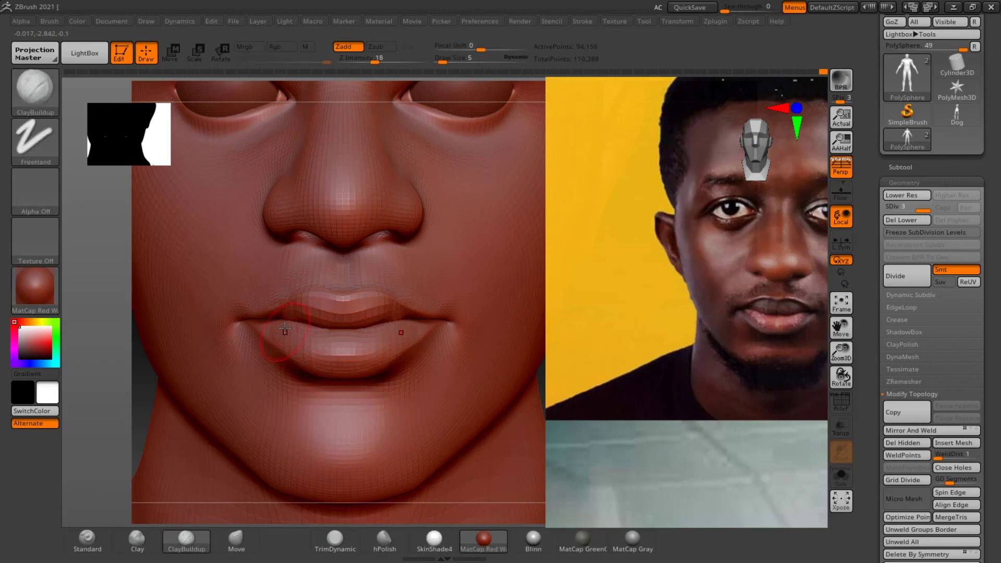
left_click(236, 538)
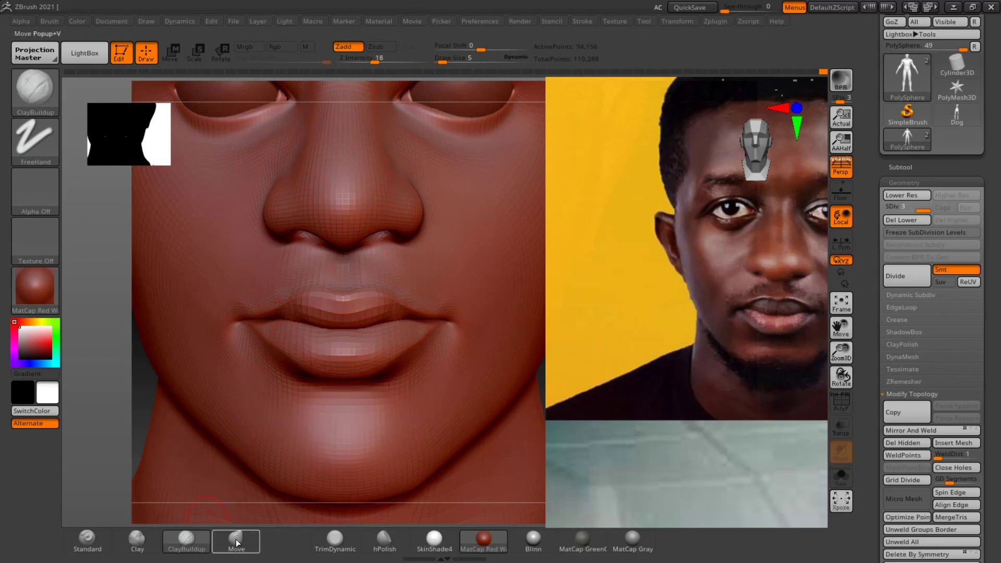
left_click_drag(264, 317, 266, 317)
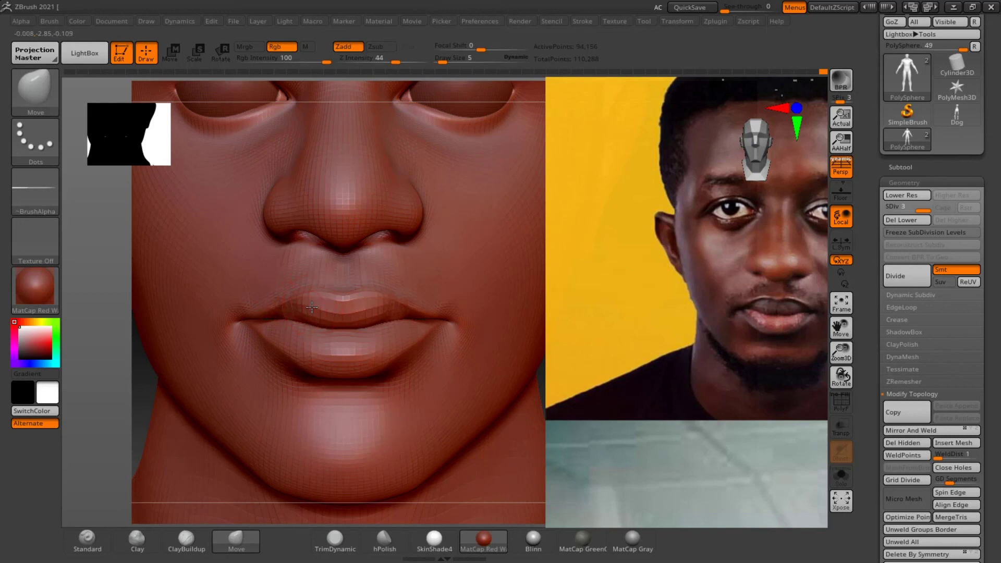
Set the Move brush's draw size to 7 and reshape the mouth corners and the upper lip's border from the front
left_click_drag(568, 384, 564, 369, "alt")
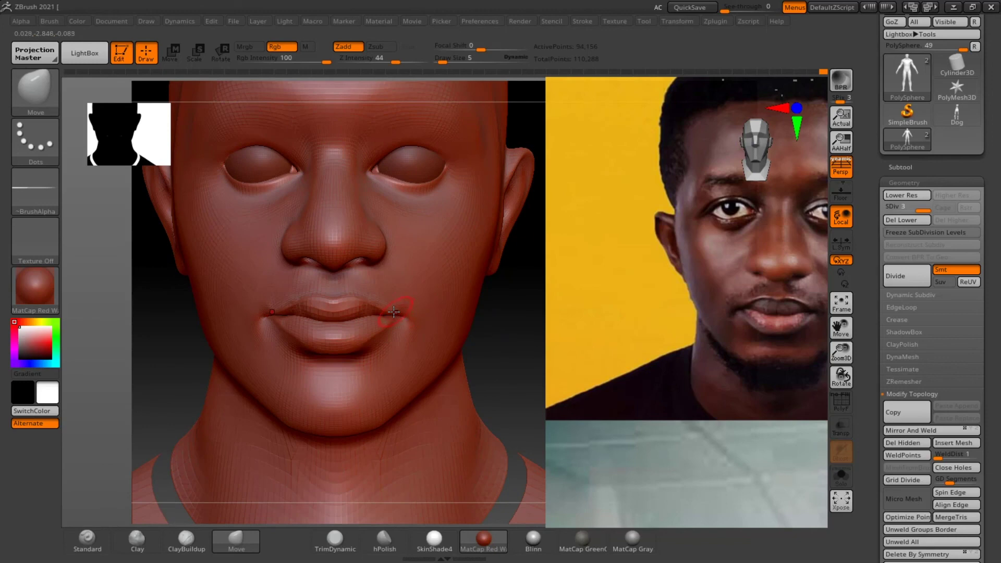
key("shift")
key("s")
left_click_drag(380, 332, 381, 330)
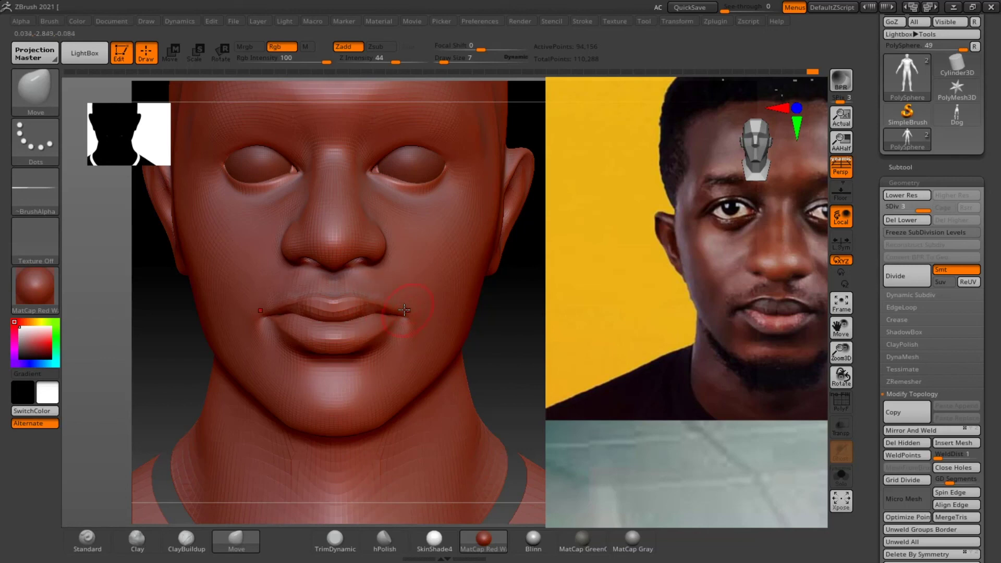
left_click_drag(502, 350, 469, 326, "alt")
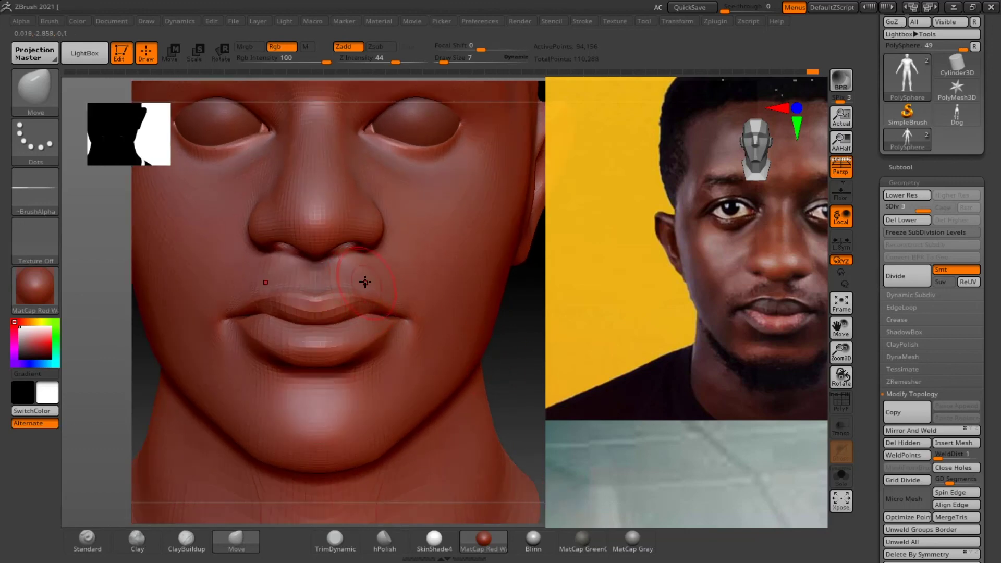
left_click_drag(339, 290, 330, 294)
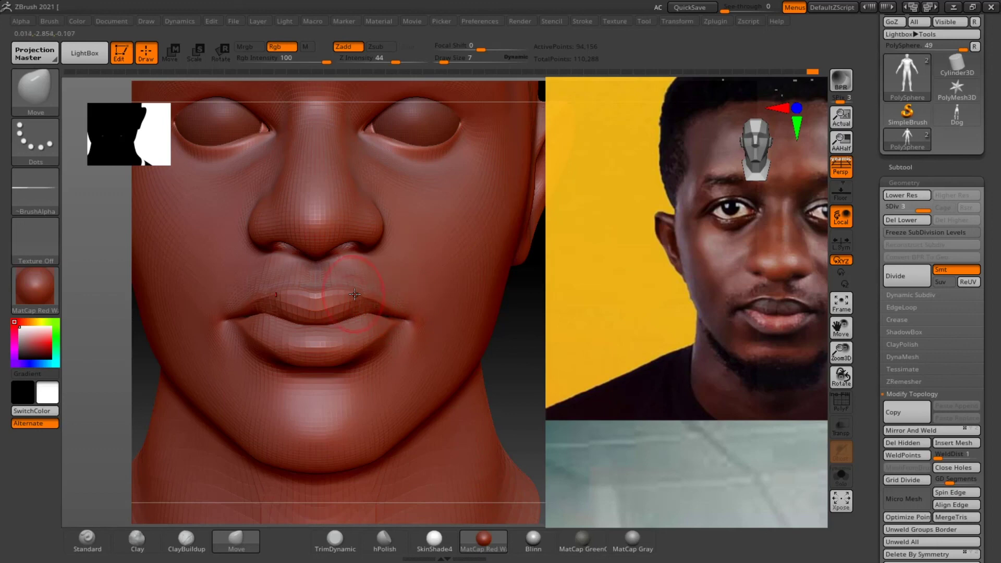
Refine the outer part of the upper lip's border with the Move brush and check the mouth in three-quarter view
right_click_drag(509, 362, 514, 360, "ctrl")
scroll(514, 359, "up", 8)
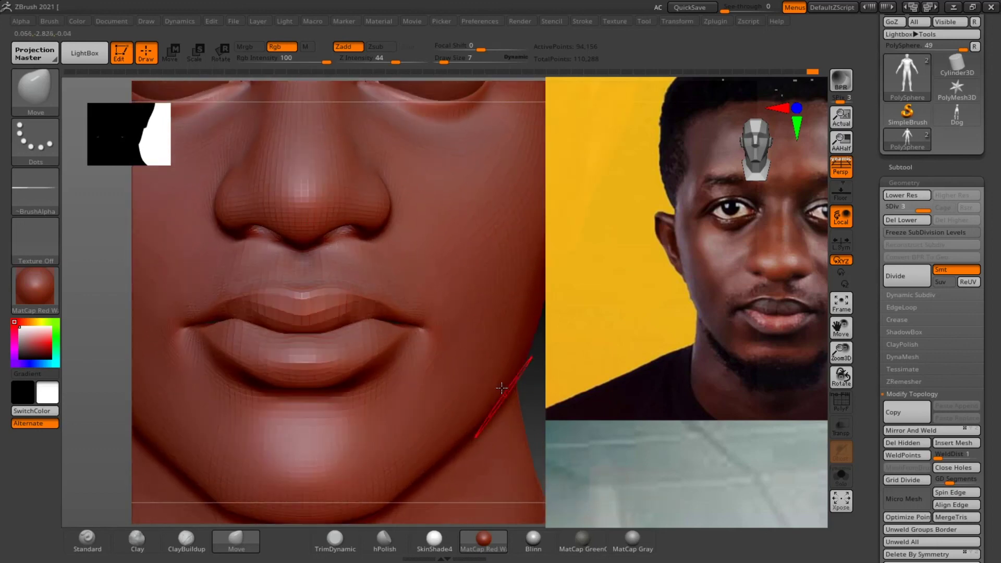
left_click_drag(248, 299, 220, 299)
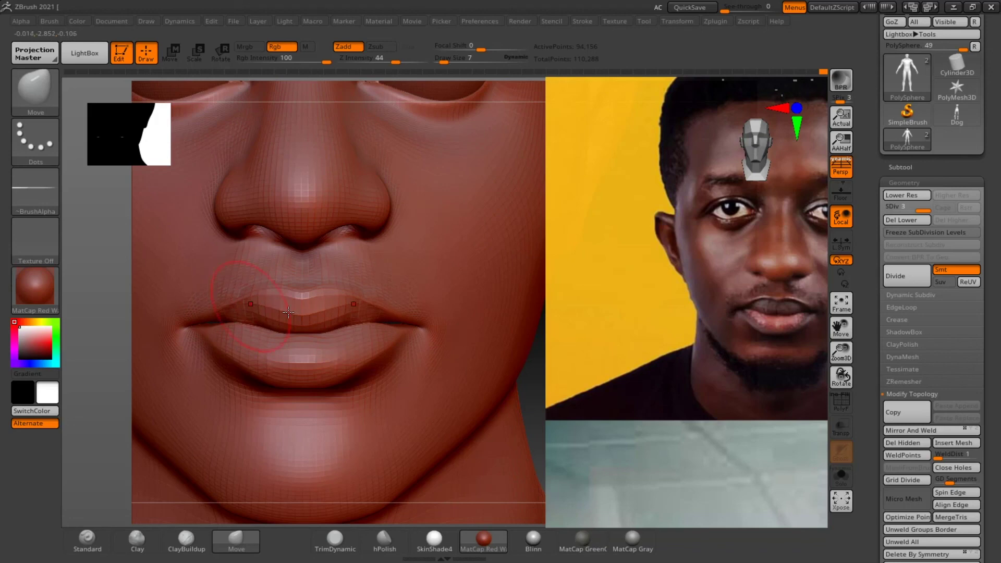
mouse_move(546, 389)
left_mouse_down("alt")
mouse_move(487, 318)
mouse_move(520, 339)
mouse_move(542, 387)
left_mouse_up("alt")
mouse_move(520, 339)
left_mouse_down("alt")
mouse_move(516, 351)
mouse_move(514, 315)
left_mouse_up("alt")
left_click_drag(496, 281, 522, 312)
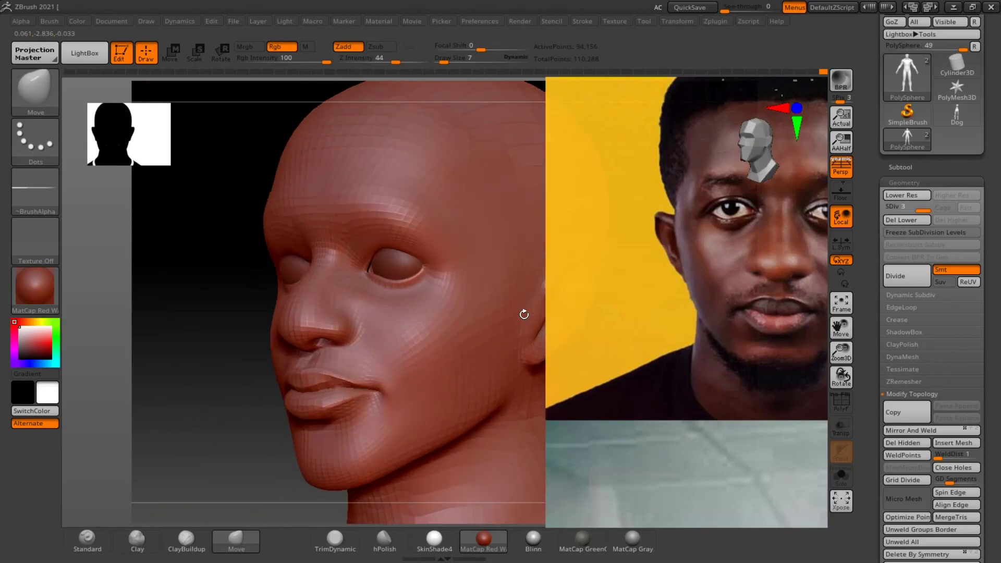